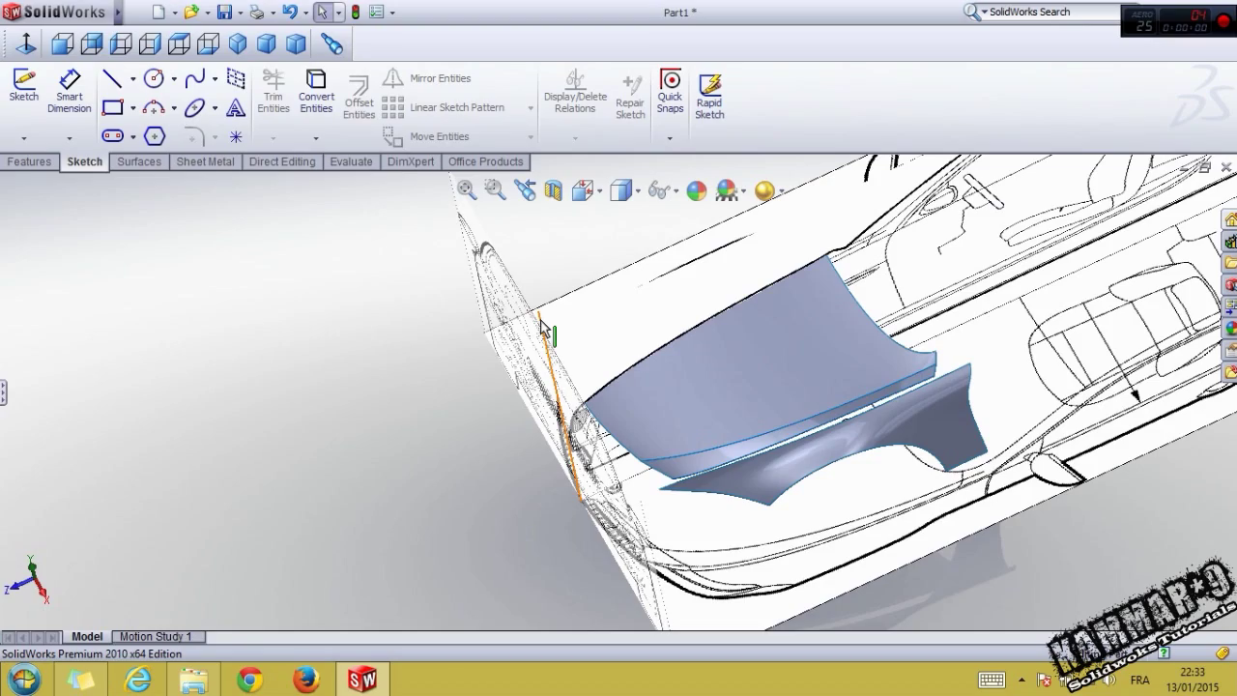
Step: Orbit around the fender and inspect Surface-Fill2 in the expanded feature tree
{"action": "mouse_move", "coordinate": [649, 439]}
{"action": "middle_mouse_down"}
{"action": "mouse_move", "coordinate": [718, 376]}
{"action": "mouse_move", "coordinate": [696, 547]}
{"action": "mouse_move", "coordinate": [738, 472]}
{"action": "mouse_move", "coordinate": [520, 359]}
{"action": "middle_mouse_up"}
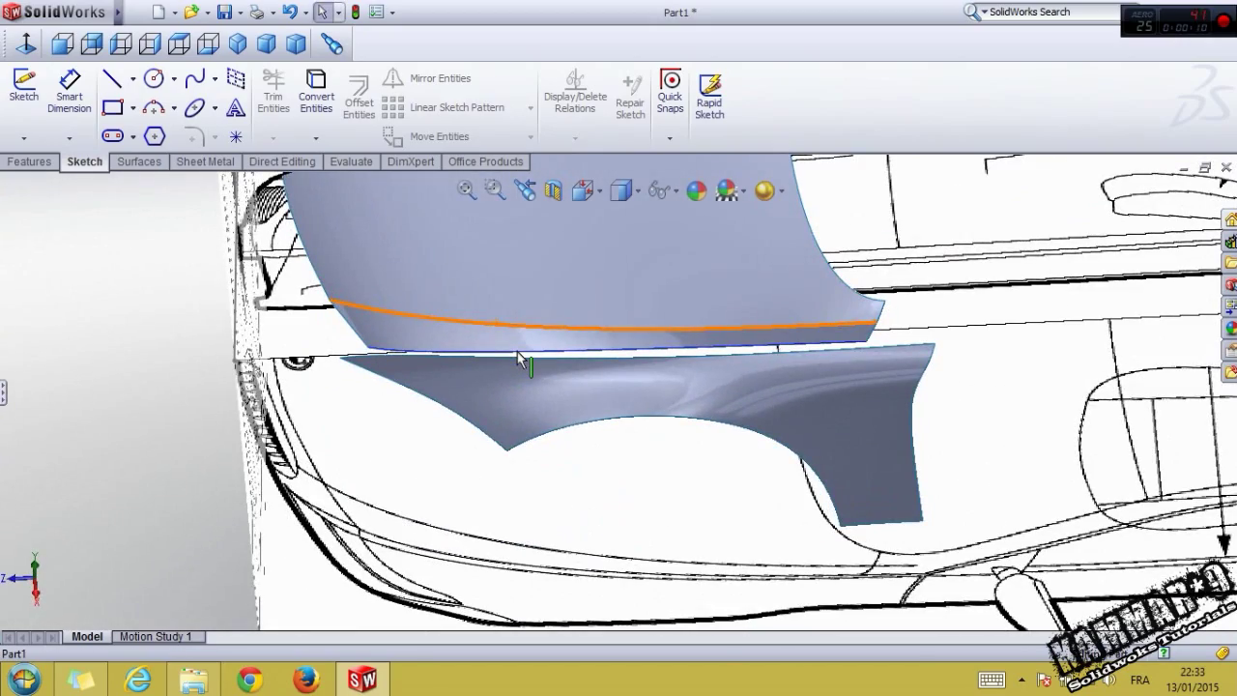
{"action": "mouse_move", "coordinate": [519, 359]}
{"action": "middle_mouse_down"}
{"action": "mouse_move", "coordinate": [505, 312]}
{"action": "mouse_move", "coordinate": [632, 354]}
{"action": "mouse_move", "coordinate": [532, 319]}
{"action": "mouse_move", "coordinate": [526, 367]}
{"action": "mouse_move", "coordinate": [541, 348]}
{"action": "mouse_move", "coordinate": [528, 325]}
{"action": "middle_mouse_up"}
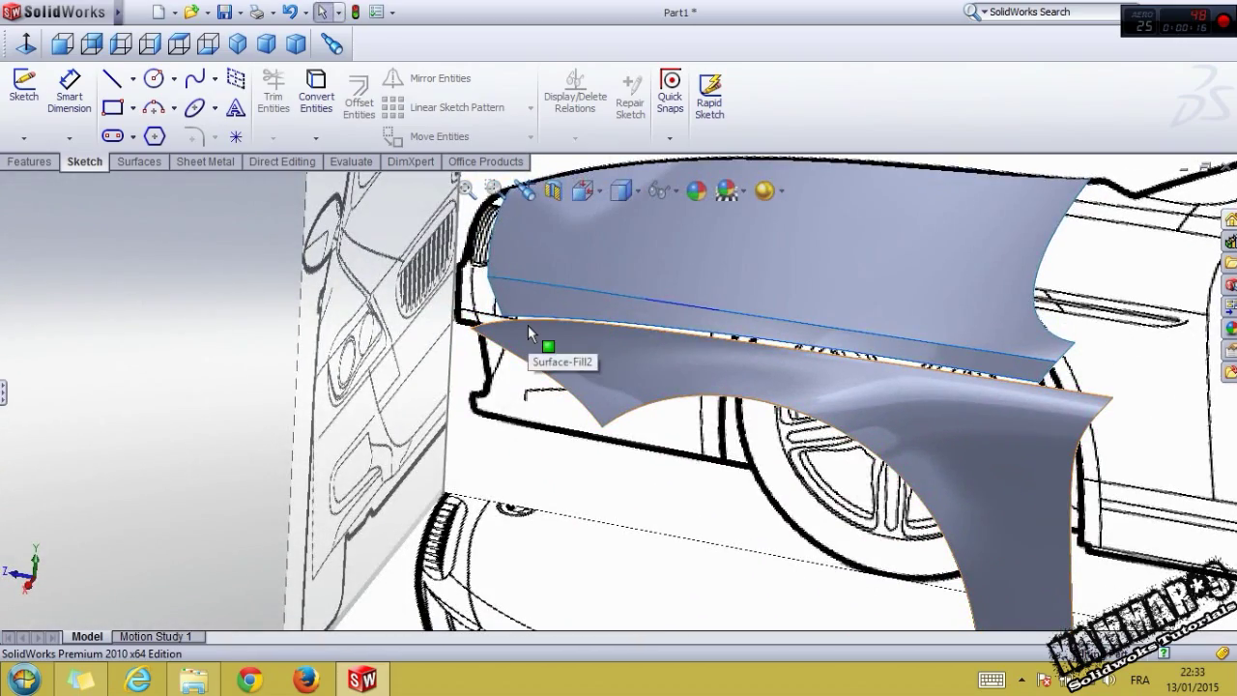
{"action": "middle_click_drag", "start_coordinate": [562, 282], "coordinate": [554, 357]}
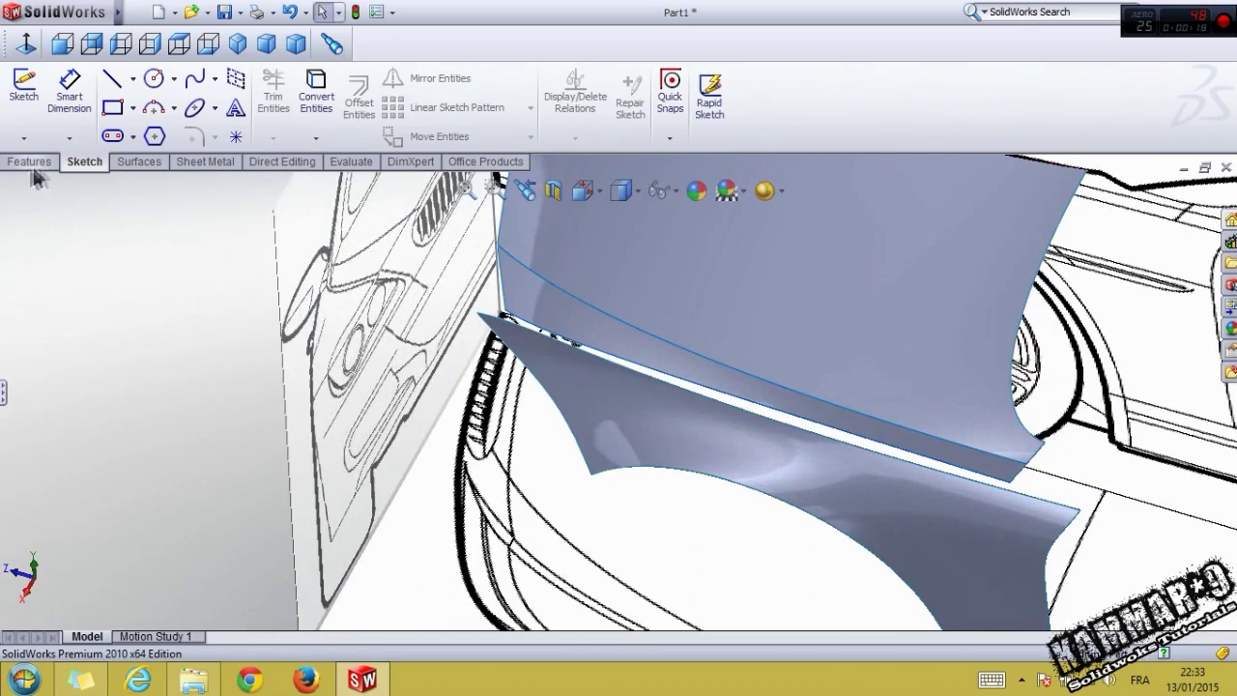
{"action": "left_click", "coordinate": [5, 393]}
{"action": "mouse_move", "coordinate": [210, 340]}
{"action": "middle_mouse_down"}
{"action": "mouse_move", "coordinate": [619, 377]}
{"action": "mouse_move", "coordinate": [322, 394]}
{"action": "middle_mouse_up"}
{"action": "left_click", "coordinate": [650, 387]}
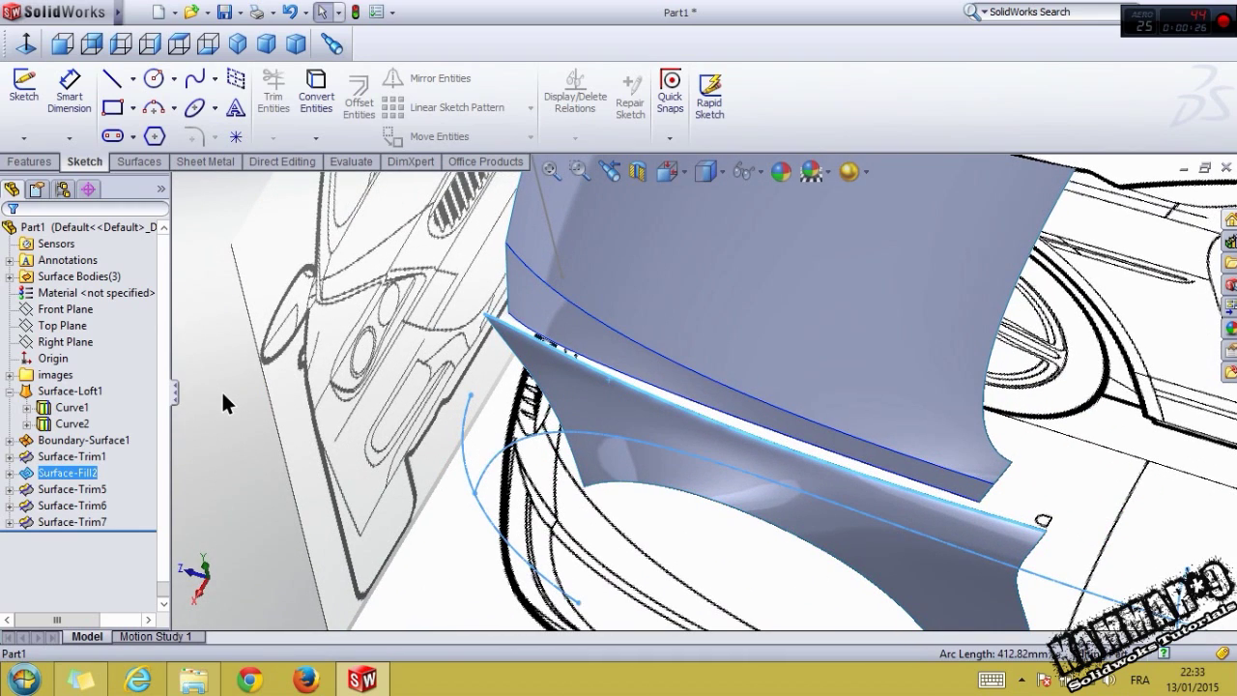
{"action": "left_click", "coordinate": [222, 389]}
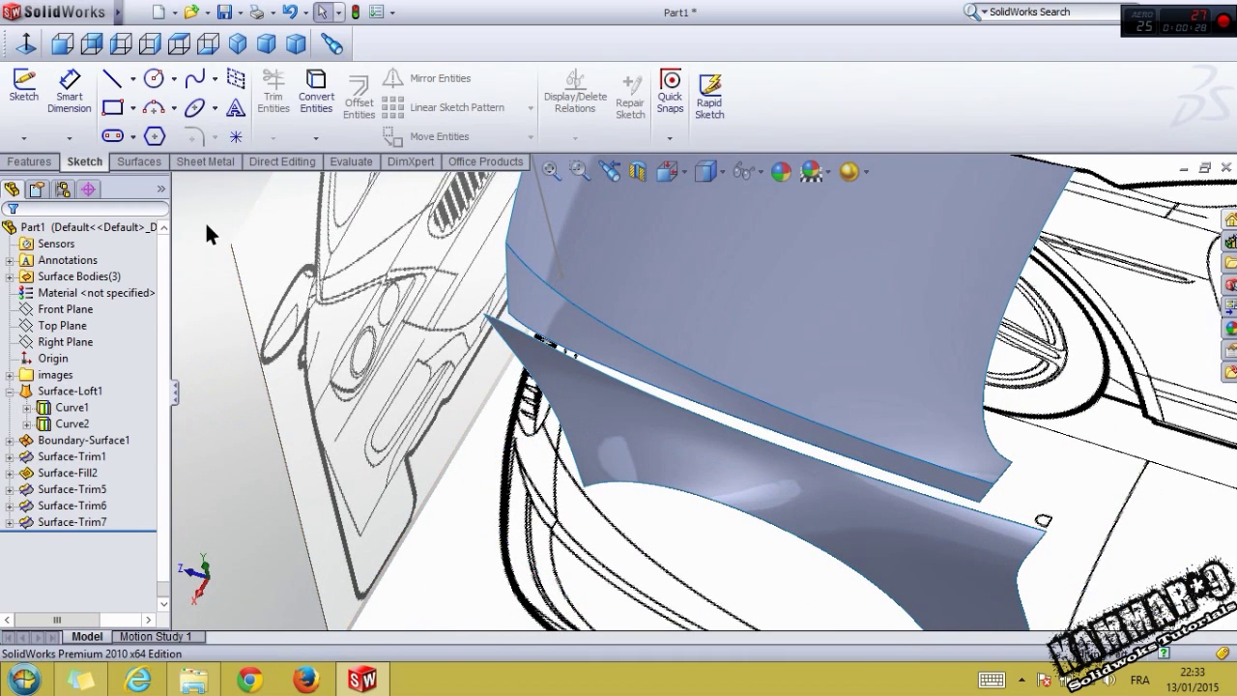
Step: Loft a surface between the two fender edges to form Surface-Loft3, then view it from the right
{"action": "left_click", "coordinate": [167, 97]}
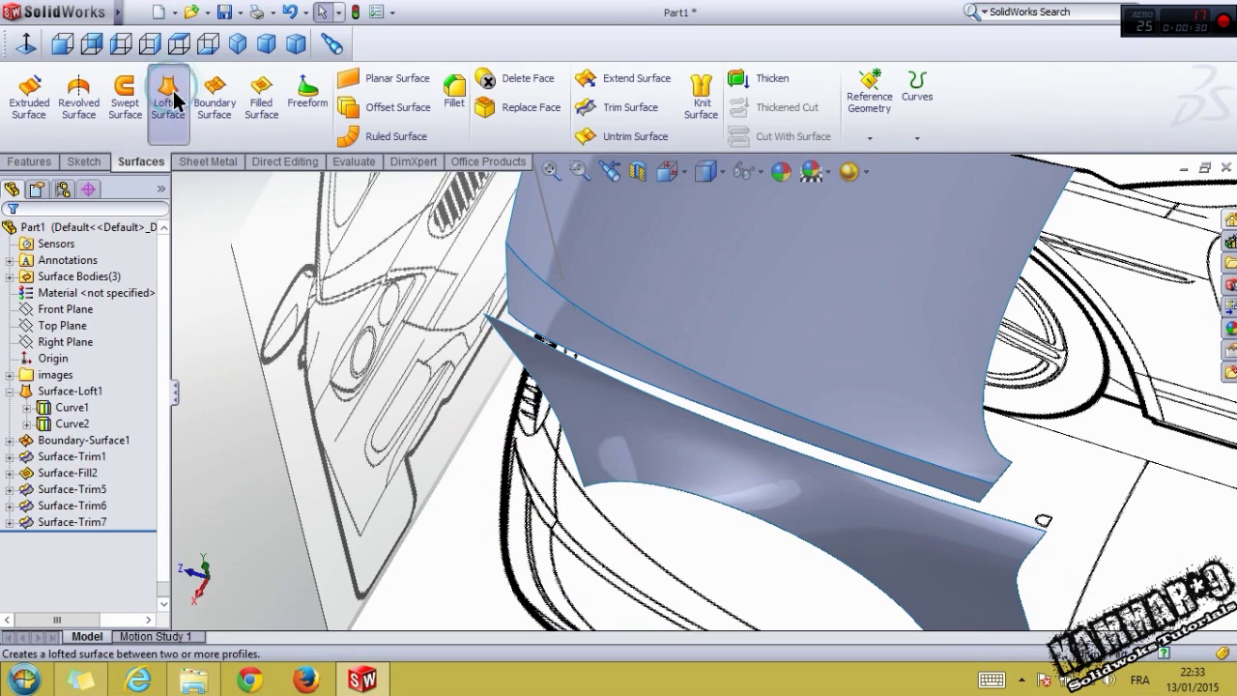
{"action": "left_click", "coordinate": [559, 355]}
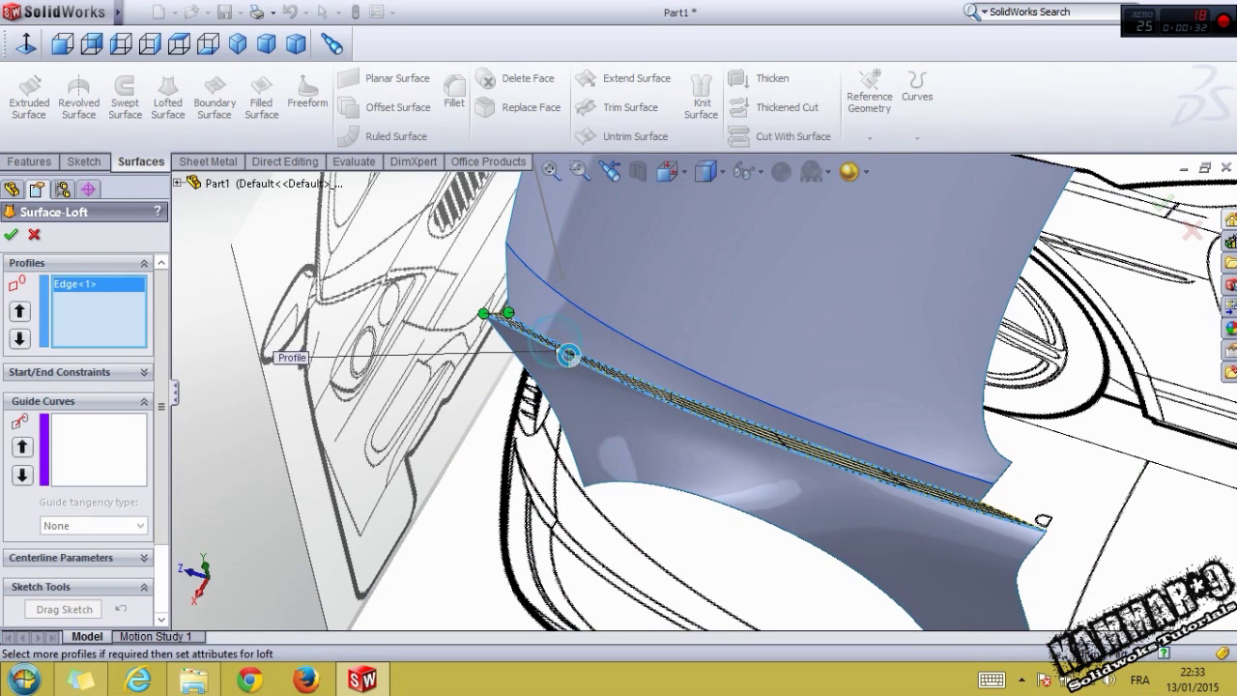
{"action": "left_click", "coordinate": [566, 353]}
{"action": "left_click", "coordinate": [11, 234]}
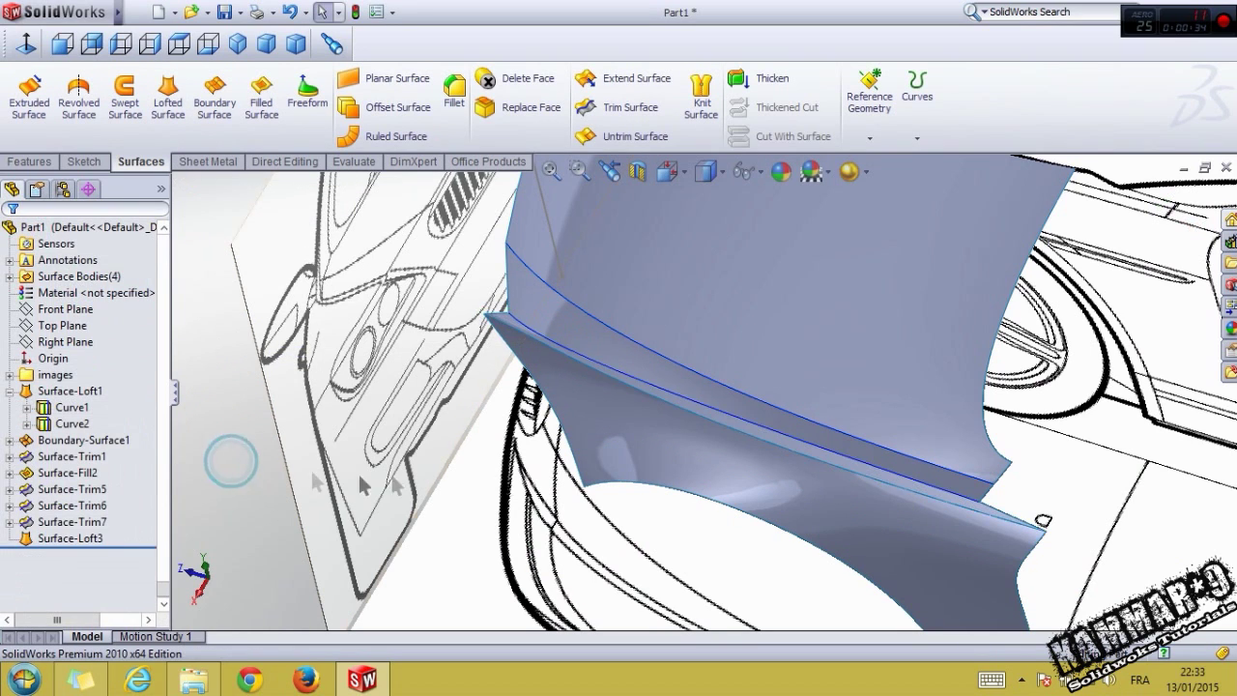
{"action": "middle_click_drag", "start_coordinate": [358, 472], "coordinate": [311, 188]}
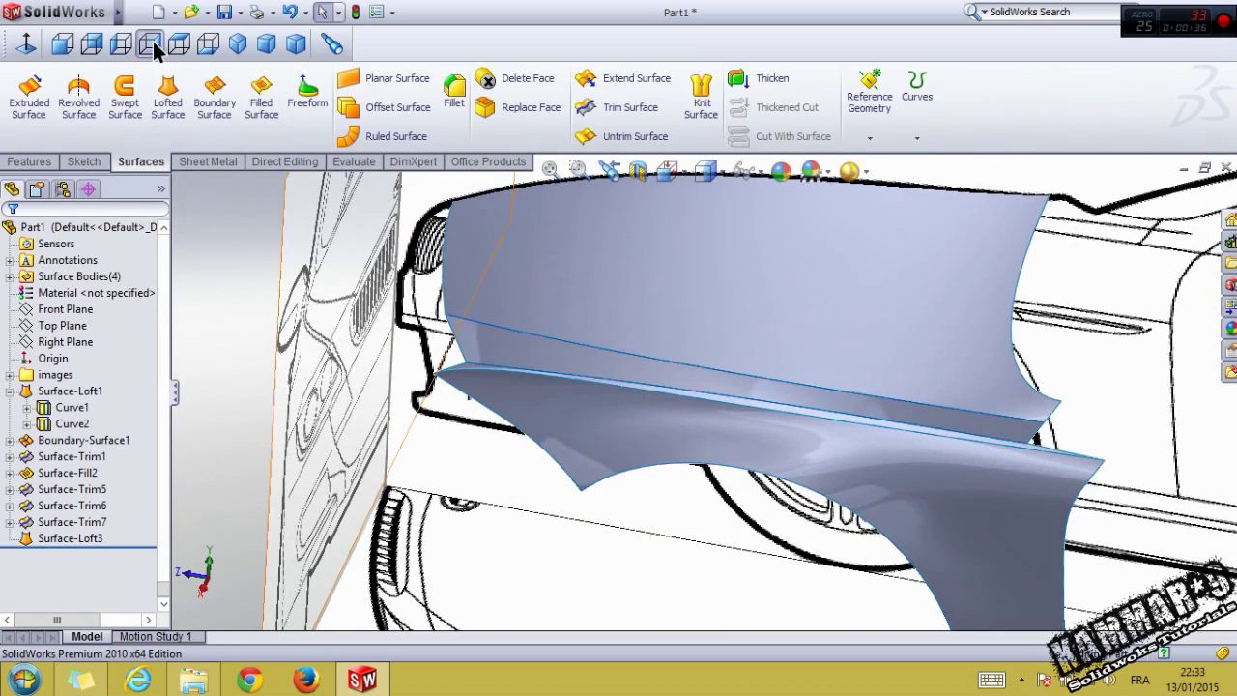
{"action": "left_click", "coordinate": [149, 44]}
{"action": "scroll", "coordinate": [384, 387], "scroll_direction": "down", "scroll_amount": 3}
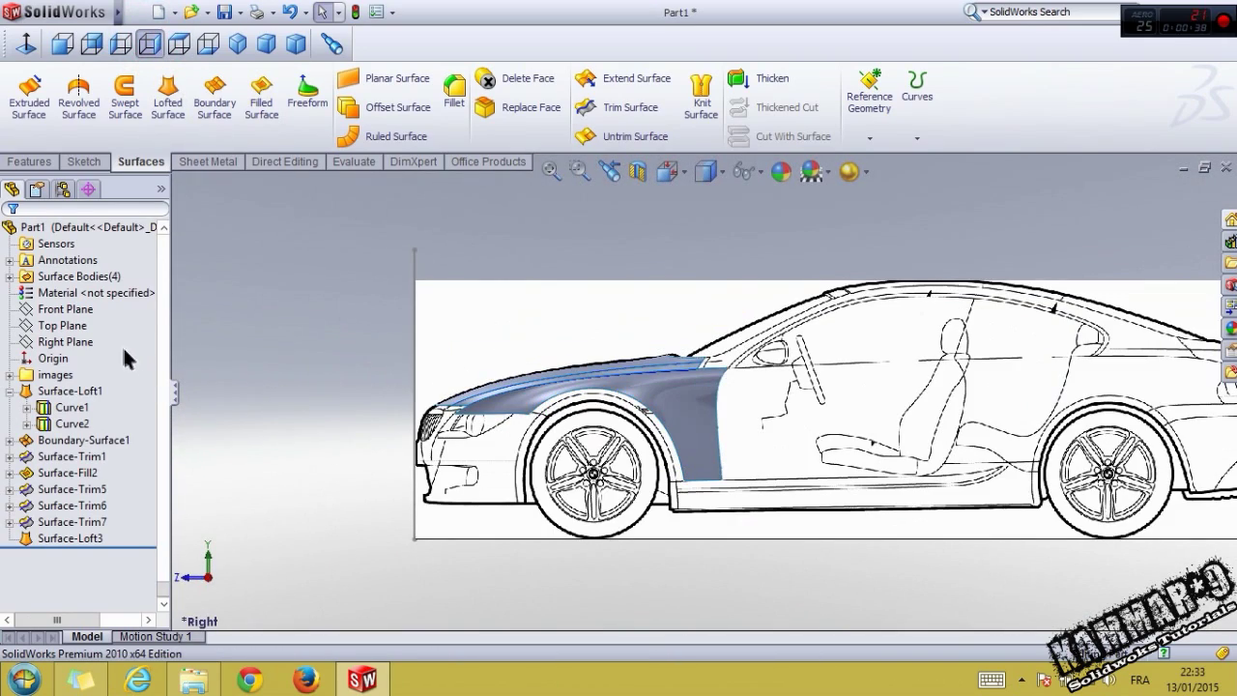
Step: On a Right Plane sketch, draw a spline from the surface edge to the lower fender edge, snapping its end to the blueprint
{"action": "left_click", "coordinate": [64, 342]}
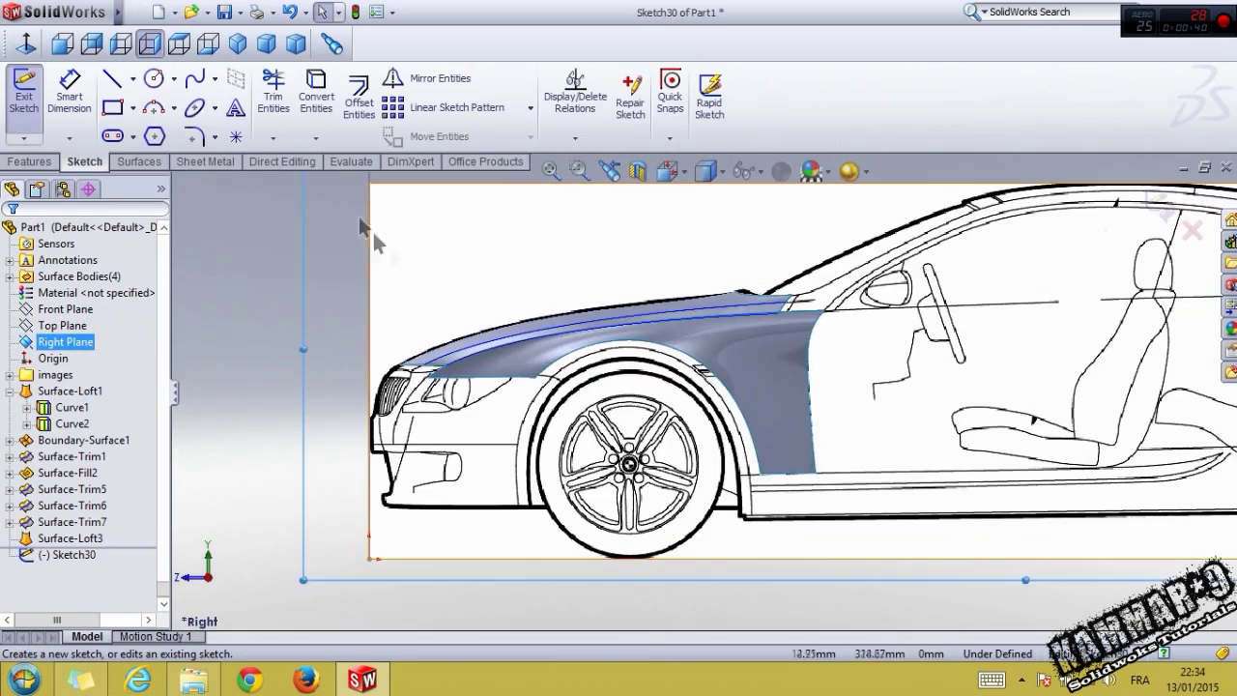
{"action": "left_click", "coordinate": [196, 81]}
{"action": "scroll", "coordinate": [555, 419], "scroll_direction": "down", "scroll_amount": 2}
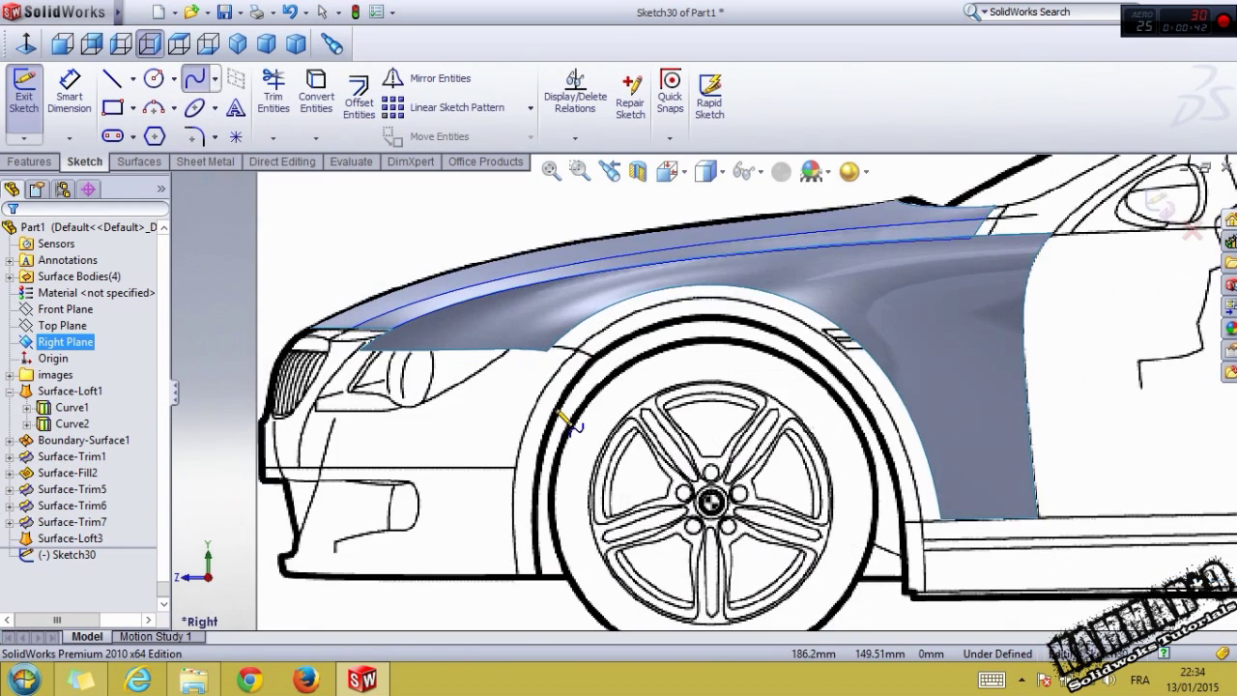
{"action": "scroll", "coordinate": [470, 337], "scroll_direction": "down", "scroll_amount": 3}
{"action": "scroll", "coordinate": [382, 395], "scroll_direction": "down", "scroll_amount": 3}
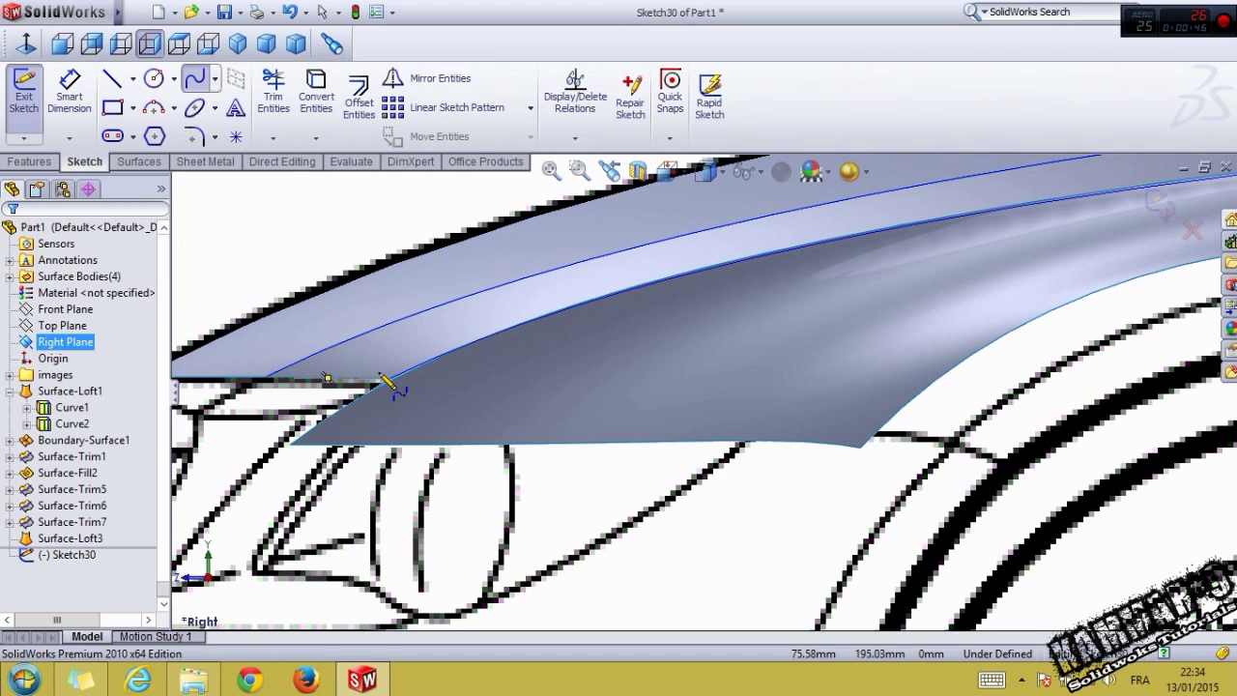
{"action": "left_click", "coordinate": [379, 376]}
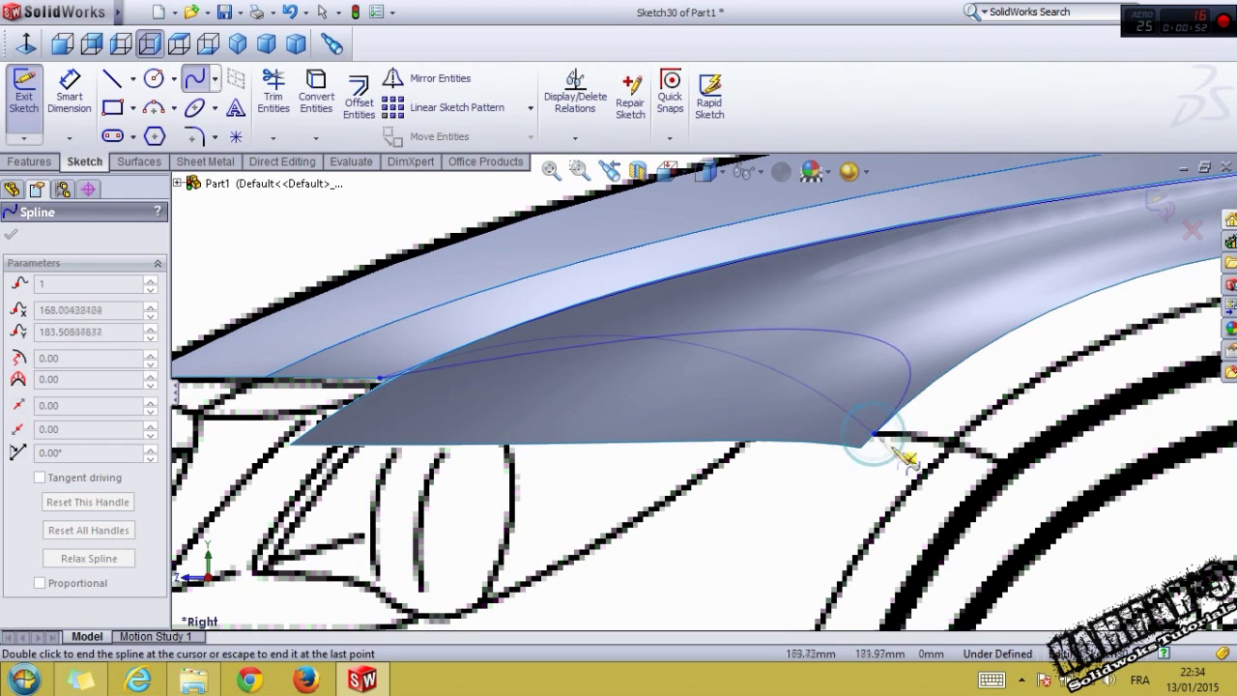
{"action": "double_click", "coordinate": [861, 441]}
{"action": "key", "text": "Escape"}
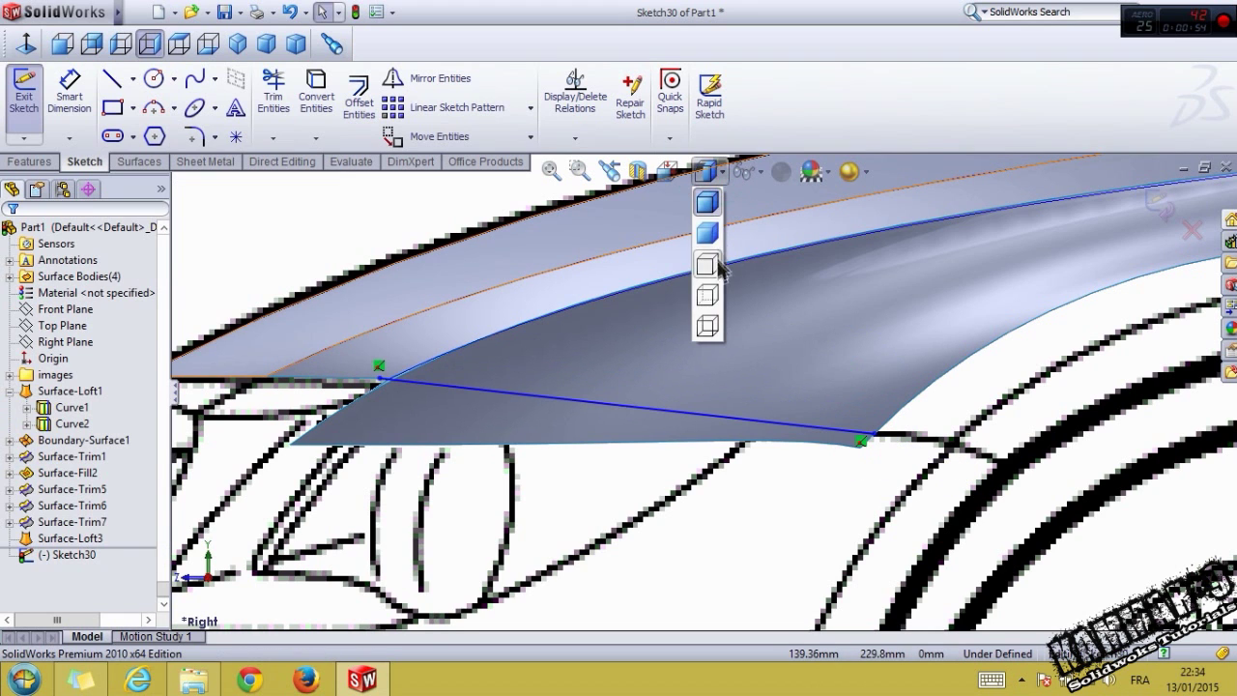
{"action": "left_click", "coordinate": [710, 324]}
{"action": "scroll", "coordinate": [532, 404], "scroll_direction": "down", "scroll_amount": 2}
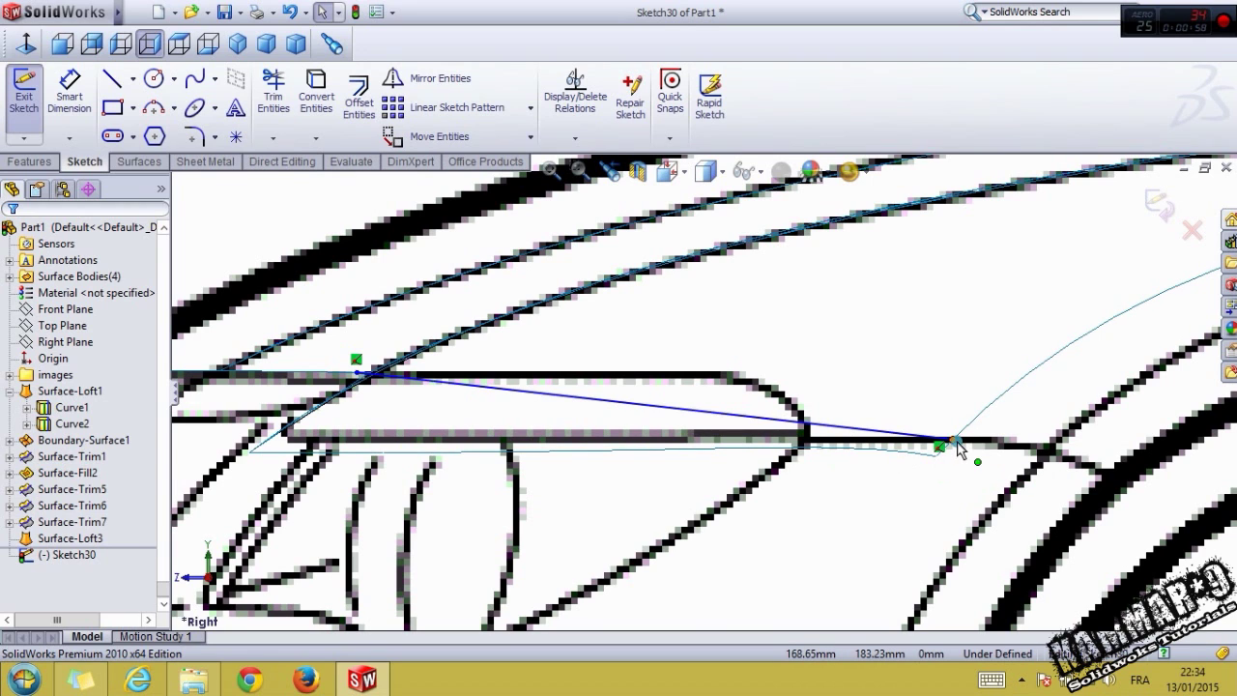
{"action": "left_click_drag", "start_coordinate": [956, 447], "coordinate": [942, 468]}
{"action": "mouse_move", "coordinate": [834, 475]}
{"action": "left_mouse_down"}
{"action": "mouse_move", "coordinate": [913, 434]}
{"action": "mouse_move", "coordinate": [902, 429]}
{"action": "left_mouse_up"}
{"action": "scroll", "coordinate": [795, 519], "scroll_direction": "down", "scroll_amount": 2}
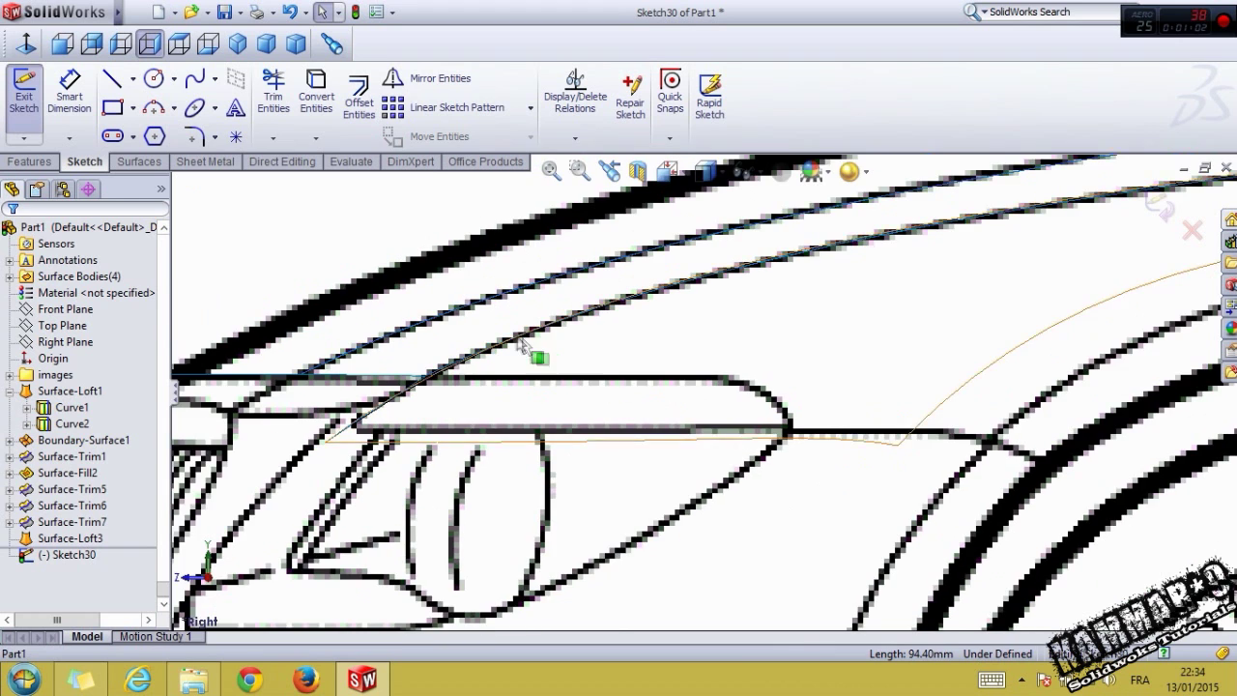
Step: Add a second spline along the headlight's upper outline, shape its tangents, and close the sketch
{"action": "left_click", "coordinate": [194, 85]}
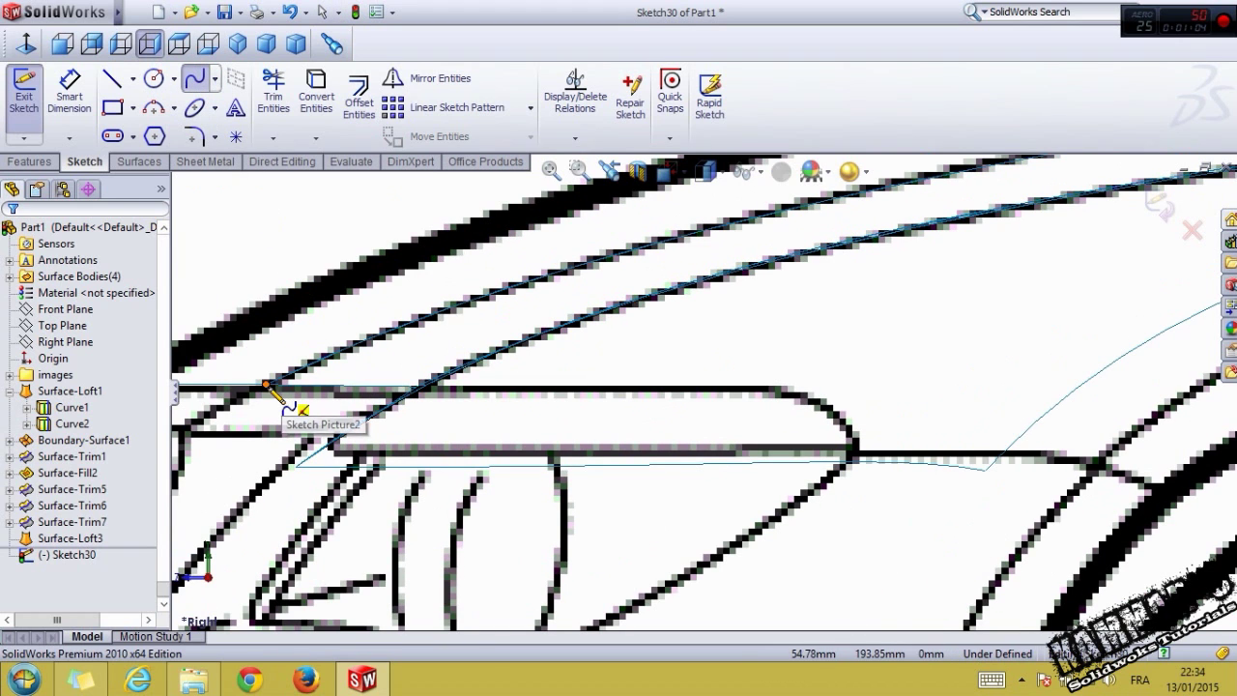
{"action": "scroll", "coordinate": [426, 410], "scroll_direction": "up", "scroll_amount": 2}
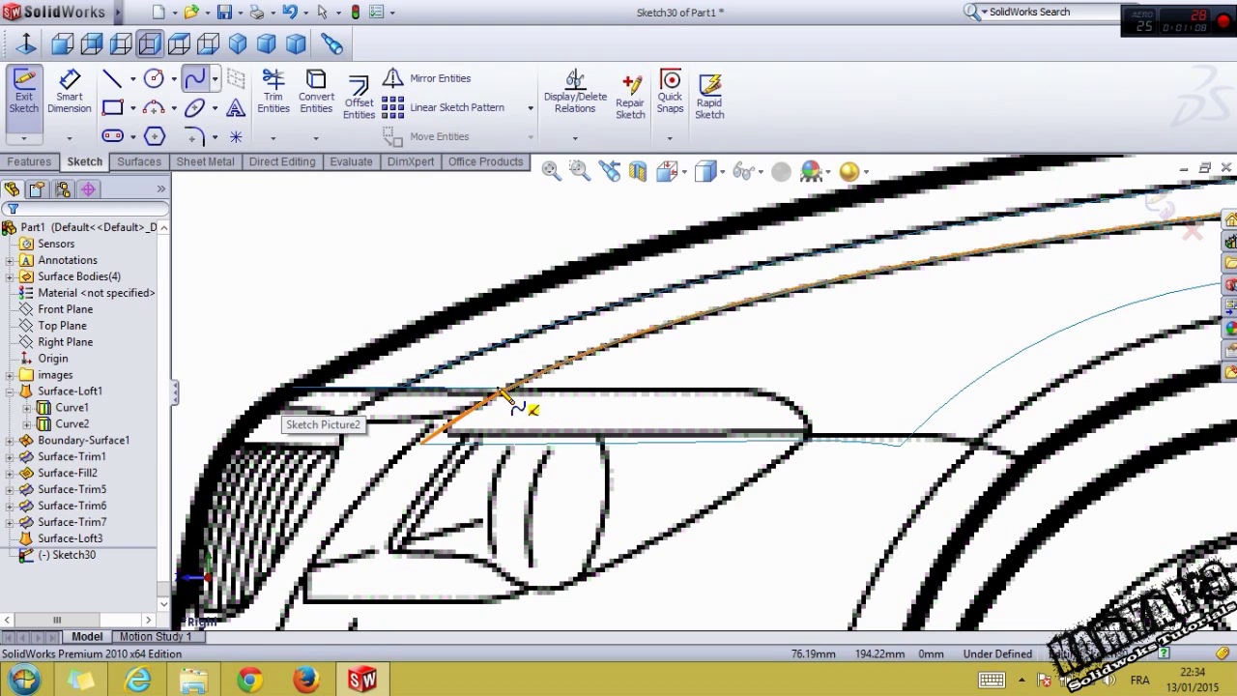
{"action": "left_click", "coordinate": [504, 393]}
{"action": "left_click", "coordinate": [802, 444]}
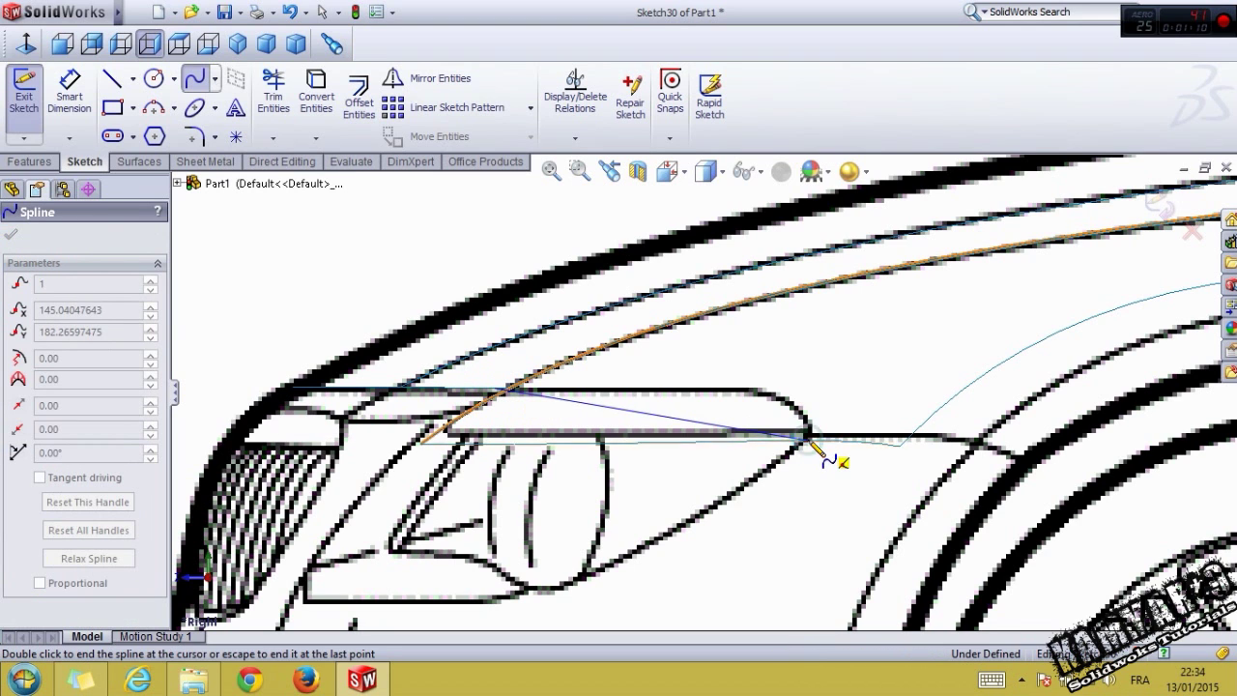
{"action": "key", "text": "Escape"}
{"action": "left_click", "coordinate": [778, 445]}
{"action": "scroll", "coordinate": [783, 454], "scroll_direction": "down", "scroll_amount": 2}
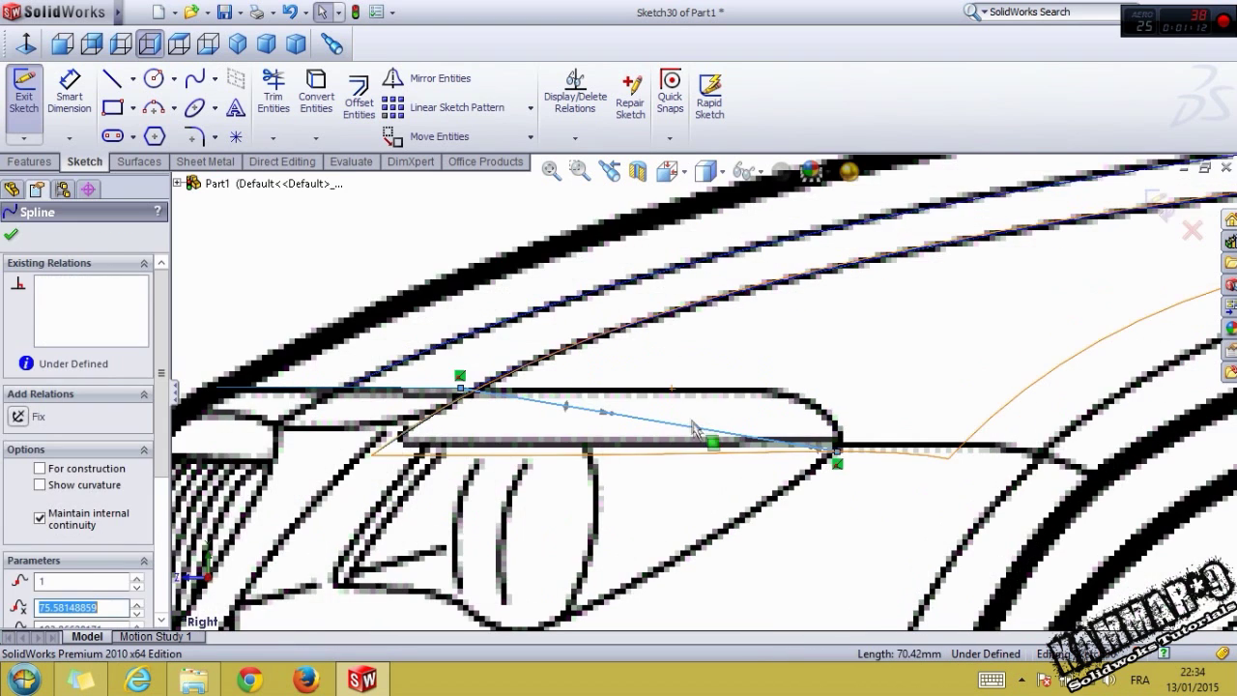
{"action": "mouse_move", "coordinate": [809, 450]}
{"action": "left_mouse_down"}
{"action": "mouse_move", "coordinate": [866, 387]}
{"action": "mouse_move", "coordinate": [860, 398]}
{"action": "left_mouse_up"}
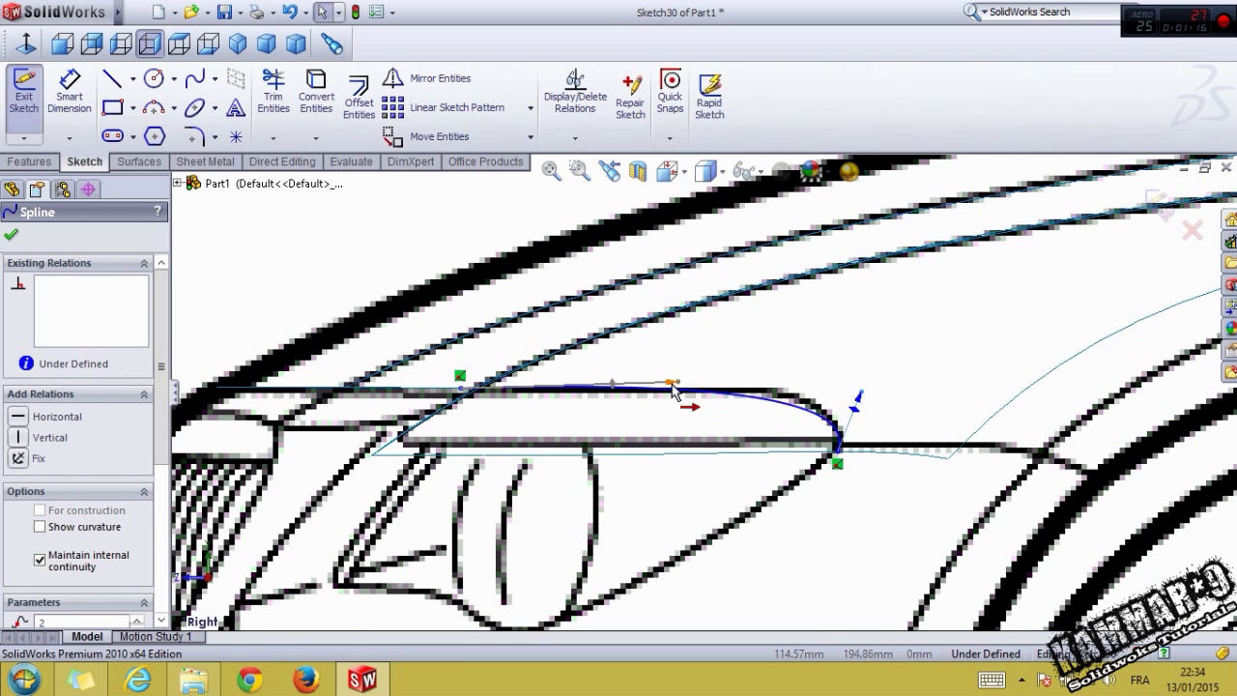
{"action": "left_click_drag", "start_coordinate": [676, 385], "coordinate": [720, 391]}
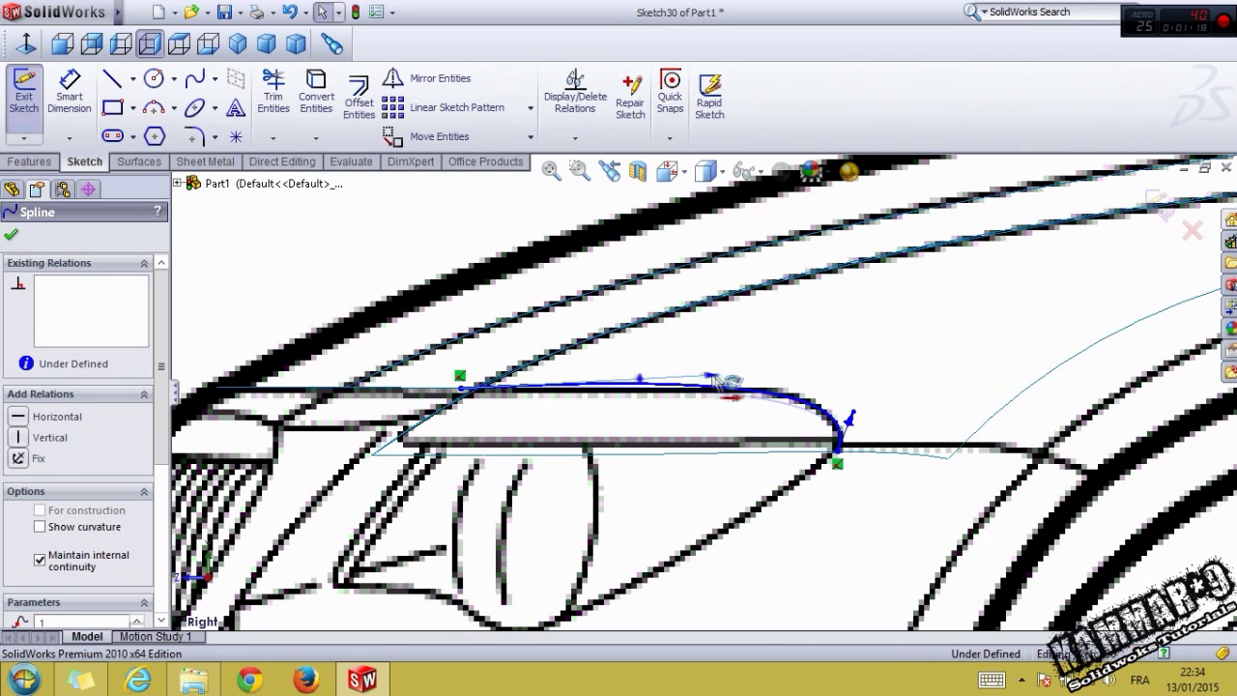
{"action": "left_click_drag", "start_coordinate": [609, 396], "coordinate": [611, 396]}
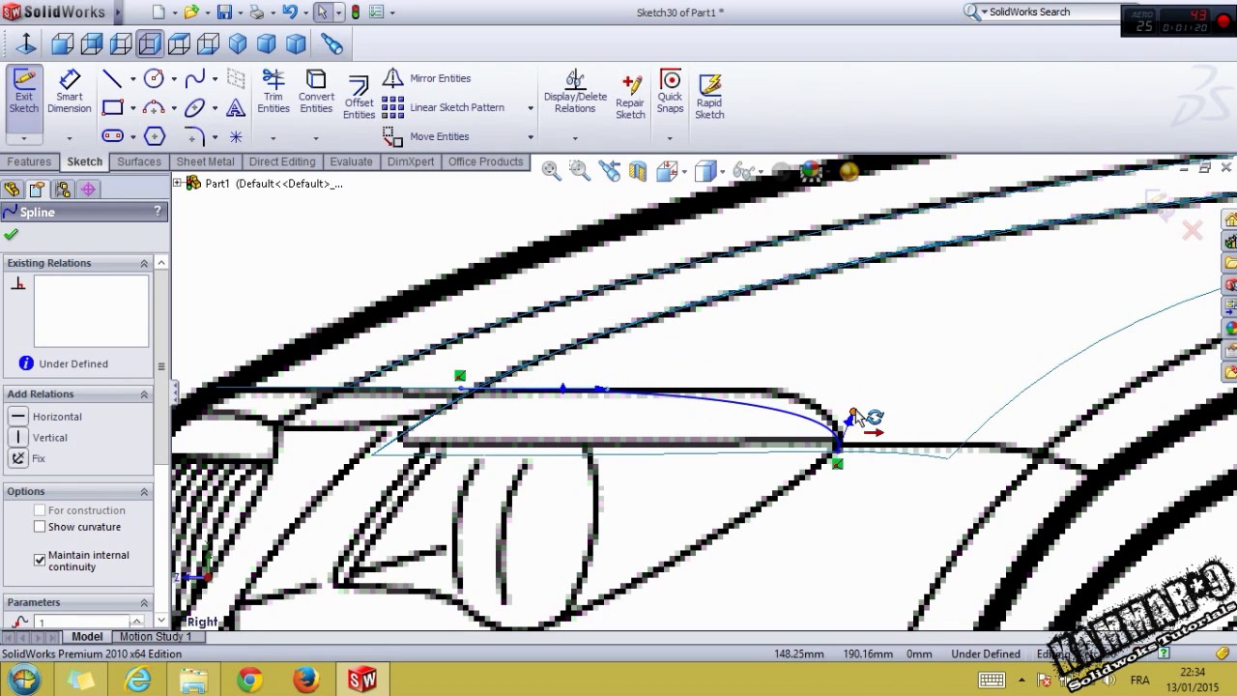
{"action": "left_click_drag", "start_coordinate": [850, 418], "coordinate": [855, 398]}
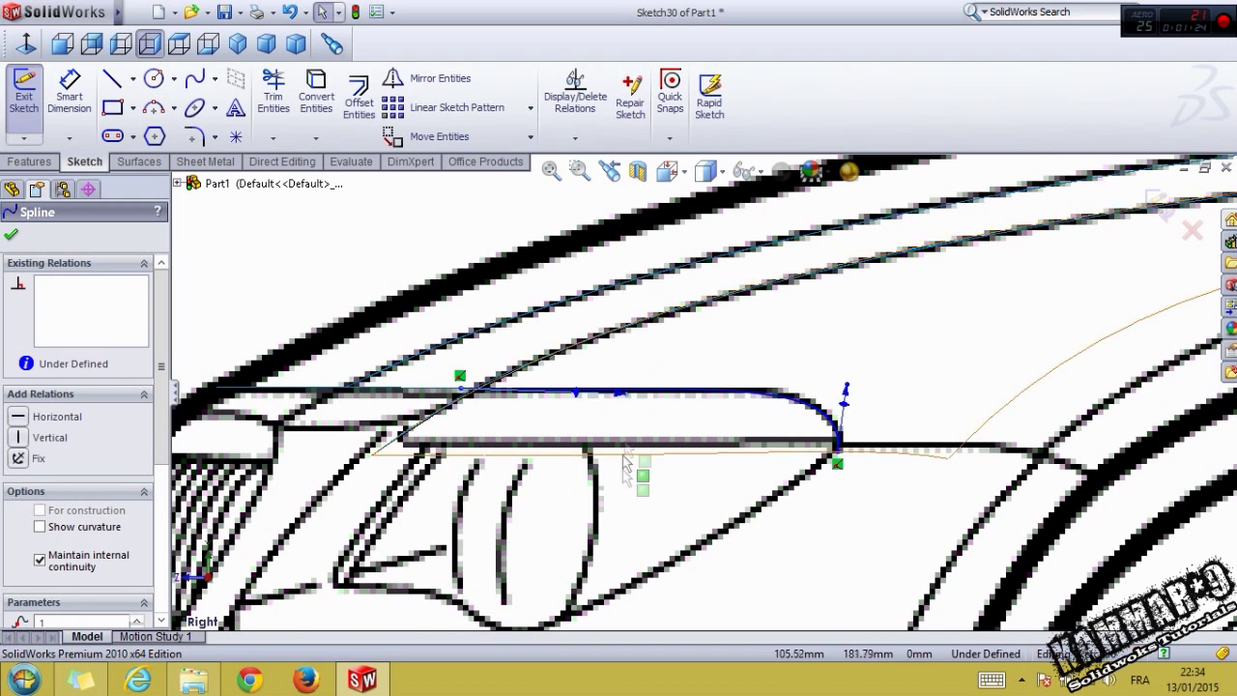
{"action": "scroll", "coordinate": [705, 381], "scroll_direction": "up", "scroll_amount": 3}
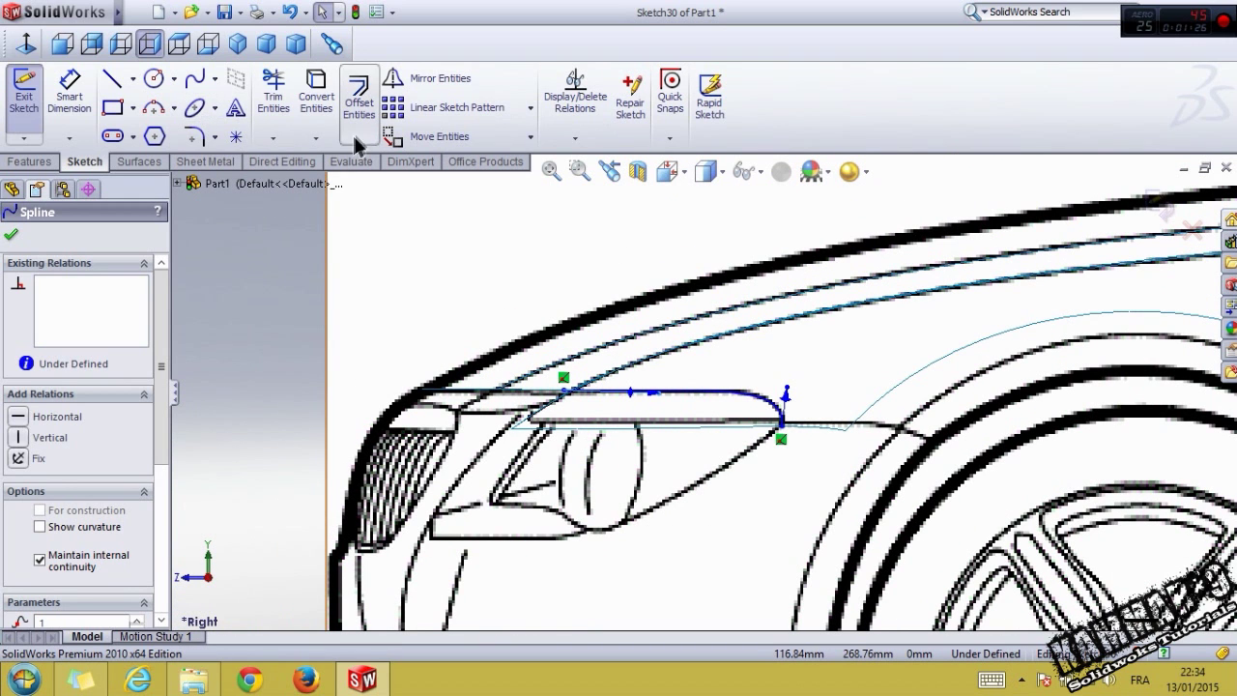
{"action": "left_click", "coordinate": [139, 161]}
Step: Trim with Sketch30, removing the Surface-Trim7-Trim1 and Surface-Loft3-Trim1 pieces
{"action": "left_click", "coordinate": [630, 107]}
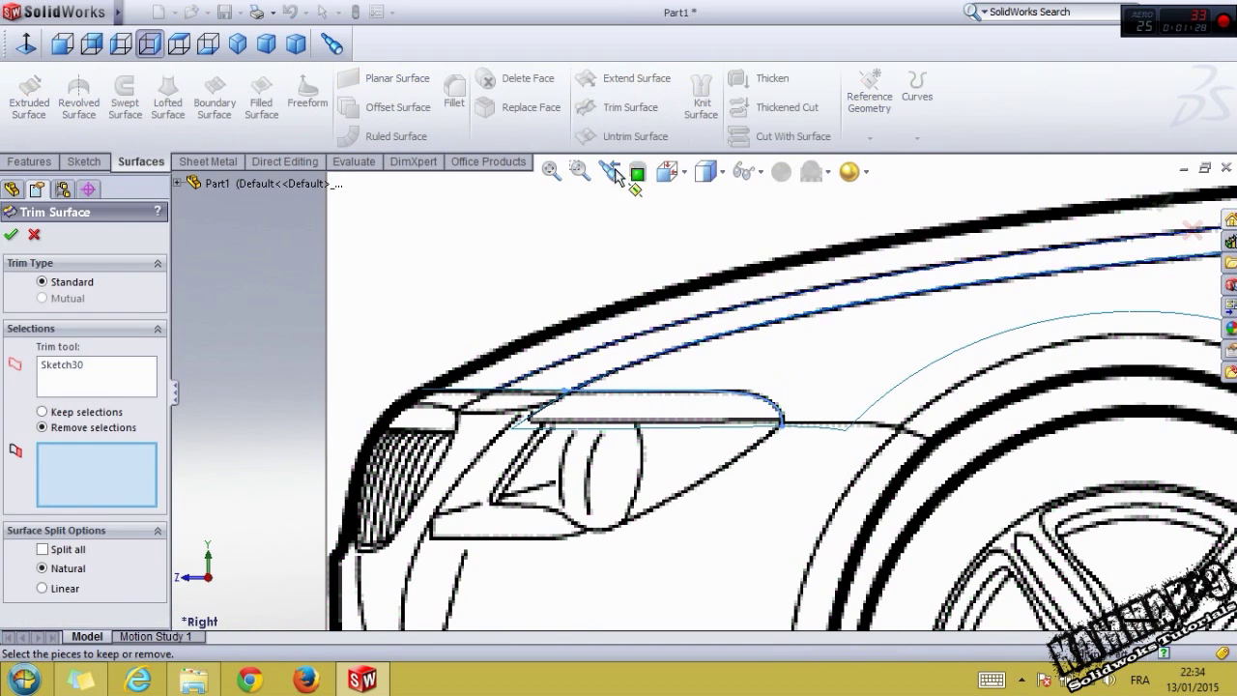
{"action": "left_click", "coordinate": [585, 433]}
{"action": "middle_click_drag", "start_coordinate": [585, 433], "coordinate": [549, 405]}
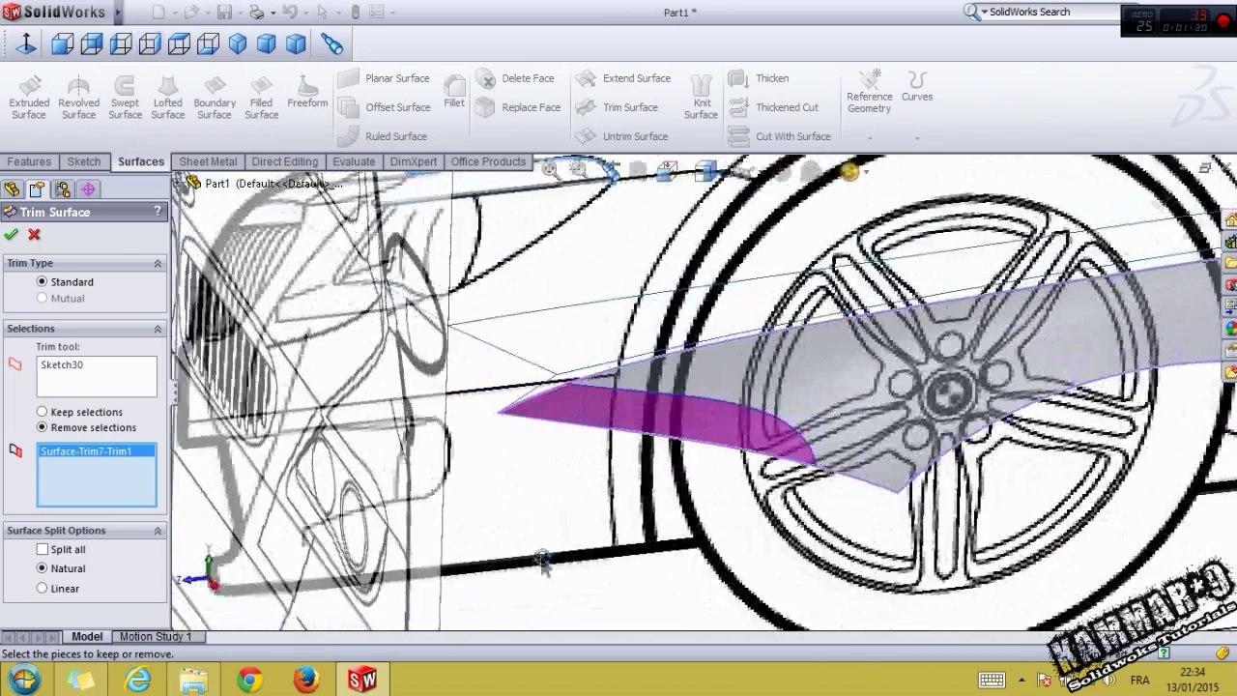
{"action": "left_click", "coordinate": [553, 388]}
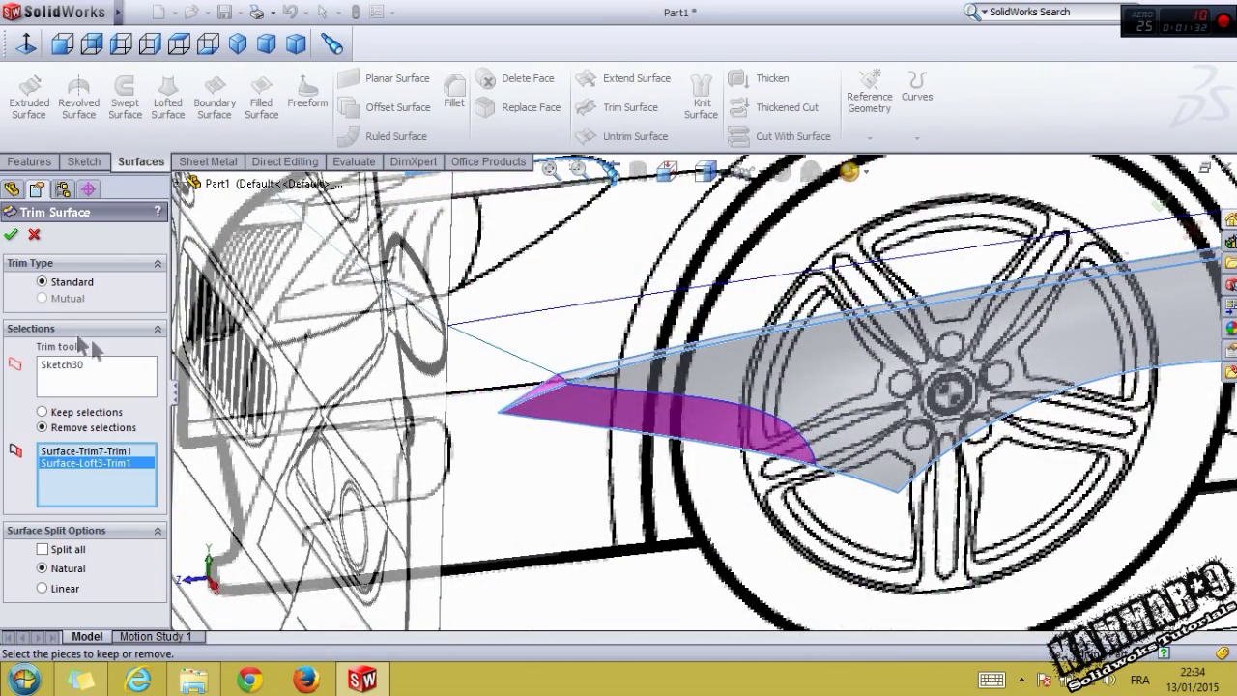
{"action": "left_click", "coordinate": [10, 236]}
Step: Switch the display to Shaded With Edges and zoom onto the fender
{"action": "middle_click_drag", "start_coordinate": [677, 503], "coordinate": [654, 538]}
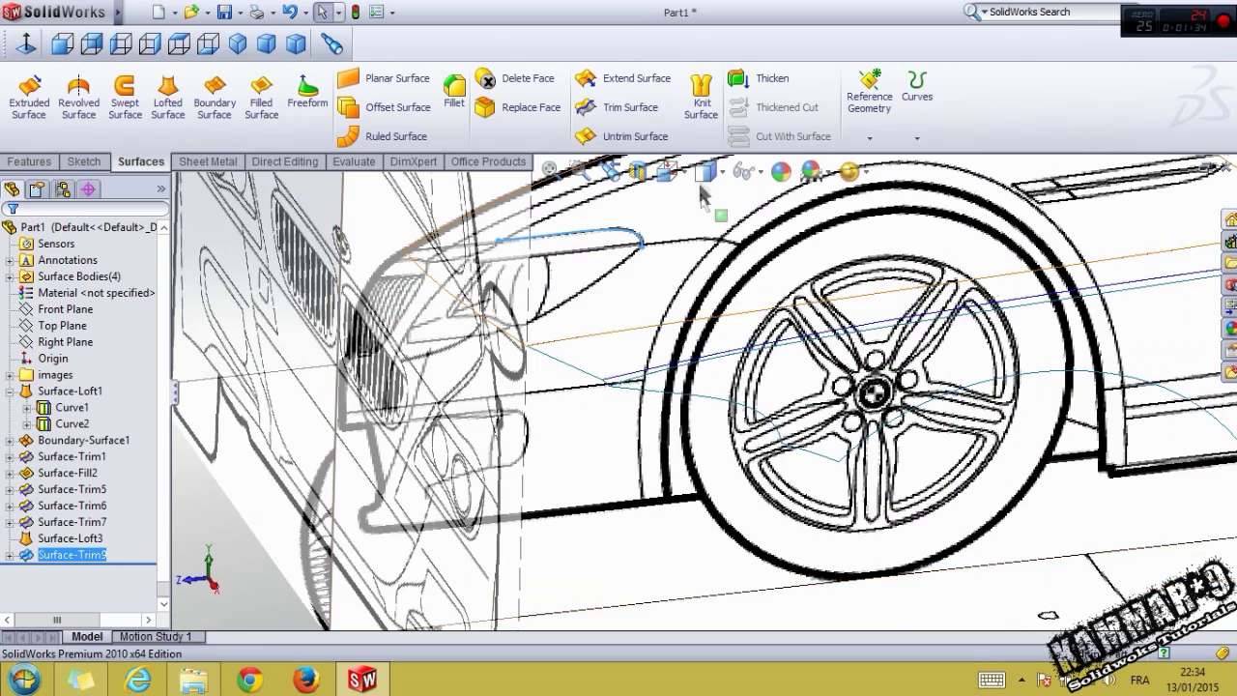
{"action": "left_click", "coordinate": [719, 172]}
{"action": "left_click", "coordinate": [708, 201]}
{"action": "middle_click_drag", "start_coordinate": [709, 201], "coordinate": [308, 491]}
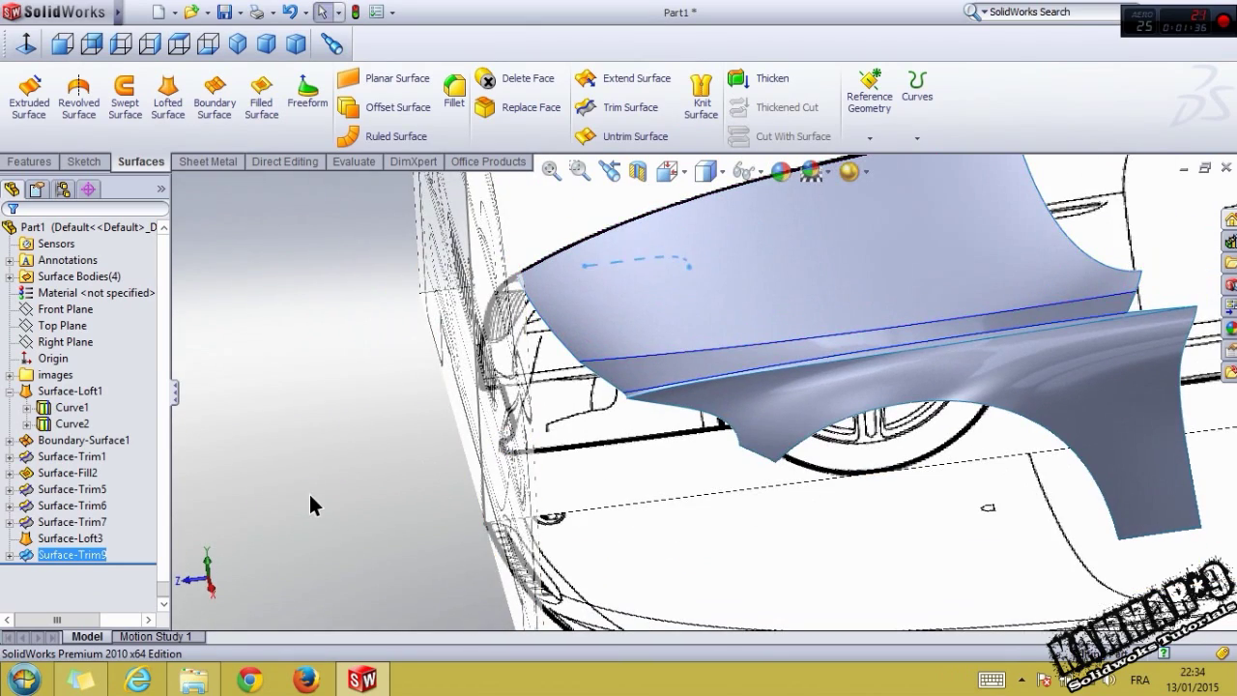
Step: Start a sketch on the Top Plane and view it normal to the plane
{"action": "left_click", "coordinate": [85, 164]}
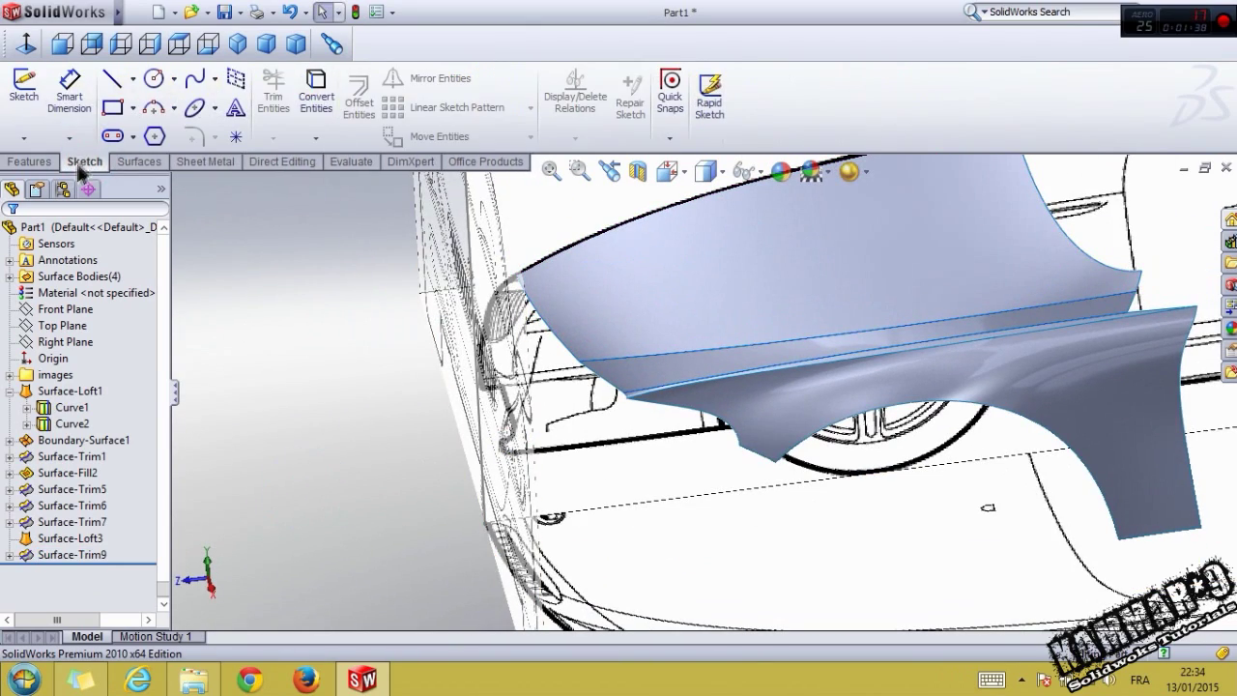
{"action": "left_click", "coordinate": [54, 326]}
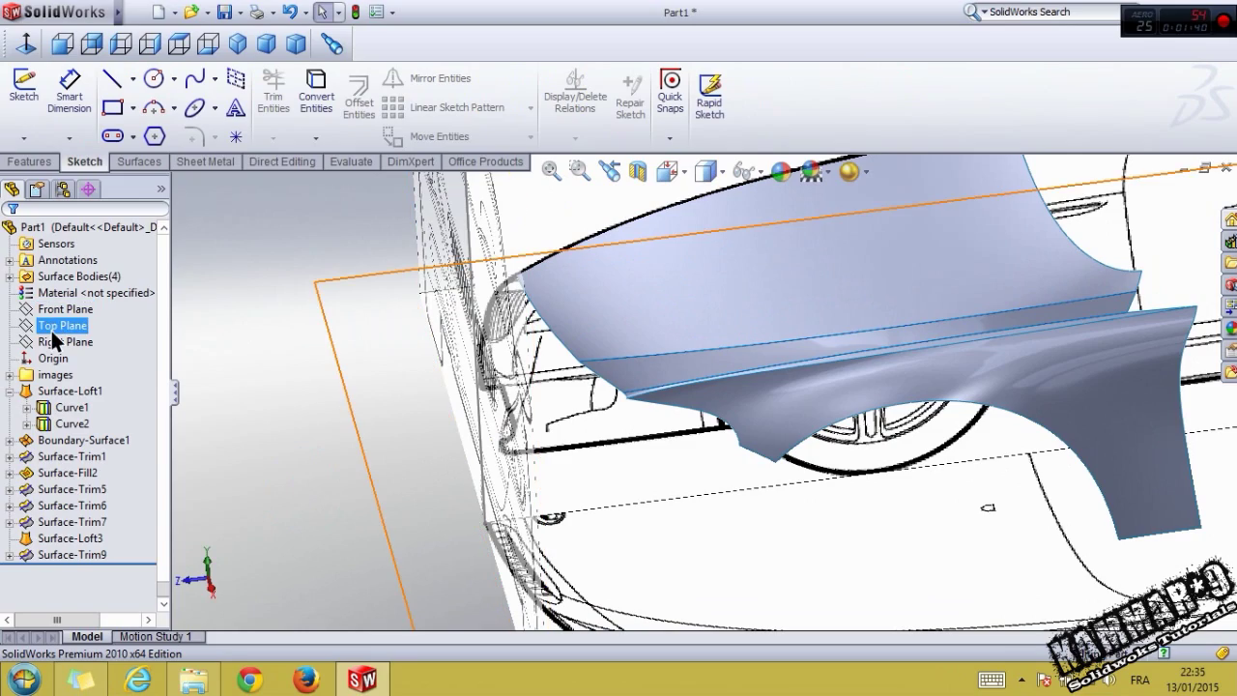
{"action": "left_click", "coordinate": [58, 311]}
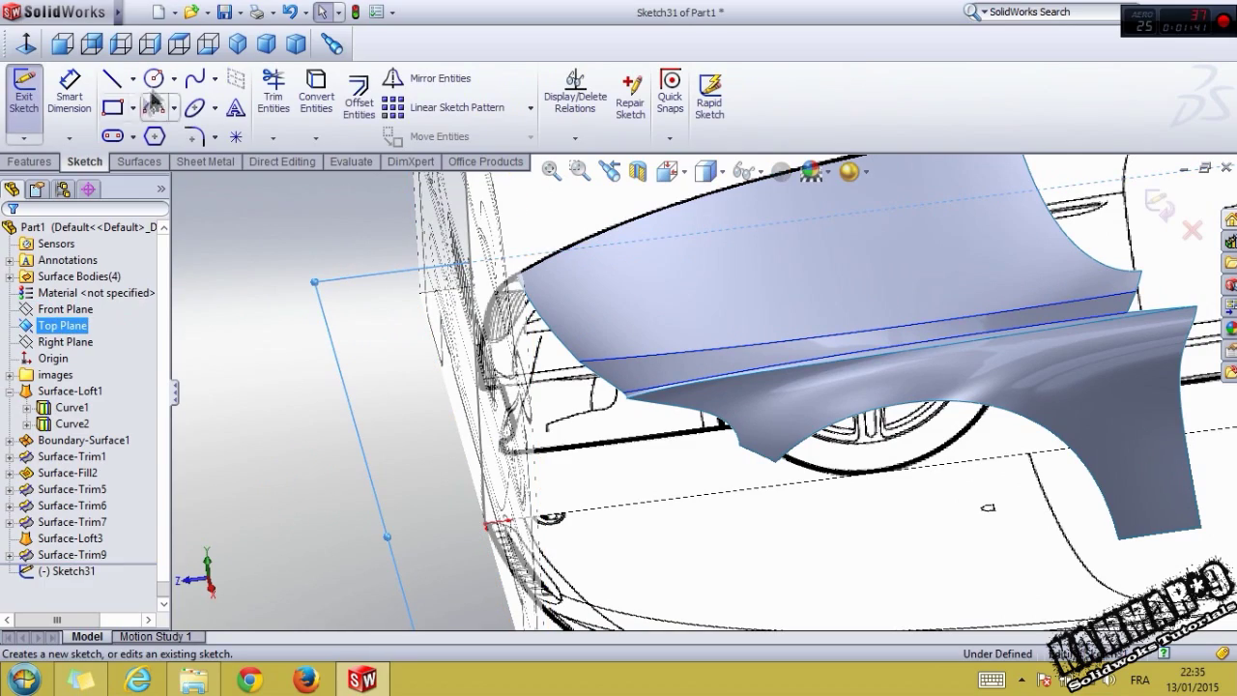
{"action": "left_click", "coordinate": [26, 43]}
{"action": "scroll", "coordinate": [665, 354], "scroll_direction": "down", "scroll_amount": 2}
{"action": "scroll", "coordinate": [773, 549], "scroll_direction": "down", "scroll_amount": 4}
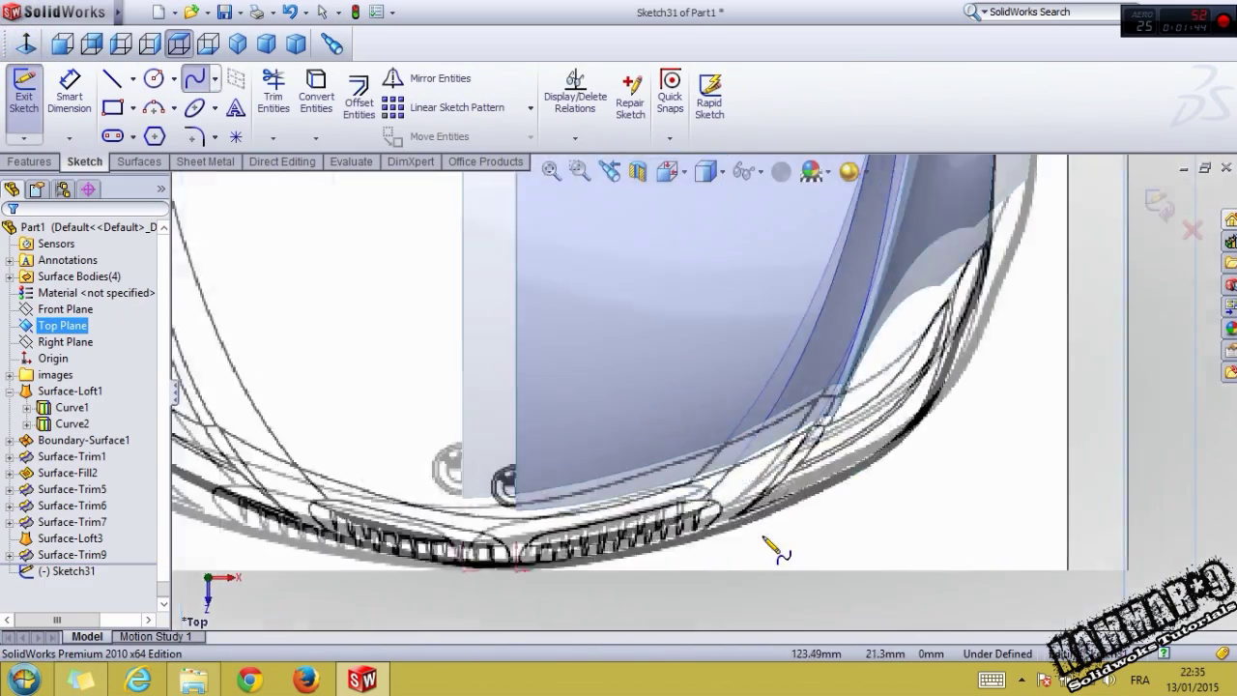
{"action": "scroll", "coordinate": [764, 541], "scroll_direction": "down", "scroll_amount": 2}
Step: Draw a spline from the bumper centre to the fender corner
{"action": "left_click", "coordinate": [464, 568]}
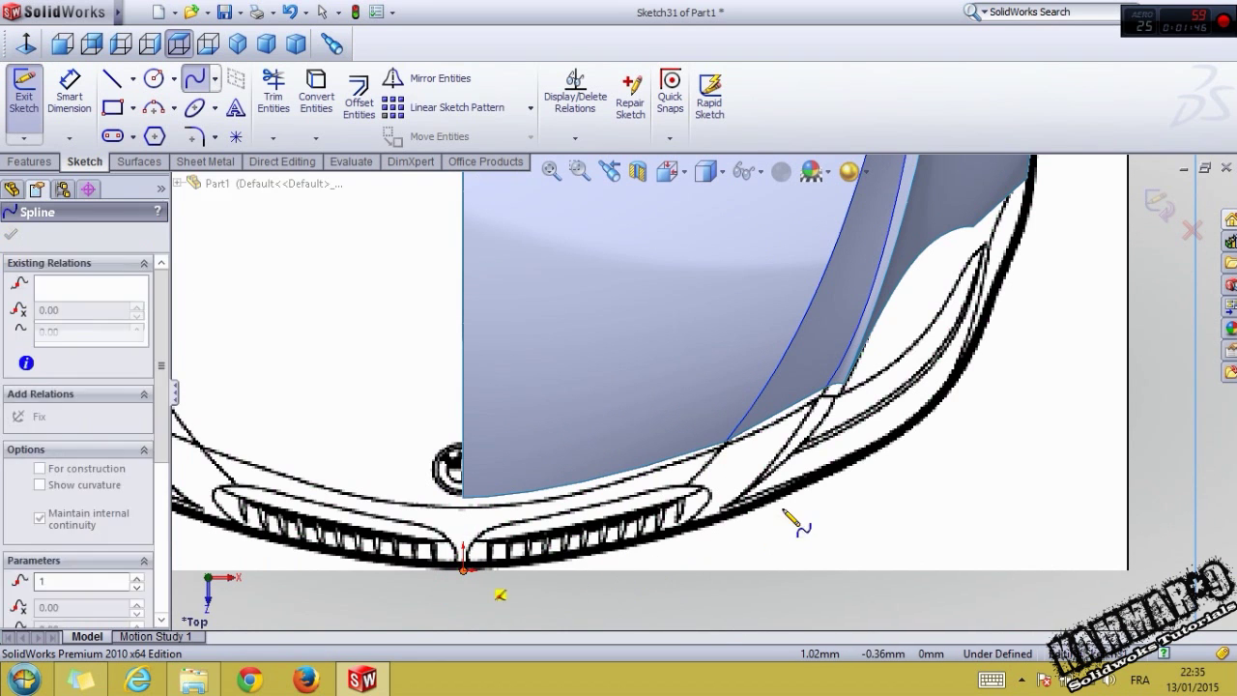
{"action": "scroll", "coordinate": [792, 514], "scroll_direction": "up", "scroll_amount": 3}
{"action": "scroll", "coordinate": [850, 338], "scroll_direction": "down", "scroll_amount": 4}
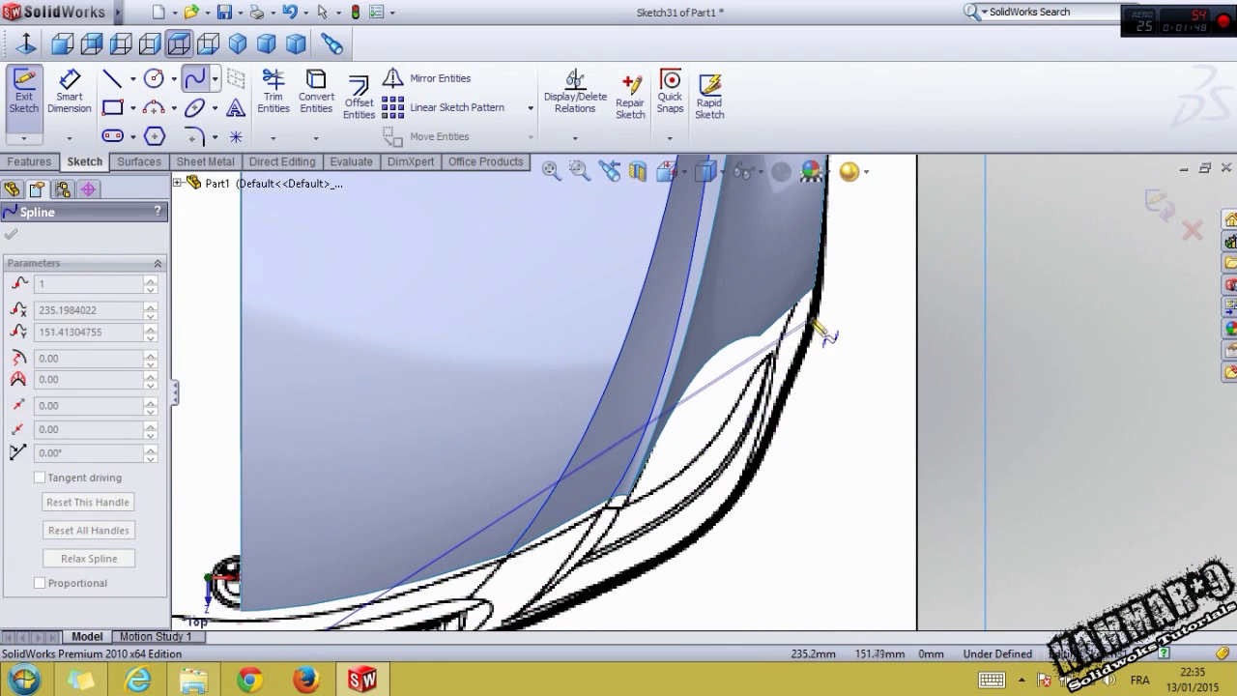
{"action": "left_click", "coordinate": [814, 290]}
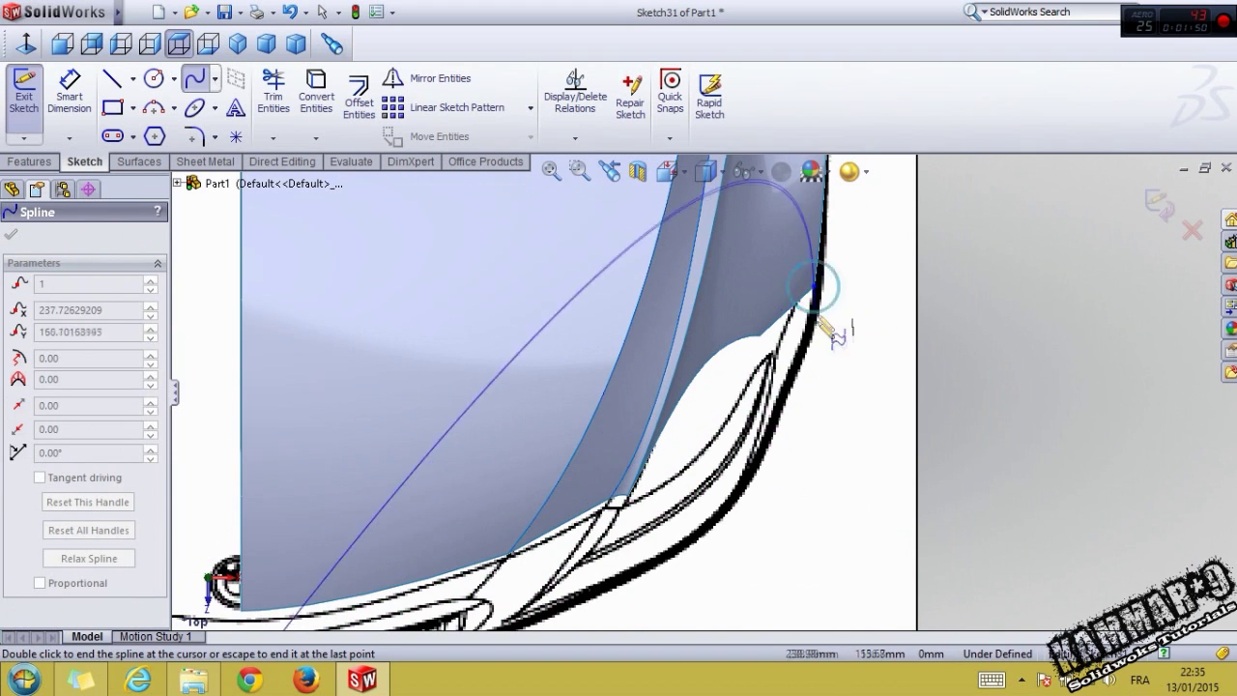
{"action": "key", "text": "Escape"}
{"action": "scroll", "coordinate": [814, 405], "scroll_direction": "up", "scroll_amount": 3}
{"action": "scroll", "coordinate": [581, 497], "scroll_direction": "down", "scroll_amount": 1}
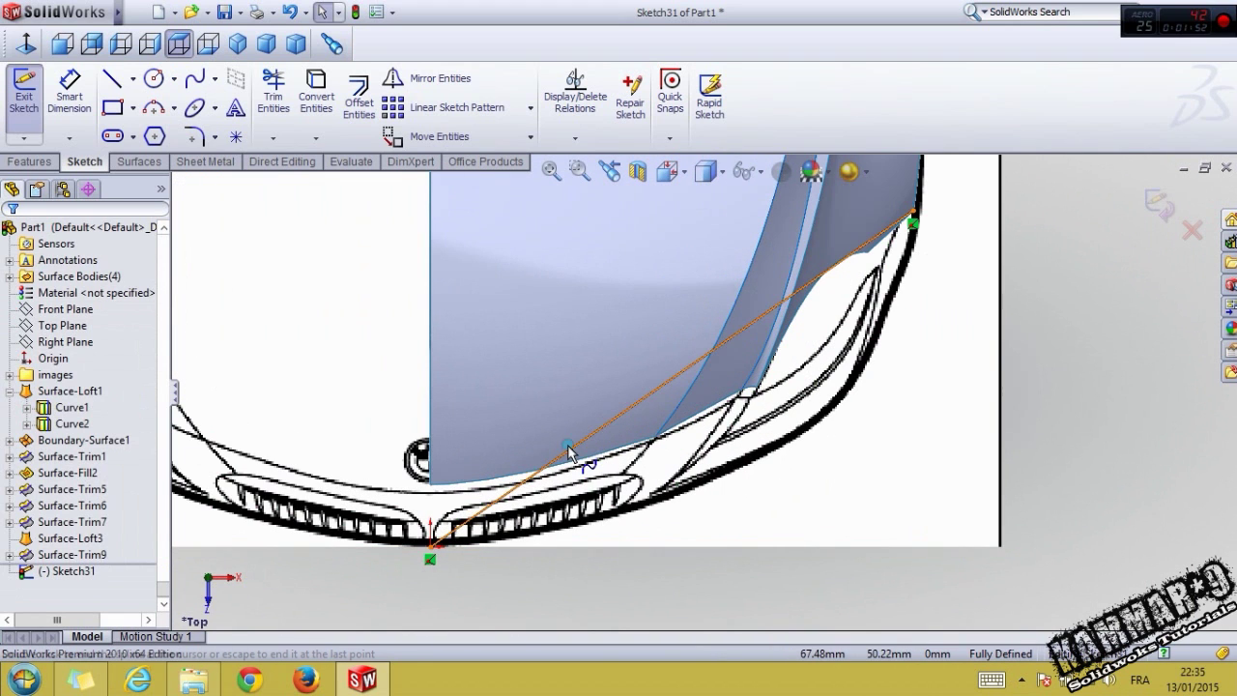
Step: Make the spline's start tangent horizontal and point its upper end tangent straight down
{"action": "left_click", "coordinate": [623, 411]}
{"action": "left_click_drag", "start_coordinate": [624, 413], "coordinate": [748, 536]}
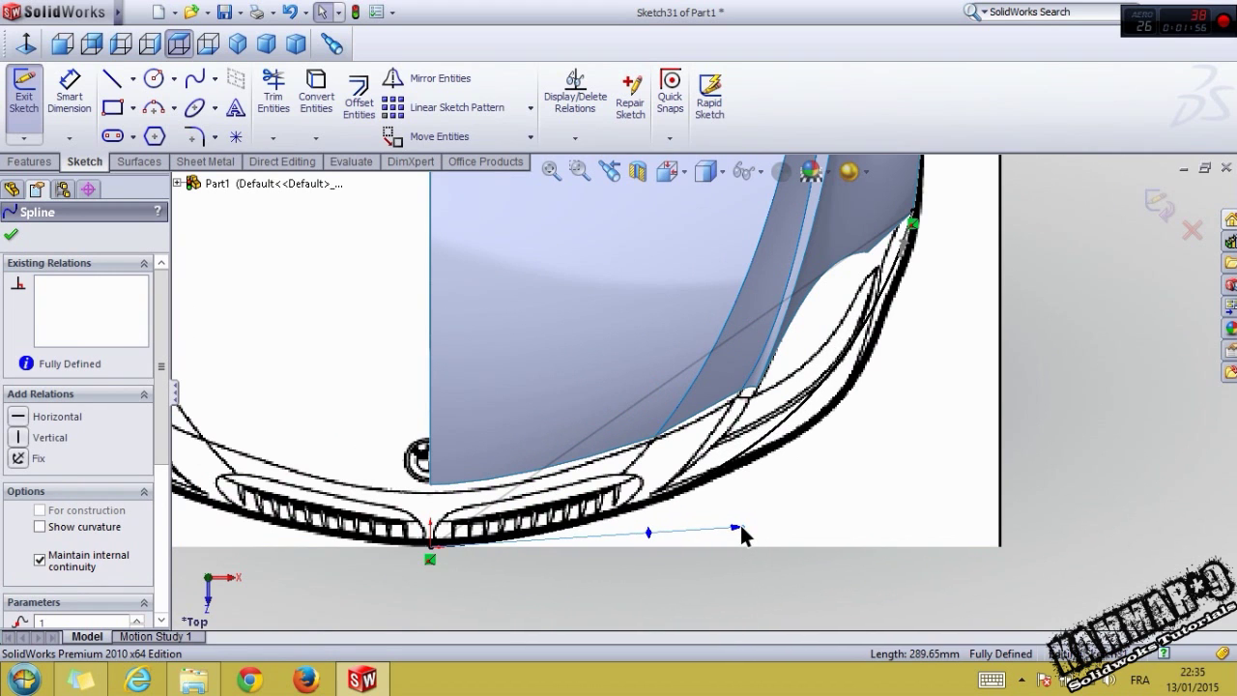
{"action": "scroll", "coordinate": [788, 473], "scroll_direction": "up", "scroll_amount": 3}
{"action": "scroll", "coordinate": [789, 473], "scroll_direction": "down", "scroll_amount": 2}
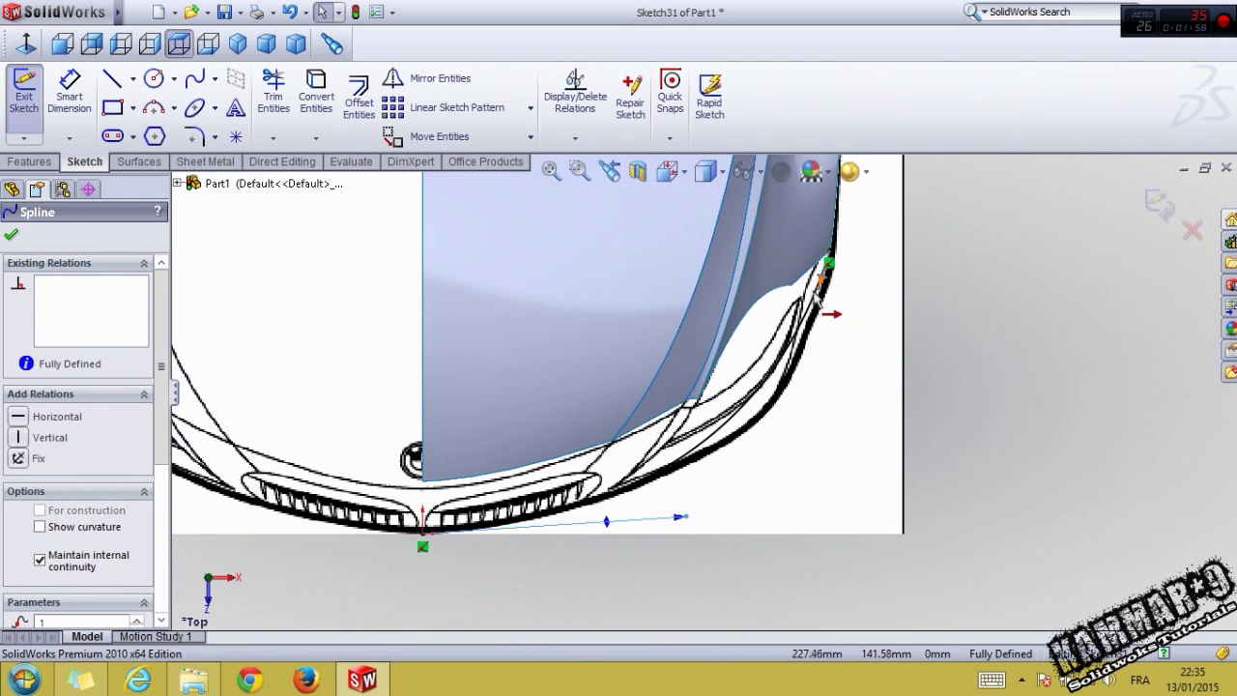
{"action": "left_click_drag", "start_coordinate": [824, 275], "coordinate": [835, 331]}
{"action": "scroll", "coordinate": [756, 406], "scroll_direction": "down", "scroll_amount": 2}
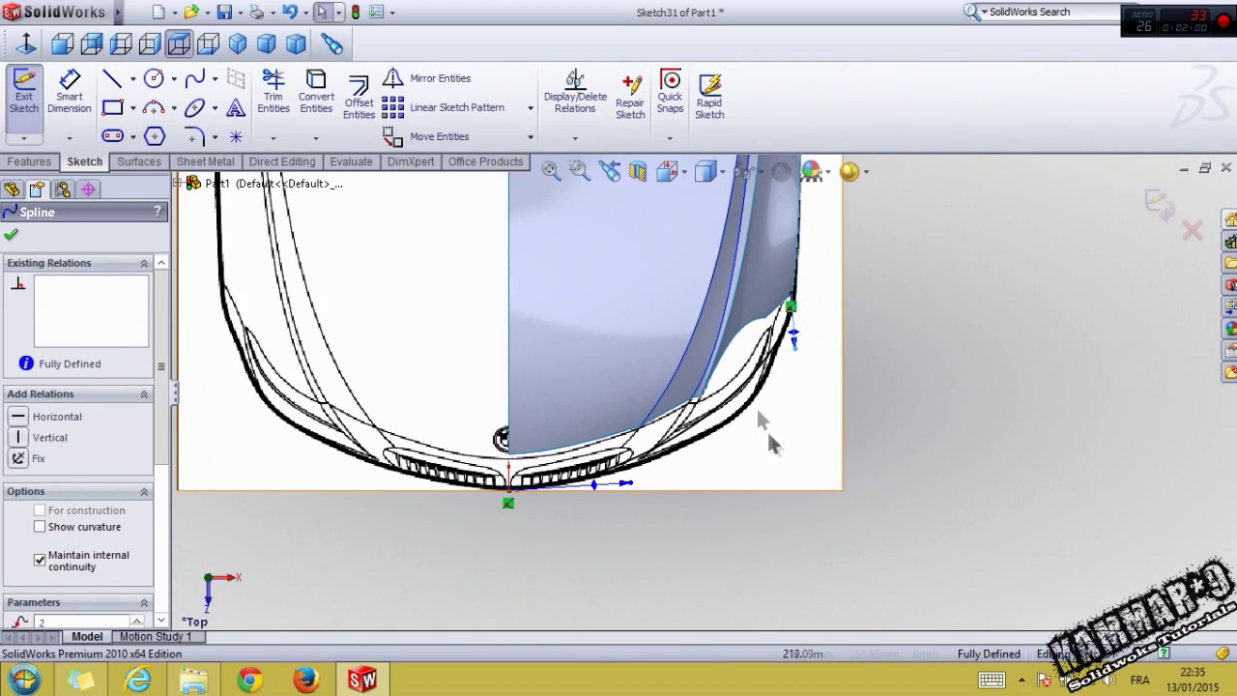
{"action": "scroll", "coordinate": [756, 406], "scroll_direction": "down", "scroll_amount": 2}
Step: Add an extra spline point on the bumper outline and refine the tangents to follow it
{"action": "right_click", "coordinate": [749, 377]}
{"action": "left_click", "coordinate": [765, 373]}
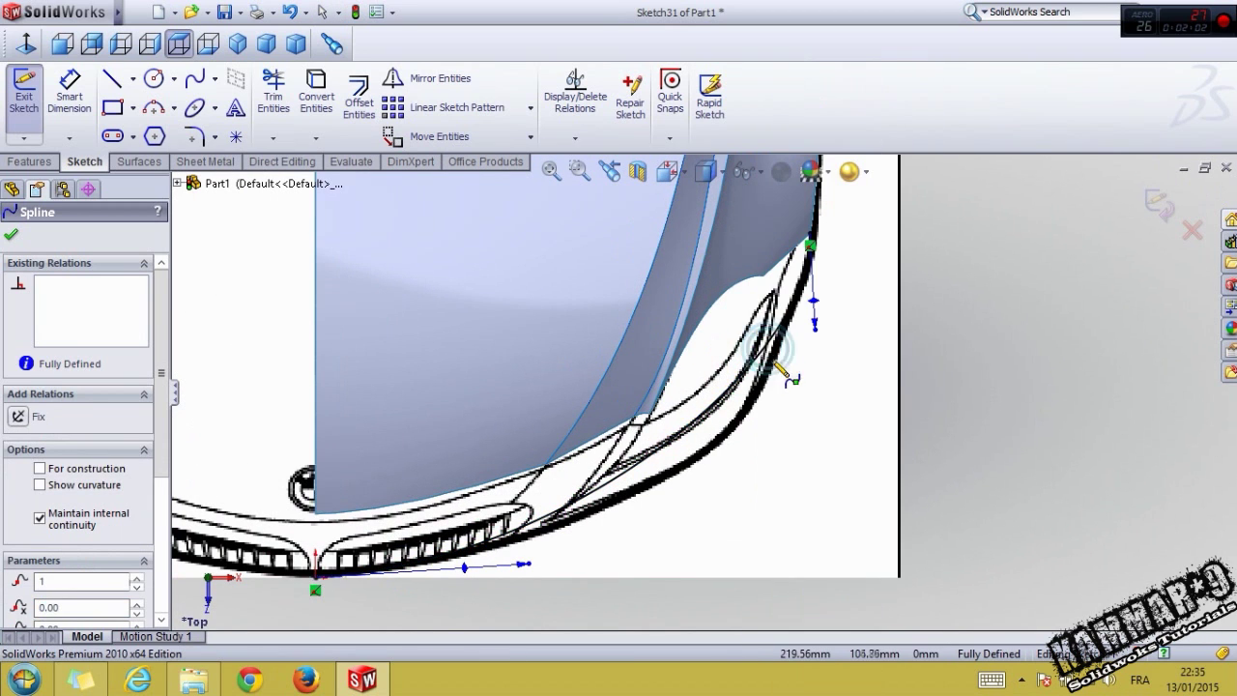
{"action": "left_click", "coordinate": [759, 362]}
{"action": "key", "text": "Escape"}
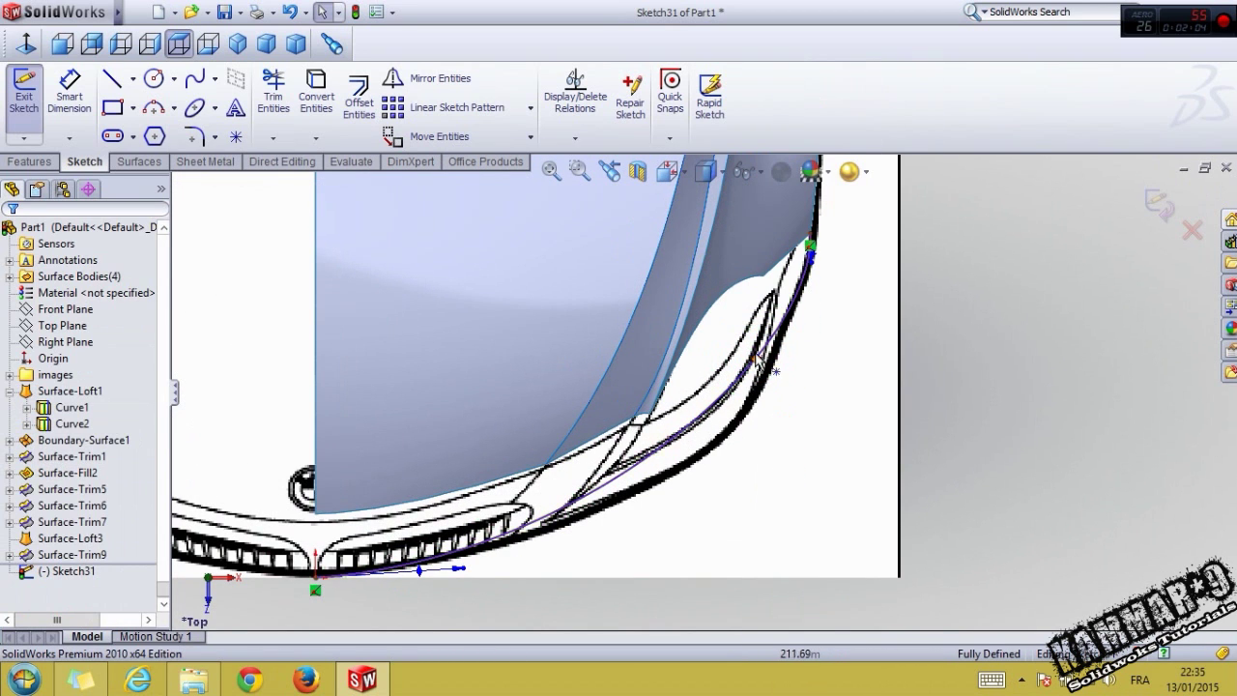
{"action": "left_click_drag", "start_coordinate": [760, 362], "coordinate": [723, 440]}
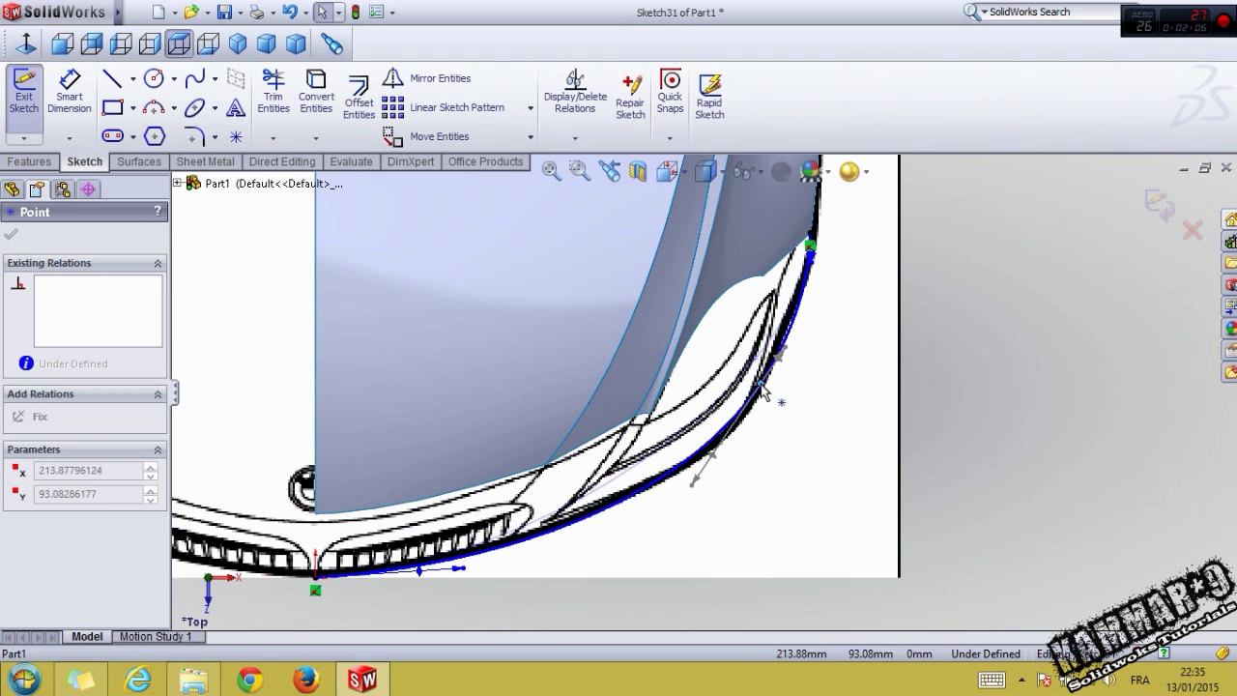
{"action": "scroll", "coordinate": [648, 546], "scroll_direction": "down", "scroll_amount": 2}
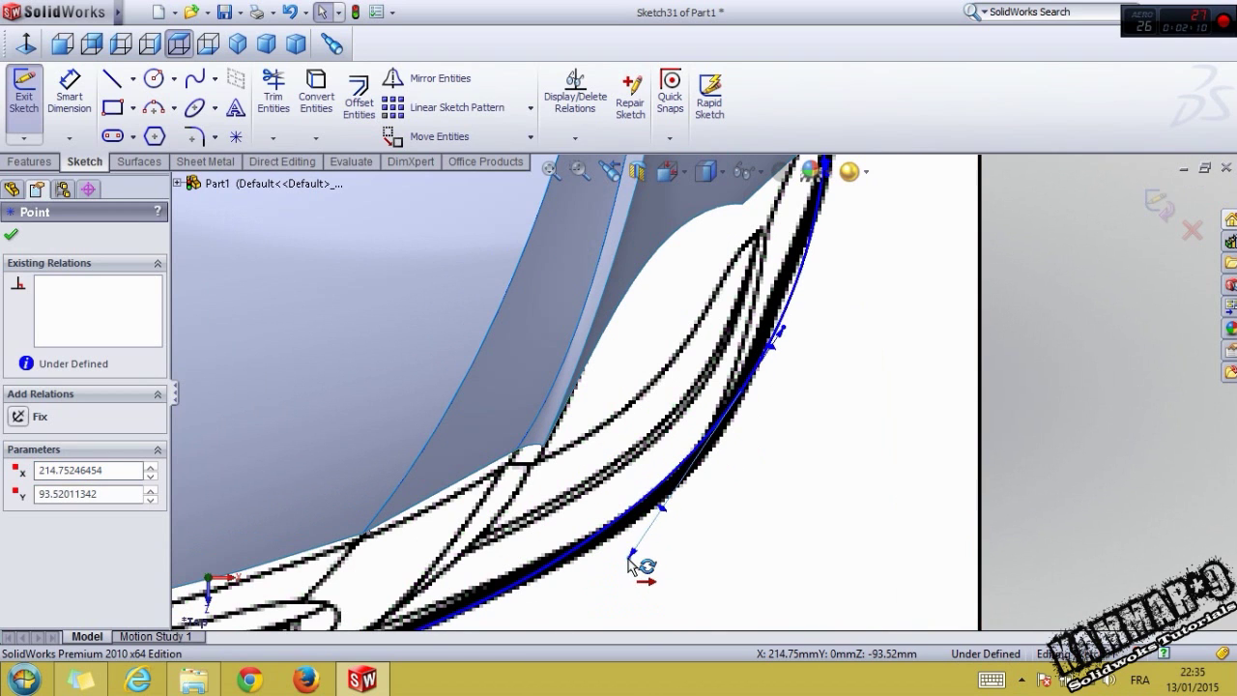
{"action": "left_click_drag", "start_coordinate": [630, 560], "coordinate": [657, 560]}
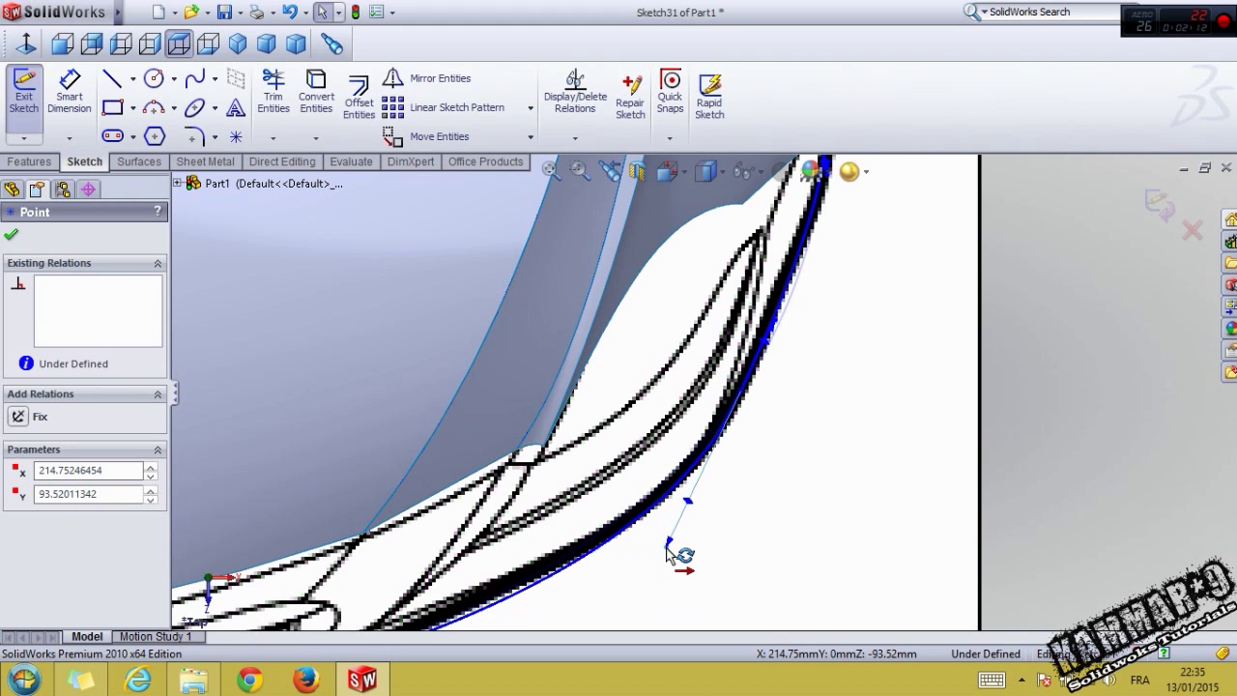
{"action": "scroll", "coordinate": [511, 552], "scroll_direction": "up", "scroll_amount": 2}
{"action": "scroll", "coordinate": [370, 595], "scroll_direction": "down", "scroll_amount": 2}
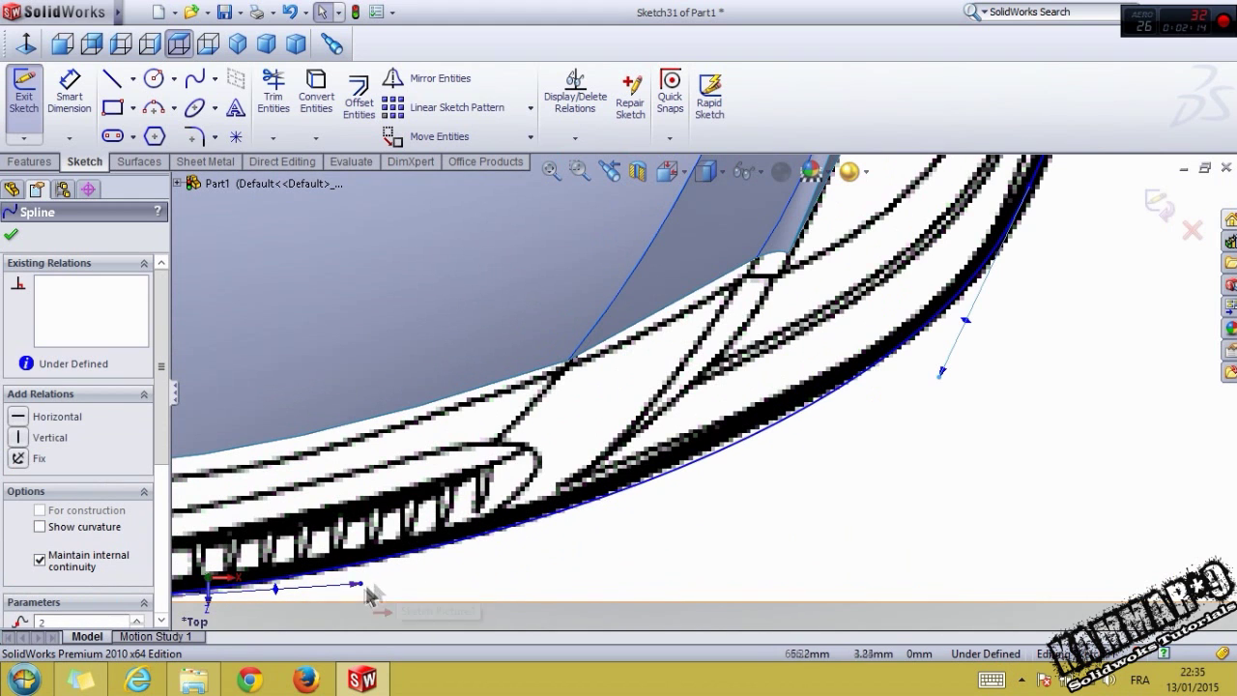
{"action": "mouse_move", "coordinate": [361, 585]}
{"action": "left_mouse_down"}
{"action": "mouse_move", "coordinate": [394, 574]}
{"action": "mouse_move", "coordinate": [304, 589]}
{"action": "left_mouse_up"}
Step: Make the spline's end tangent to the fender edge
{"action": "scroll", "coordinate": [355, 587], "scroll_direction": "up", "scroll_amount": 2}
{"action": "scroll", "coordinate": [355, 588], "scroll_direction": "up", "scroll_amount": 2}
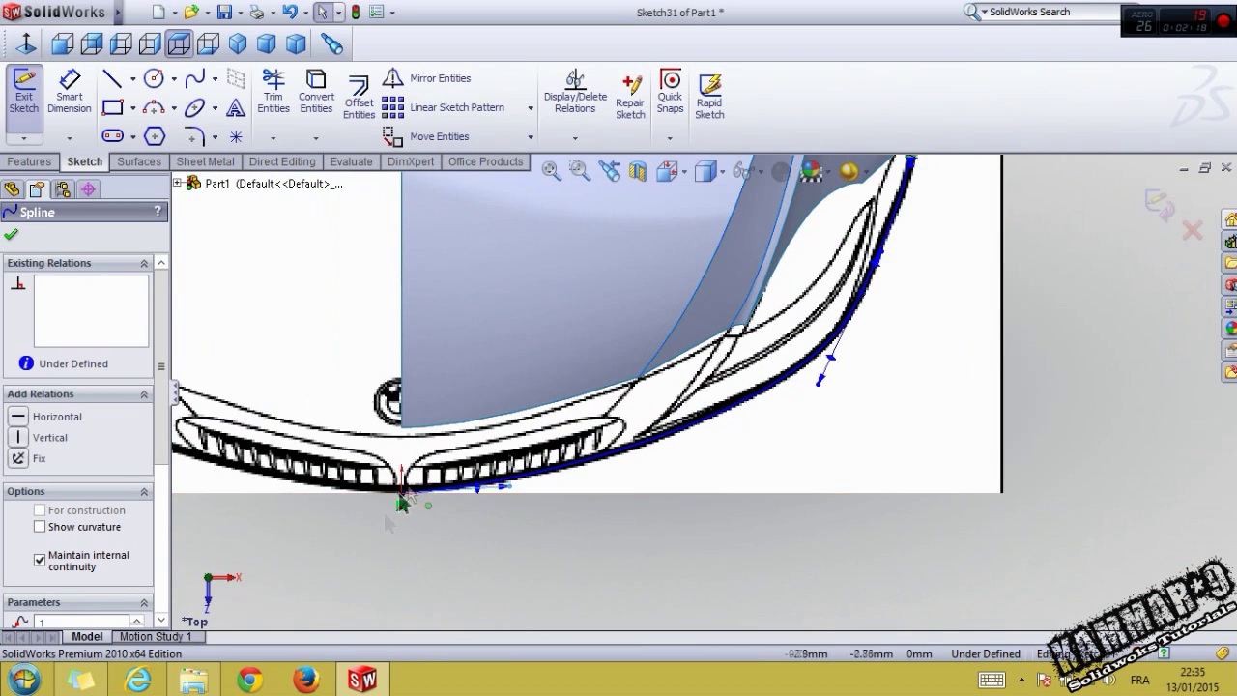
{"action": "scroll", "coordinate": [867, 379], "scroll_direction": "down", "scroll_amount": 2}
{"action": "scroll", "coordinate": [867, 380], "scroll_direction": "up", "scroll_amount": 3}
{"action": "scroll", "coordinate": [909, 305], "scroll_direction": "down", "scroll_amount": 2}
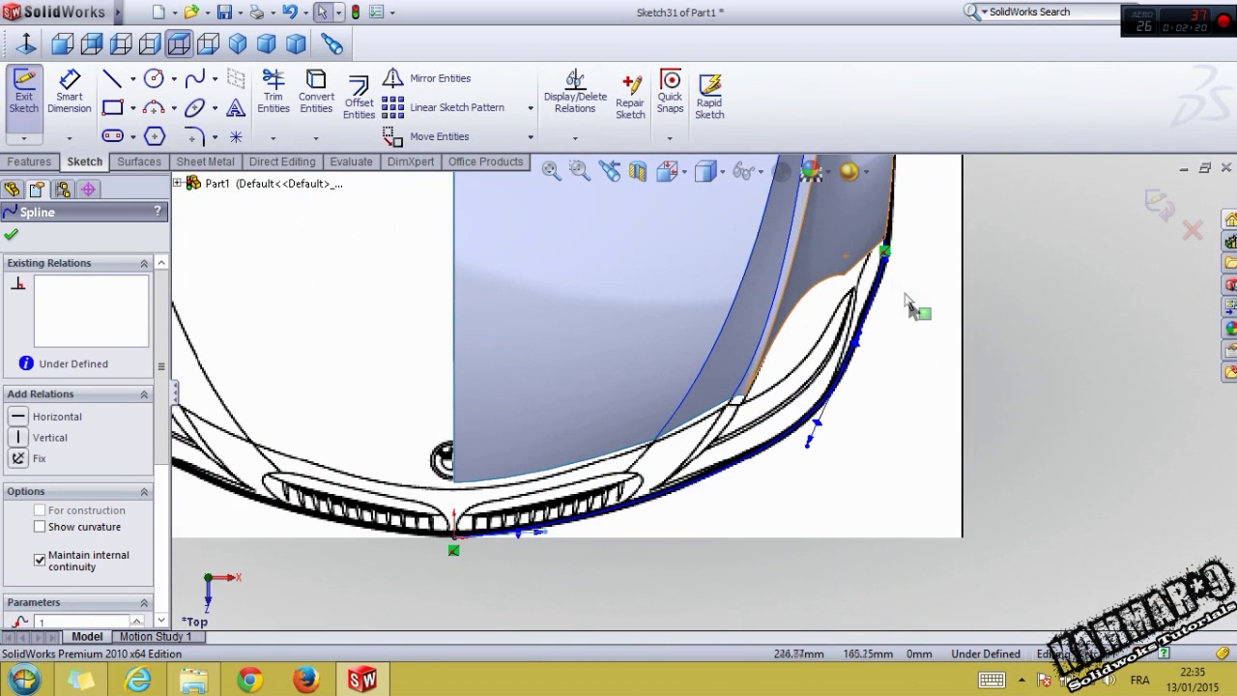
{"action": "scroll", "coordinate": [864, 262], "scroll_direction": "down", "scroll_amount": 3}
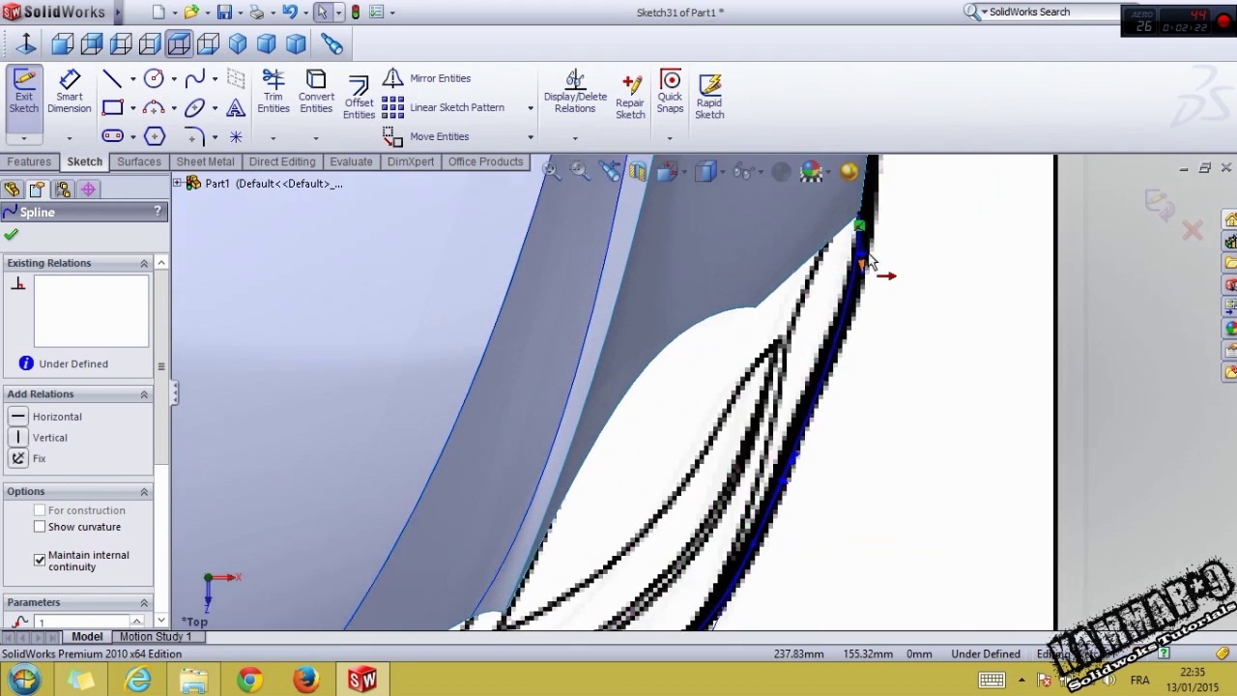
{"action": "scroll", "coordinate": [821, 256], "scroll_direction": "down", "scroll_amount": 2}
{"action": "scroll", "coordinate": [819, 256], "scroll_direction": "down", "scroll_amount": 2}
{"action": "scroll", "coordinate": [830, 271], "scroll_direction": "up", "scroll_amount": 2}
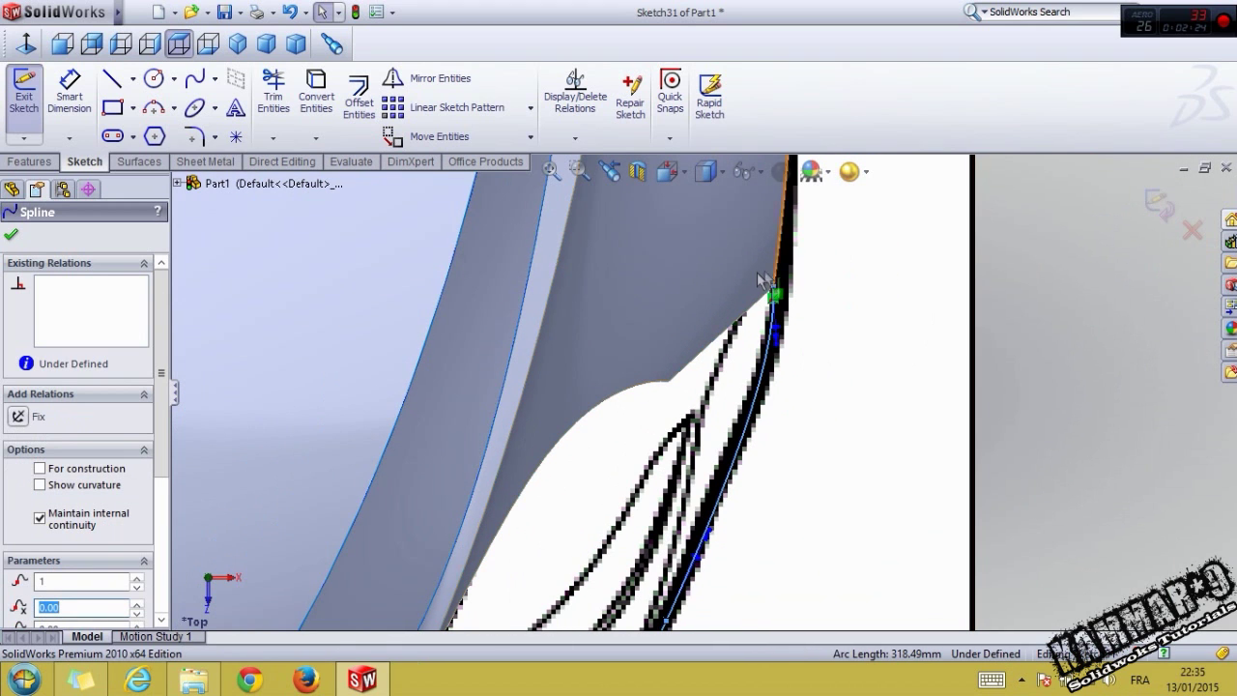
{"action": "double_click", "coordinate": [777, 273]}
{"action": "left_click", "coordinate": [779, 272], "text": "ctrl"}
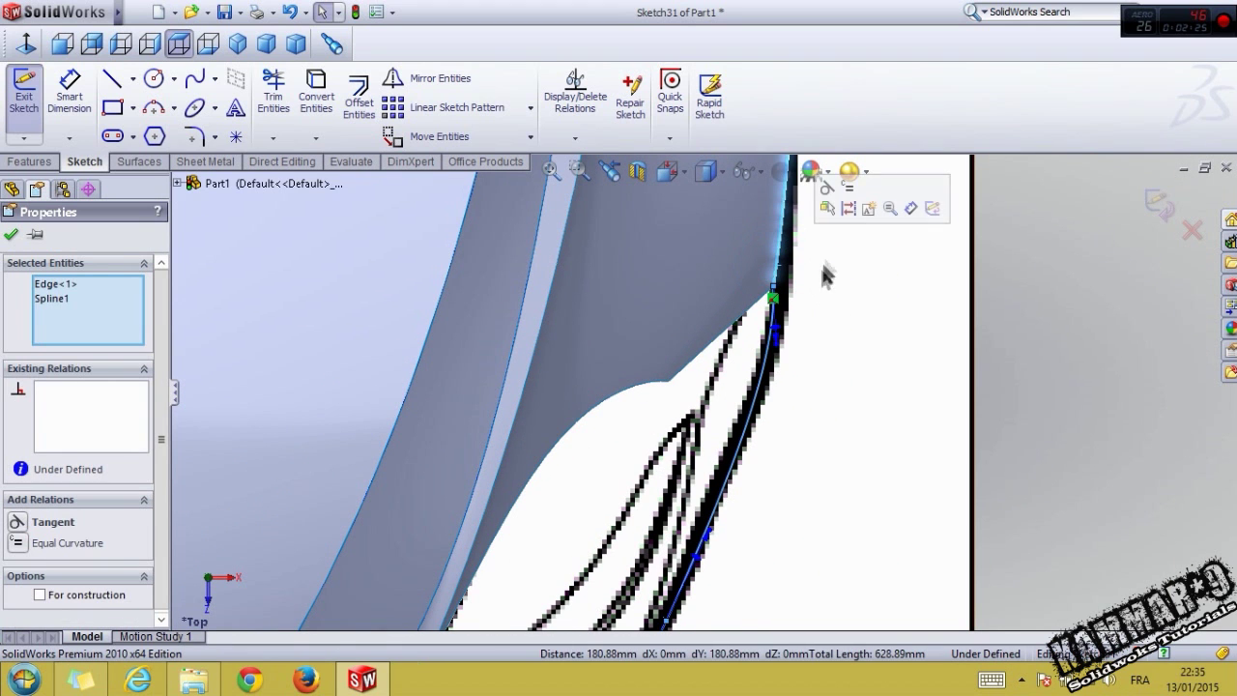
{"action": "left_click", "coordinate": [819, 182]}
{"action": "left_click", "coordinate": [877, 359]}
{"action": "scroll", "coordinate": [850, 419], "scroll_direction": "up", "scroll_amount": 2}
{"action": "scroll", "coordinate": [848, 418], "scroll_direction": "up", "scroll_amount": 2}
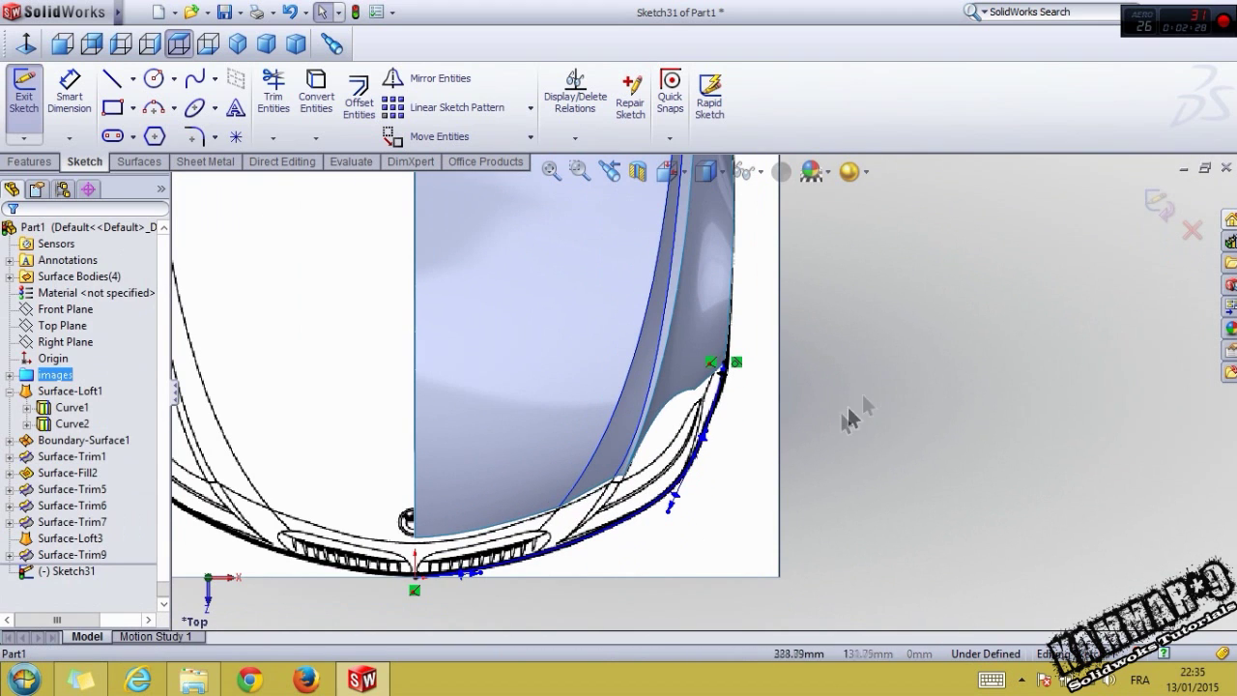
Step: Sketch a horizontal line on the Right Plane from the wheel arch to the bumper front
{"action": "left_click", "coordinate": [1149, 201]}
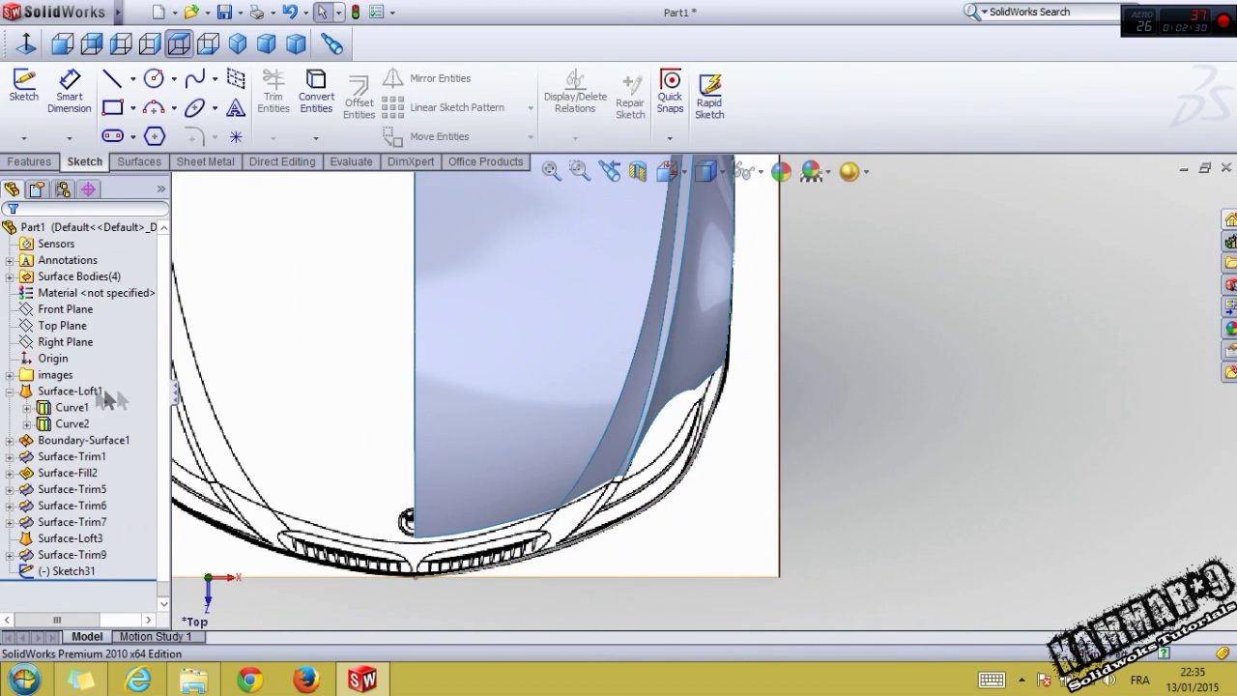
{"action": "left_click", "coordinate": [74, 308]}
{"action": "left_click", "coordinate": [64, 341]}
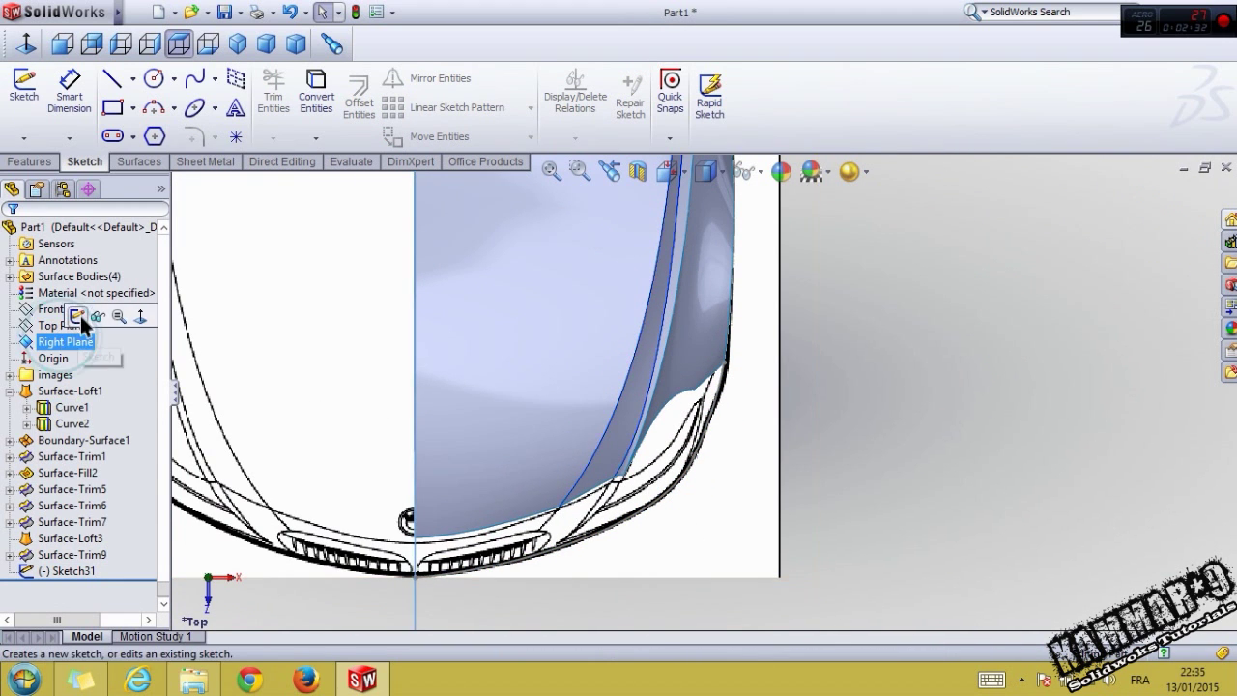
{"action": "left_click", "coordinate": [79, 313]}
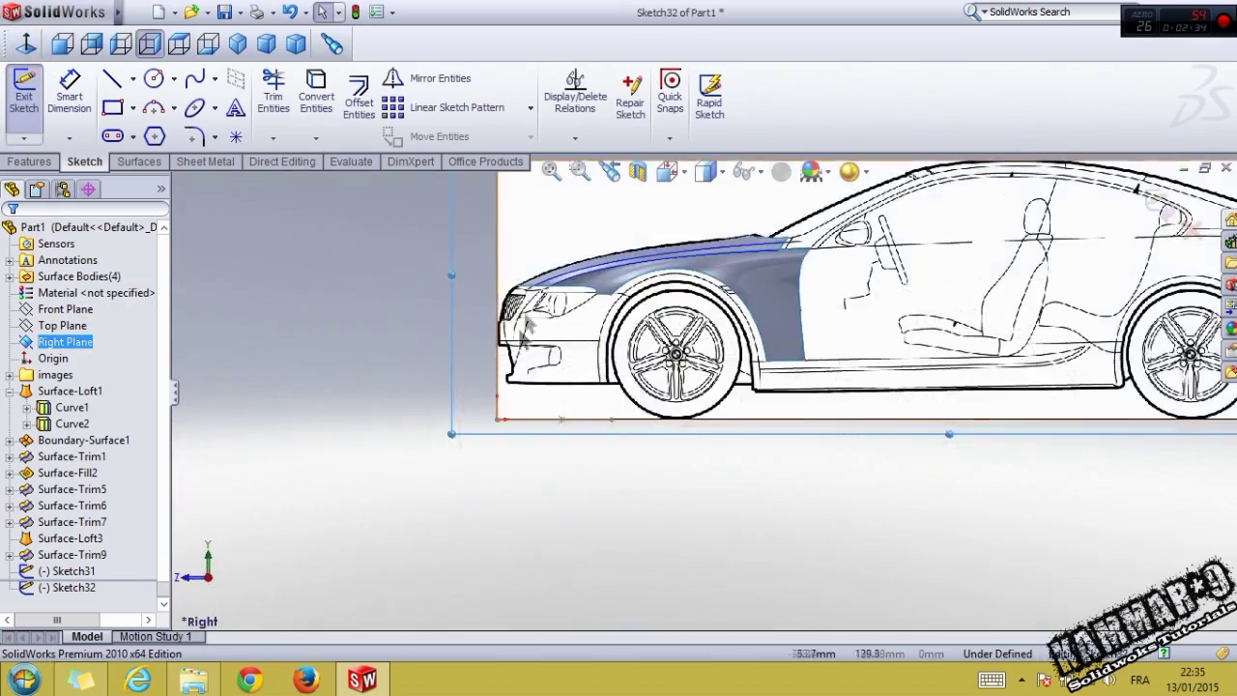
{"action": "scroll", "coordinate": [657, 425], "scroll_direction": "down", "scroll_amount": 5}
{"action": "left_click", "coordinate": [116, 87]}
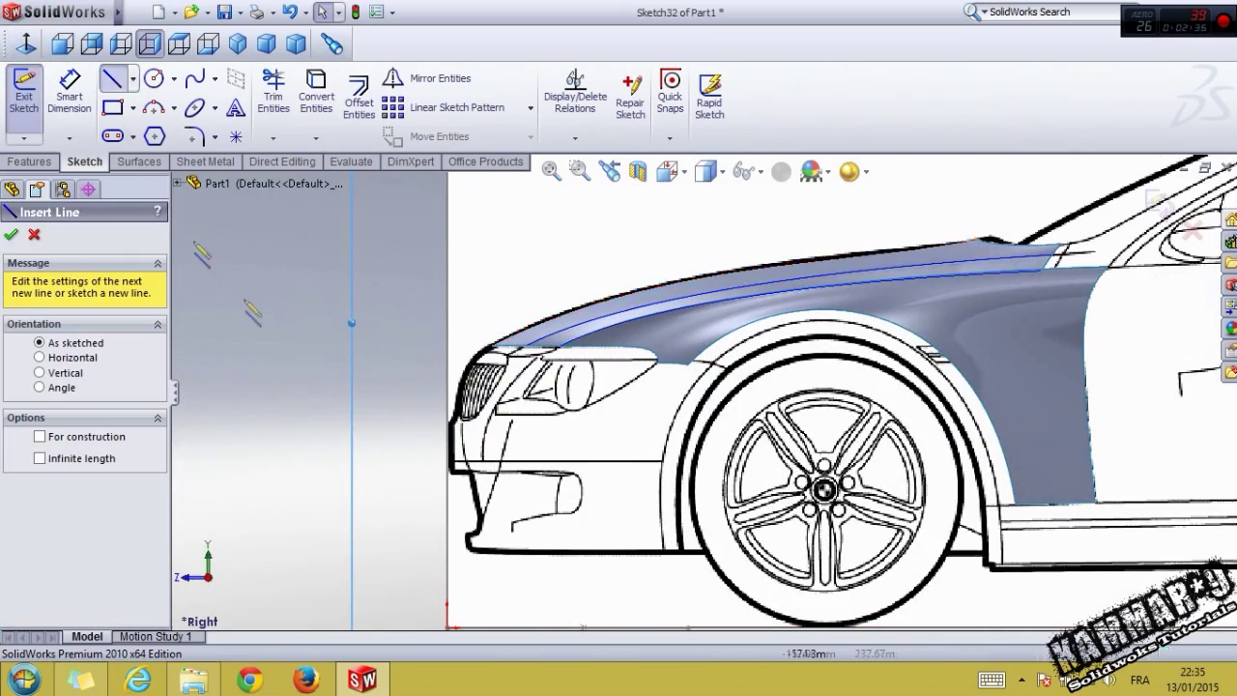
{"action": "scroll", "coordinate": [517, 469], "scroll_direction": "down", "scroll_amount": 3}
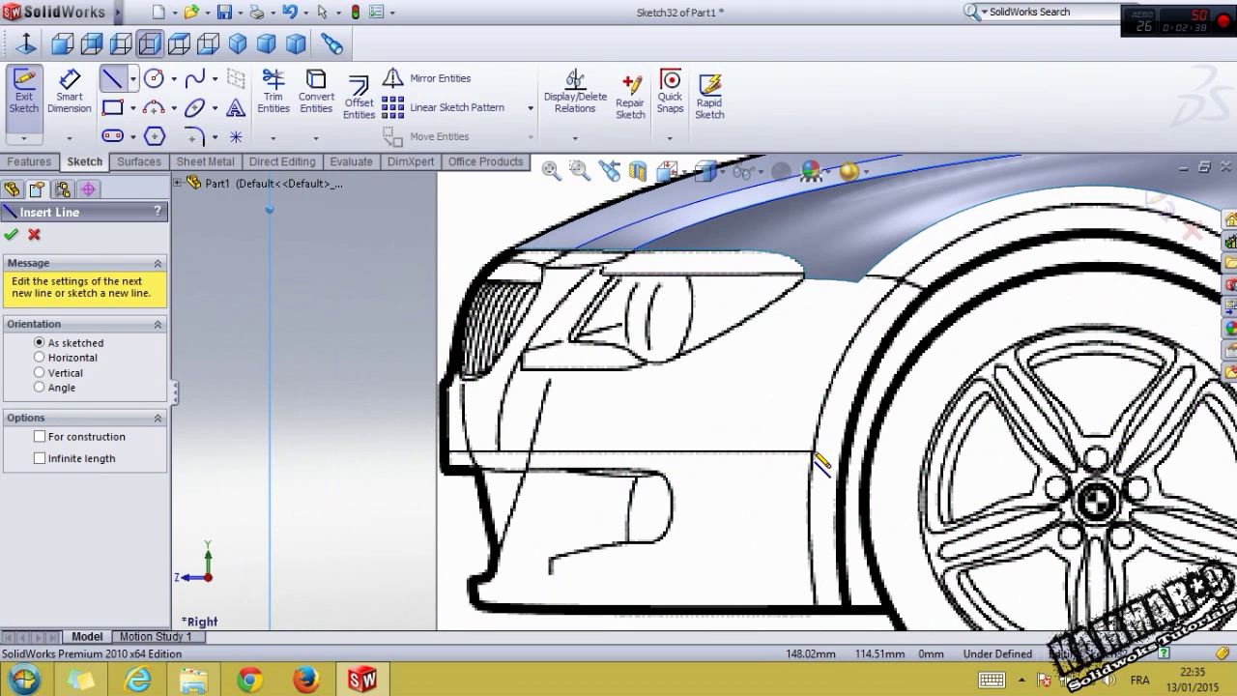
{"action": "left_click", "coordinate": [815, 455]}
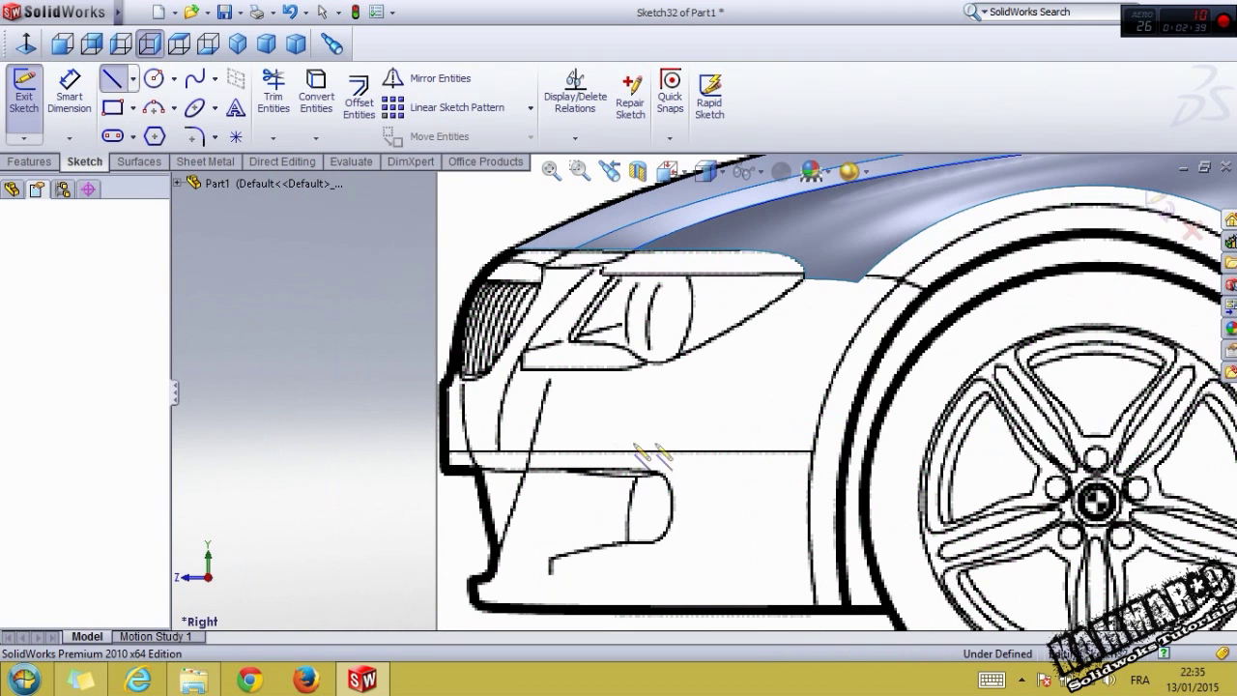
{"action": "left_click", "coordinate": [399, 451]}
{"action": "key", "text": "Escape"}
{"action": "scroll", "coordinate": [703, 389], "scroll_direction": "up", "scroll_amount": 2}
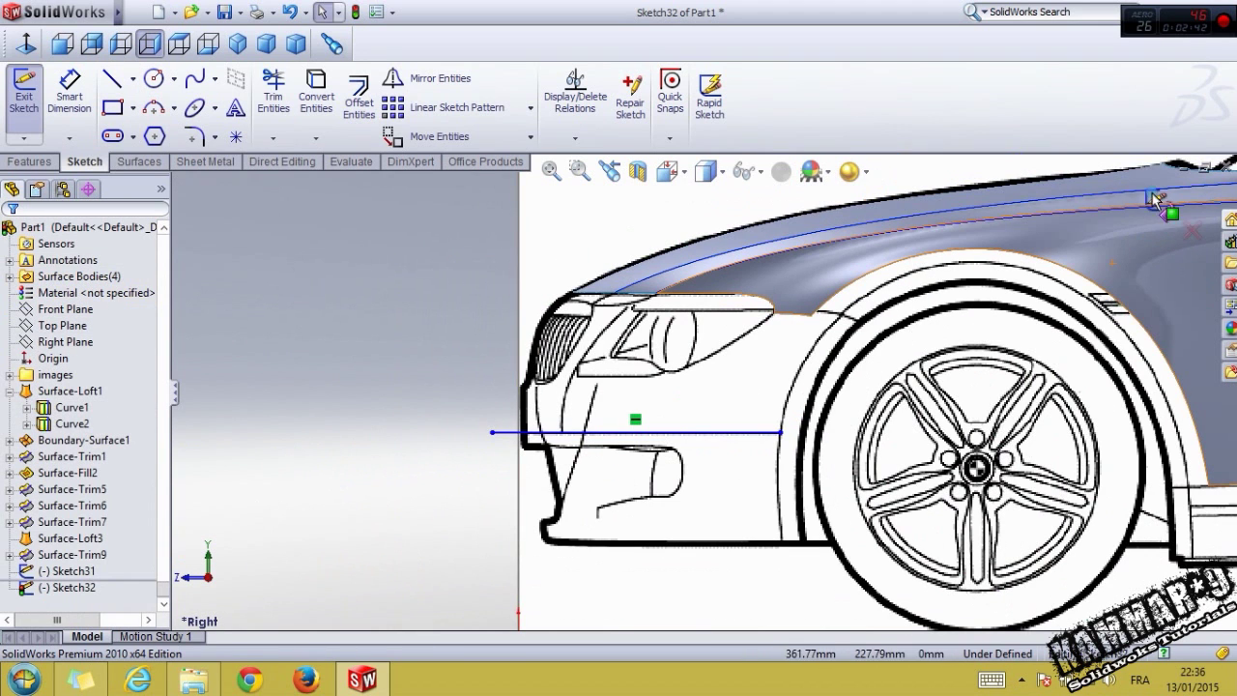
{"action": "left_click", "coordinate": [1205, 166]}
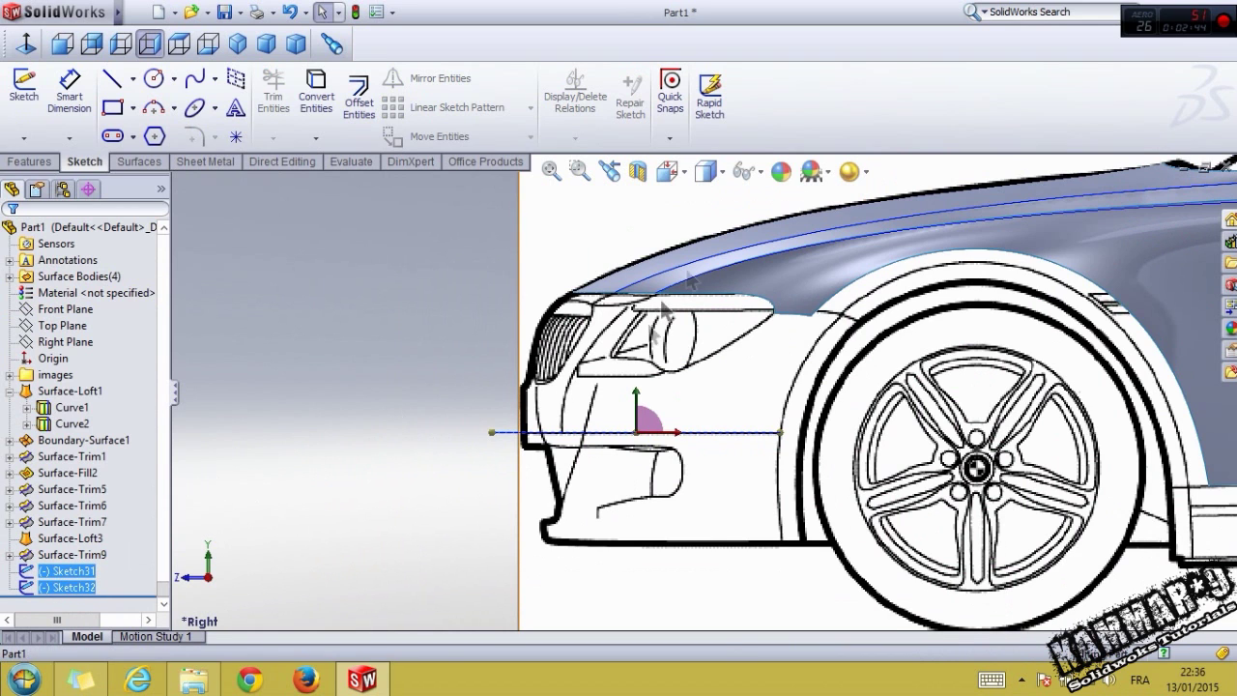
Step: Project Sketch32 onto Sketch31 to create Curve8 along the bumper corner
{"action": "scroll", "coordinate": [447, 121], "scroll_direction": "down", "scroll_amount": 1}
{"action": "left_click", "coordinate": [917, 92]}
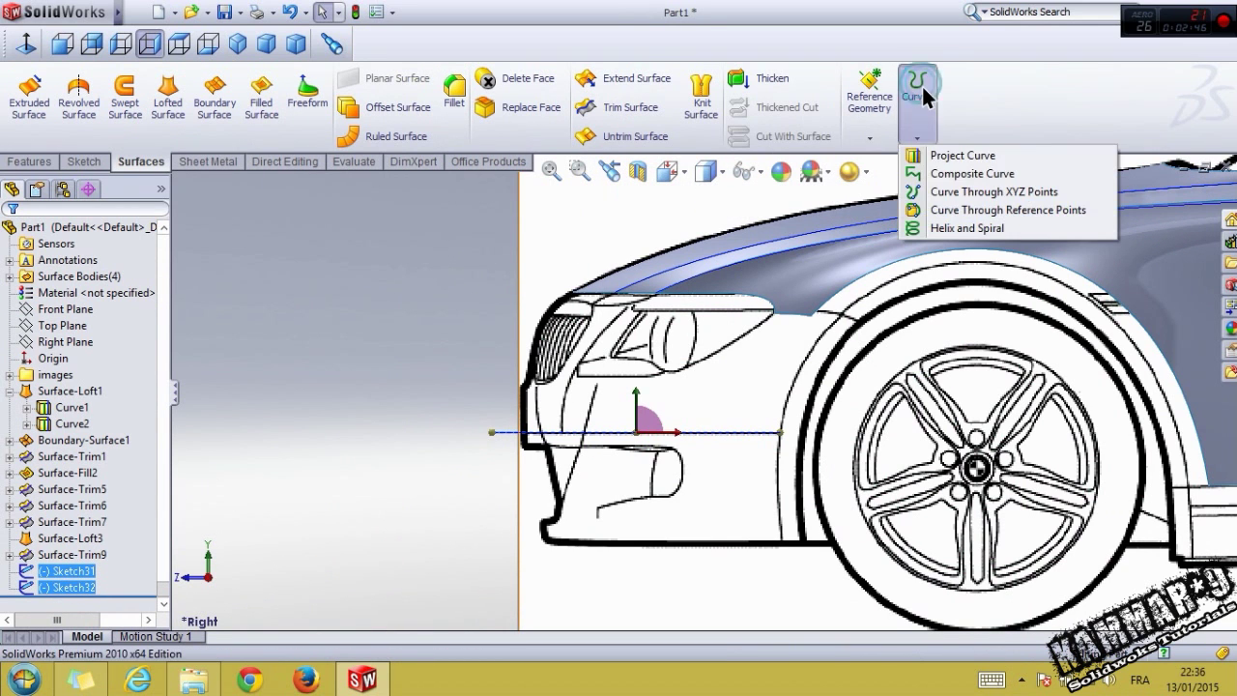
{"action": "left_click", "coordinate": [949, 154]}
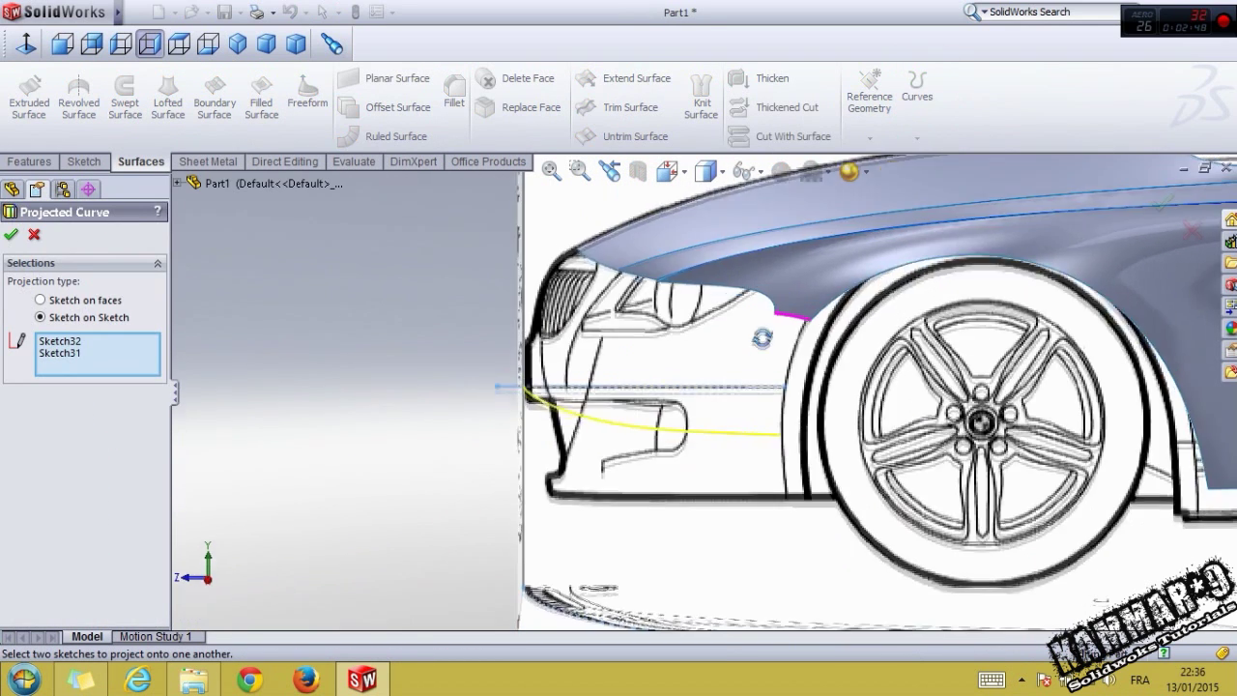
{"action": "left_click", "coordinate": [12, 235]}
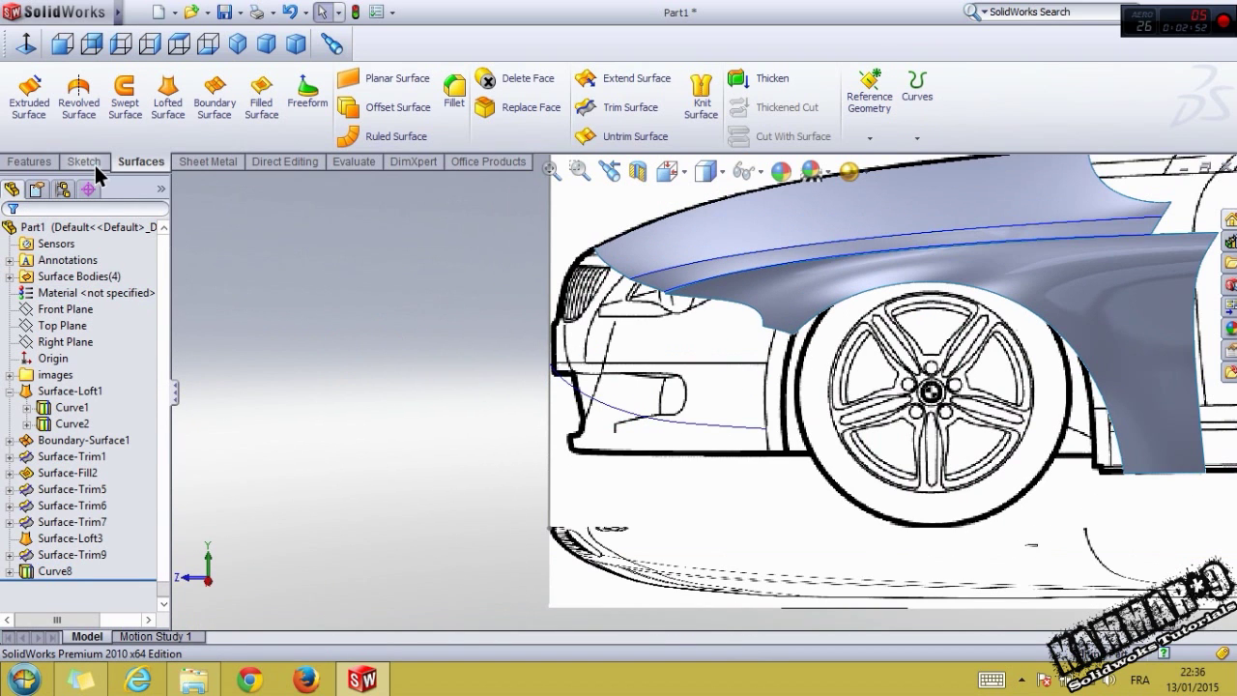
{"action": "left_click", "coordinate": [94, 162]}
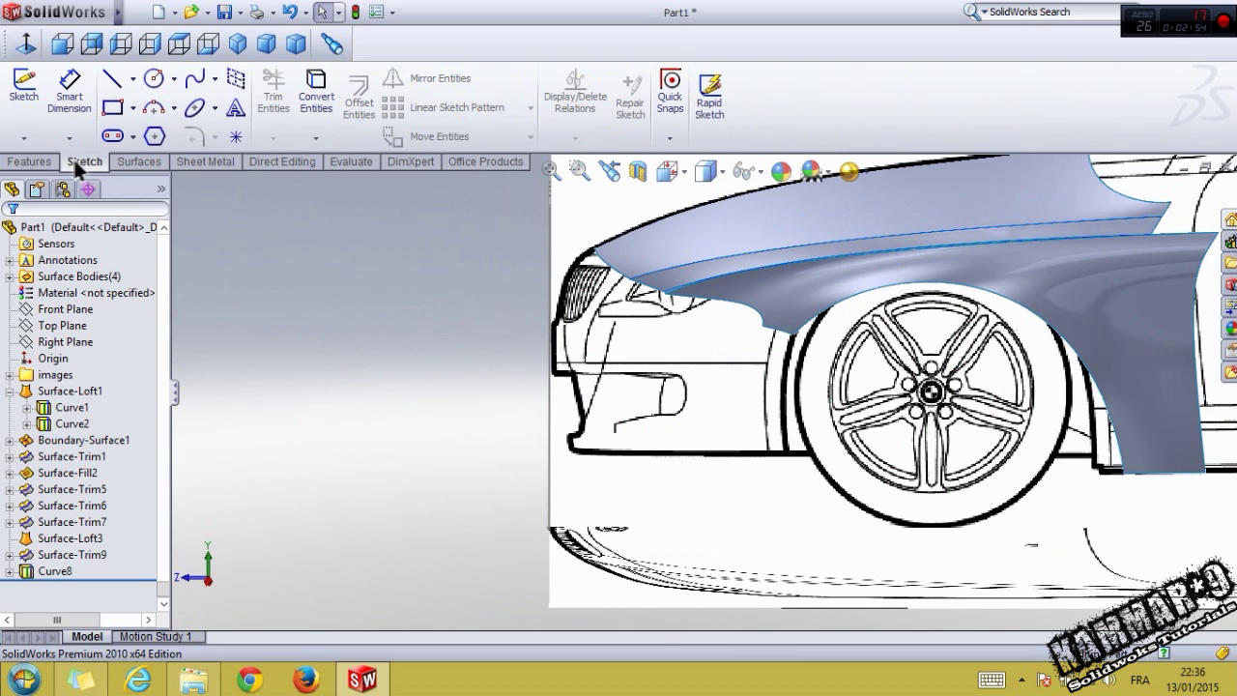
Step: In a new 3D sketch, draw a spline from the bumper to the fender tip, tangent to the fender edge
{"action": "left_click", "coordinate": [24, 137]}
{"action": "left_click", "coordinate": [49, 171]}
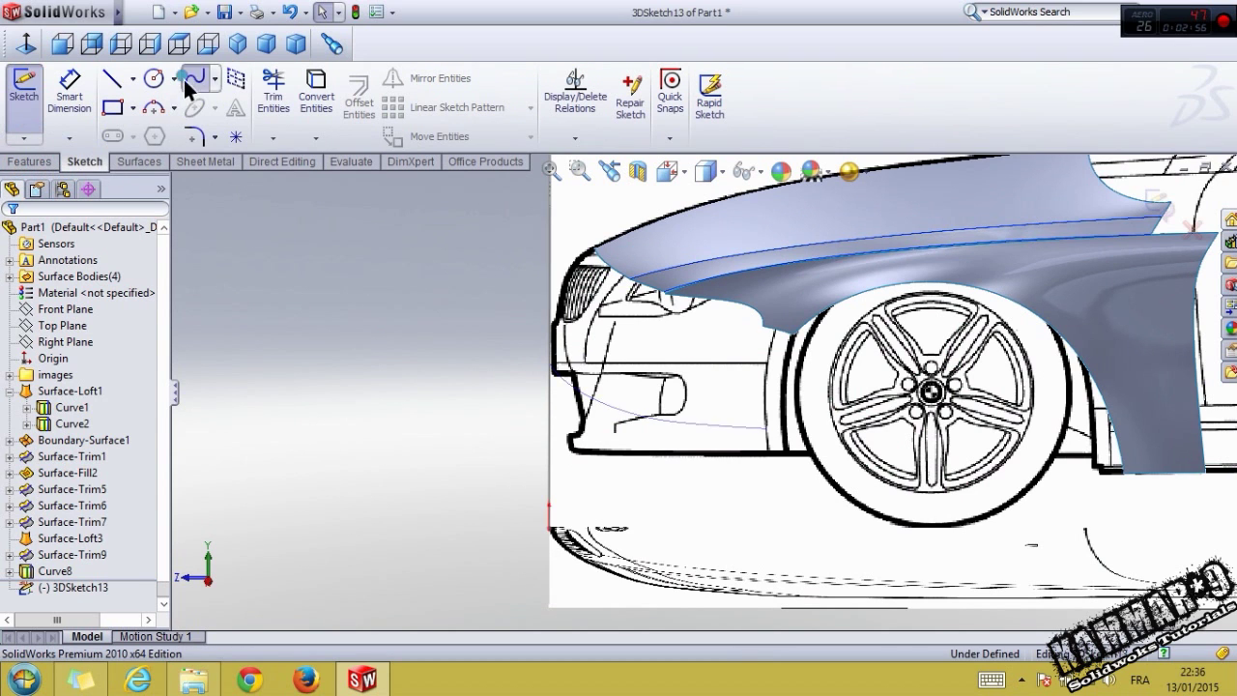
{"action": "left_click", "coordinate": [193, 79]}
{"action": "scroll", "coordinate": [584, 401], "scroll_direction": "down", "scroll_amount": 2}
{"action": "left_click", "coordinate": [567, 378]}
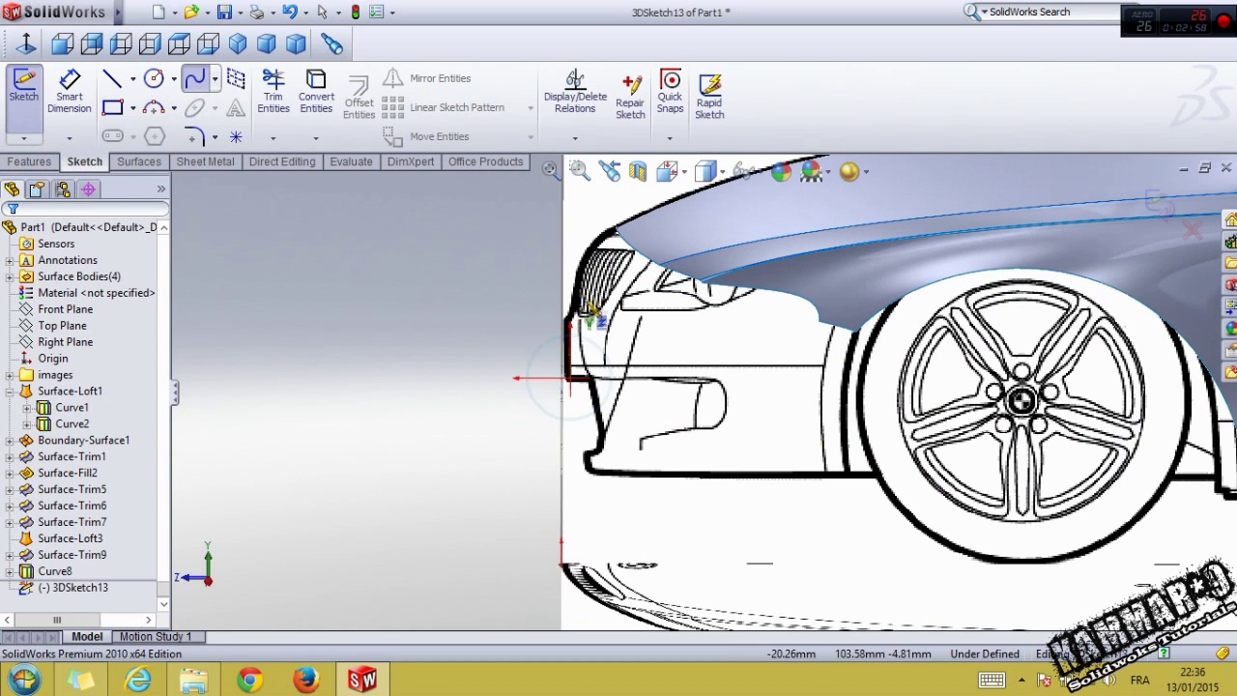
{"action": "left_click", "coordinate": [614, 233]}
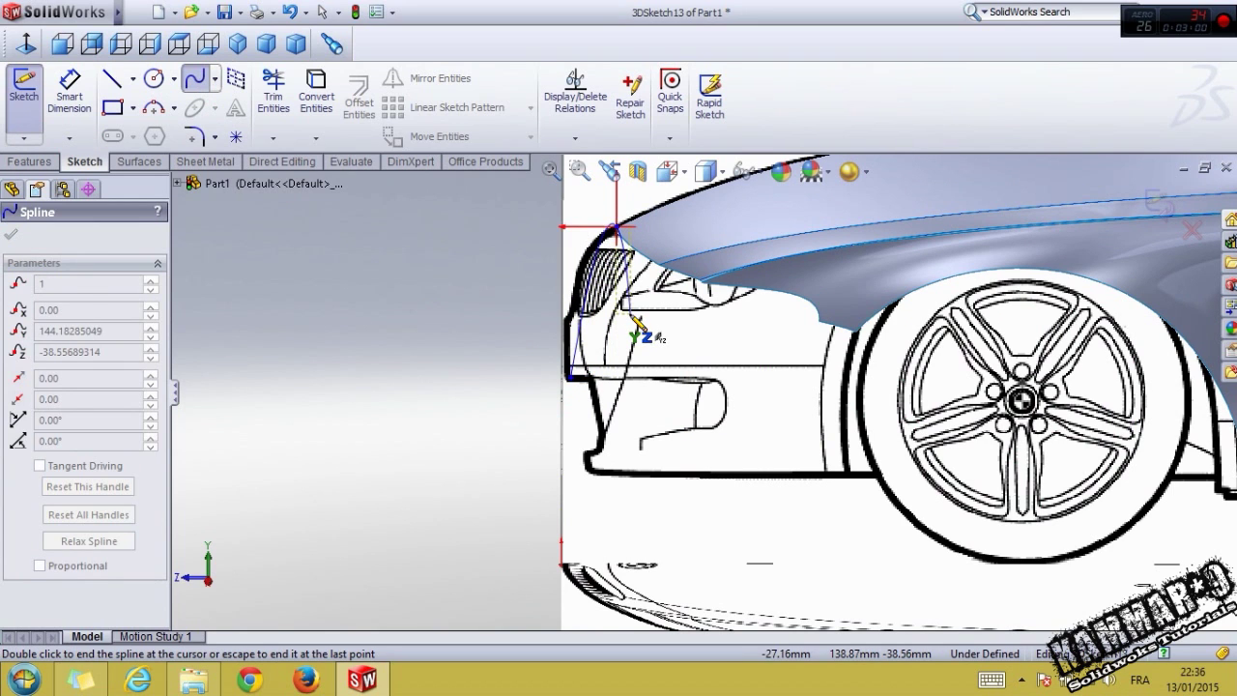
{"action": "double_click", "coordinate": [615, 234]}
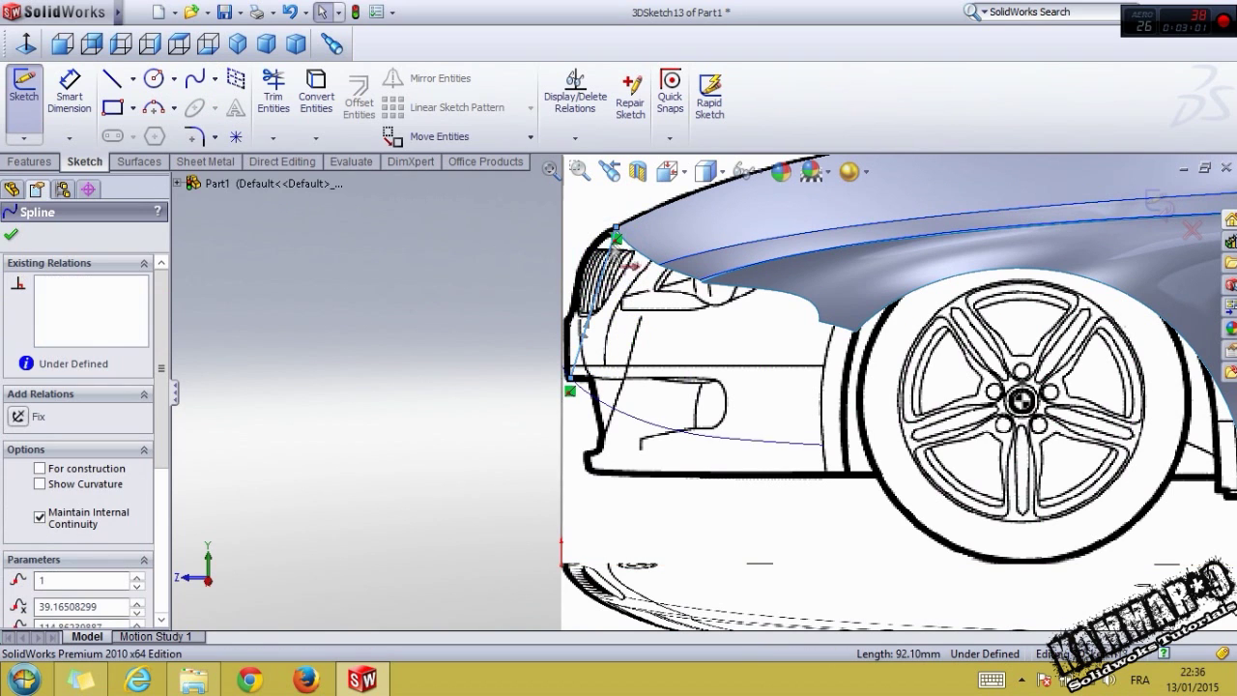
{"action": "left_click", "coordinate": [642, 224], "text": "ctrl"}
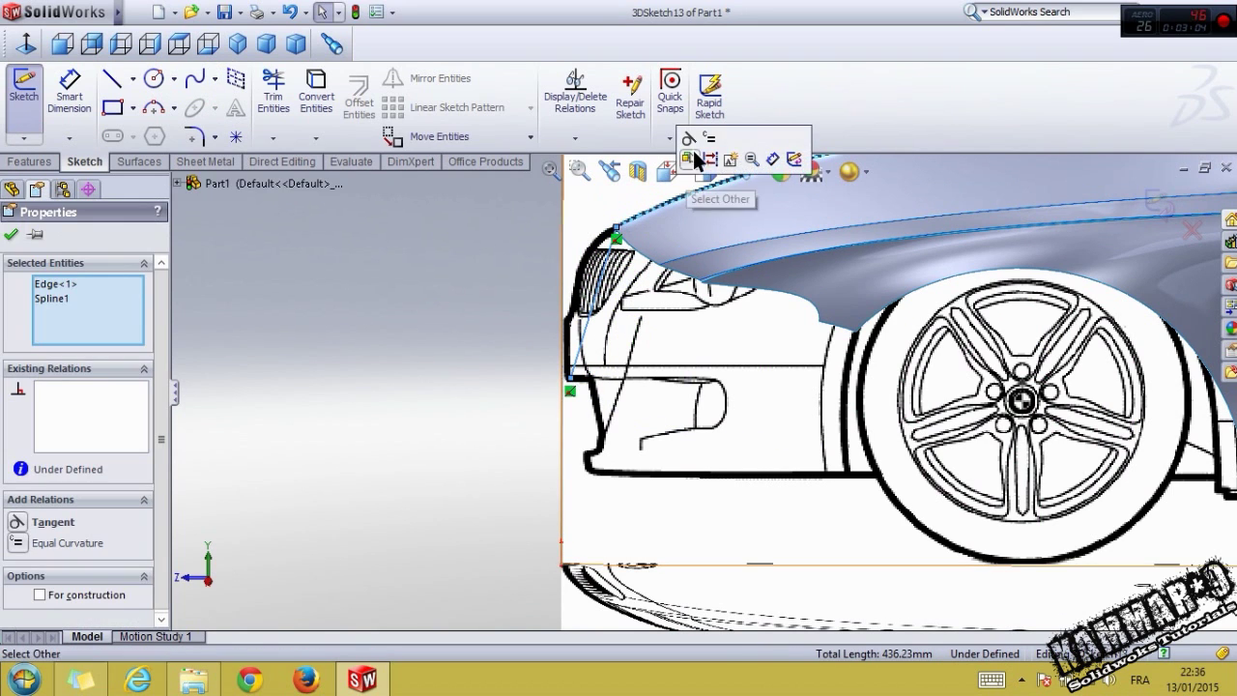
{"action": "left_click", "coordinate": [698, 141]}
Step: Attach the spline's lower end to the bumper curve, lengthen its top tangent, and close the 3D sketch
{"action": "left_click", "coordinate": [152, 50]}
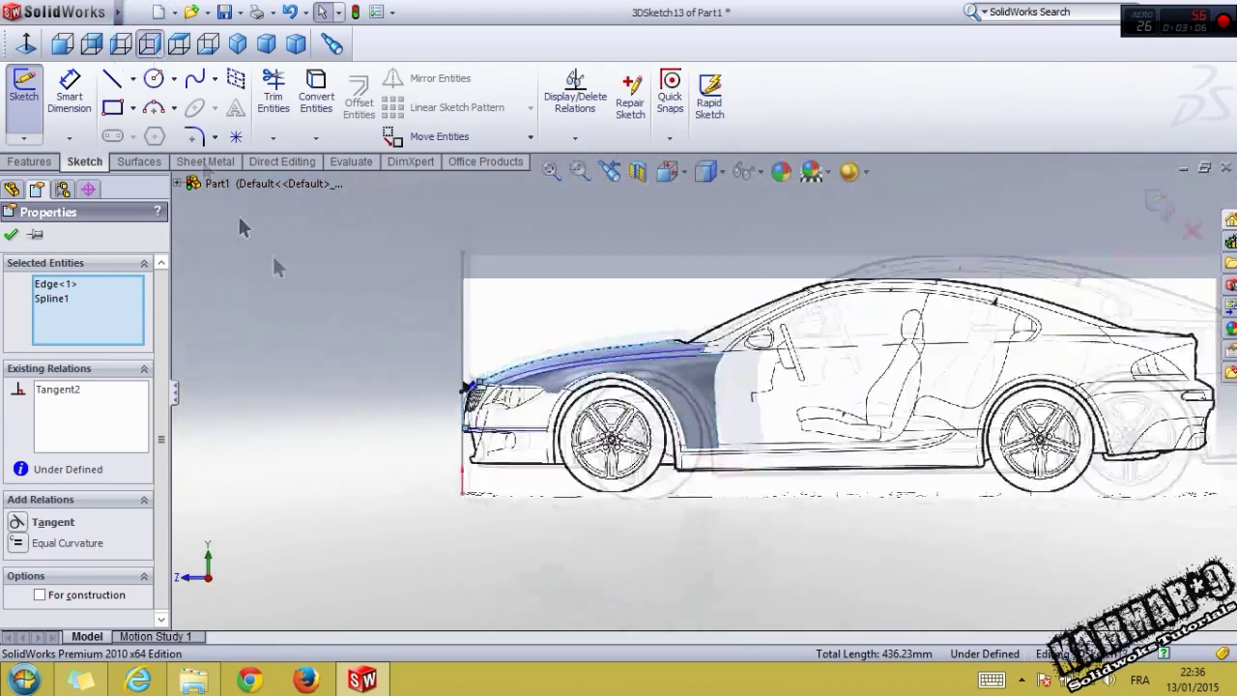
{"action": "scroll", "coordinate": [469, 413], "scroll_direction": "down", "scroll_amount": 3}
{"action": "scroll", "coordinate": [538, 400], "scroll_direction": "down", "scroll_amount": 3}
{"action": "scroll", "coordinate": [543, 446], "scroll_direction": "down", "scroll_amount": 3}
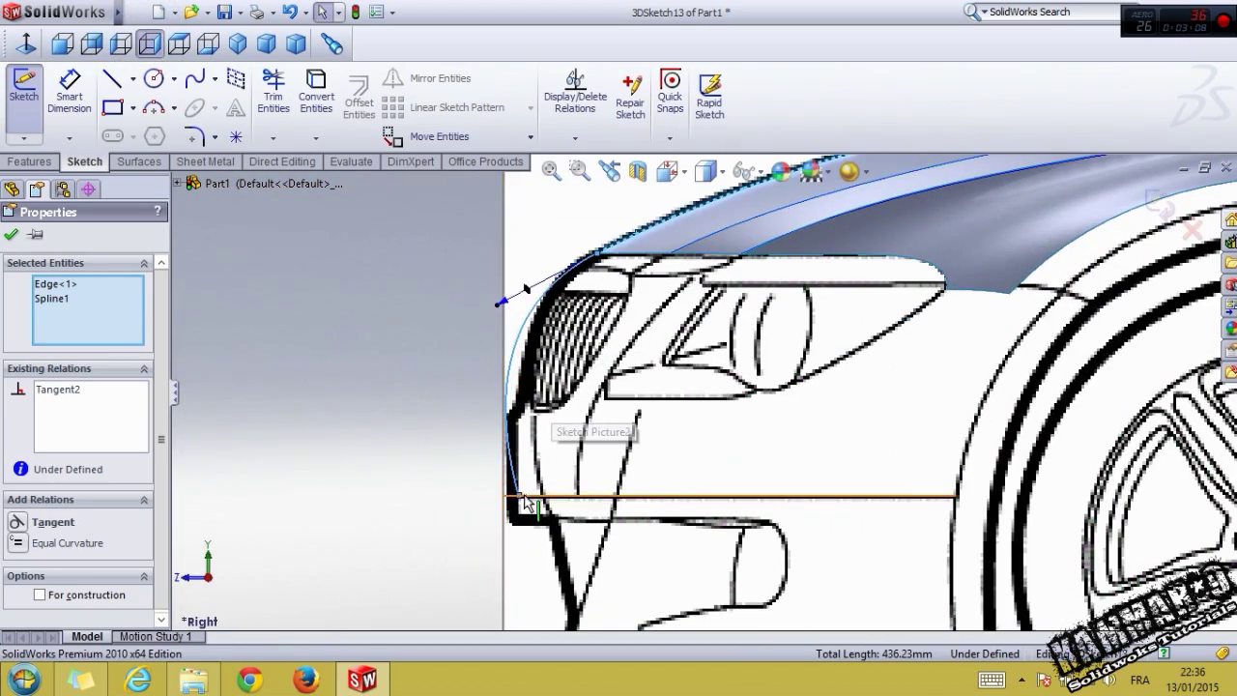
{"action": "middle_click_drag", "start_coordinate": [519, 503], "coordinate": [515, 403]}
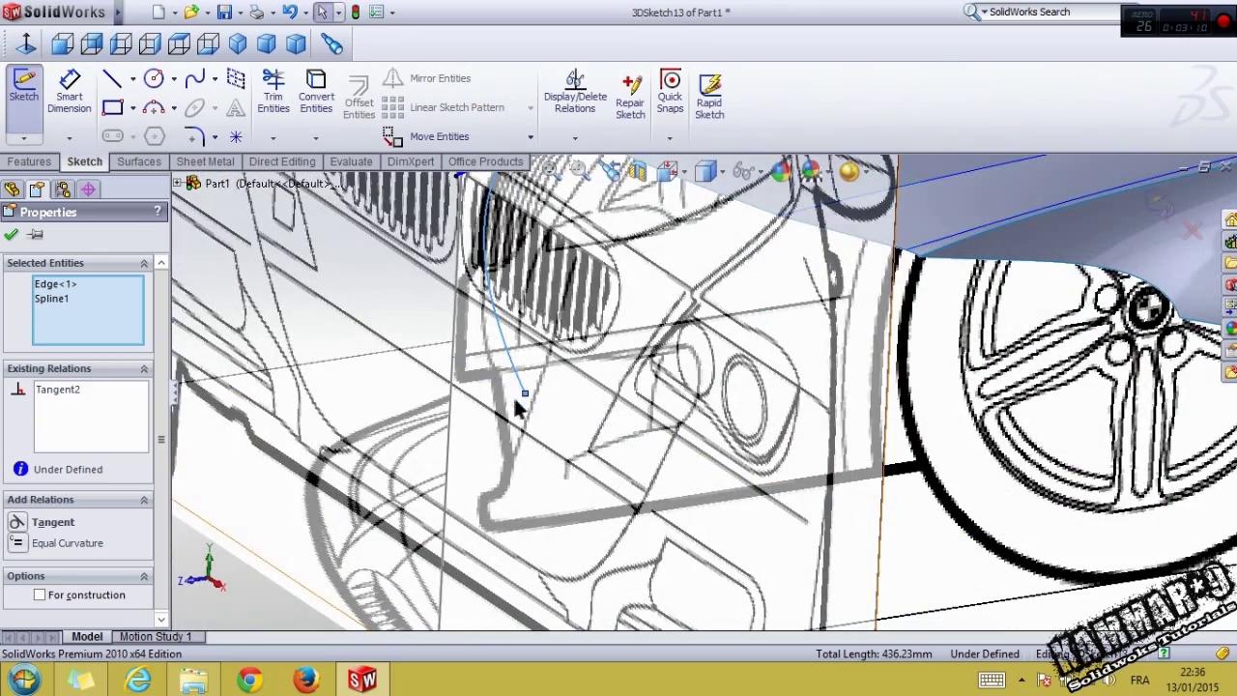
{"action": "left_click_drag", "start_coordinate": [526, 396], "coordinate": [452, 356]}
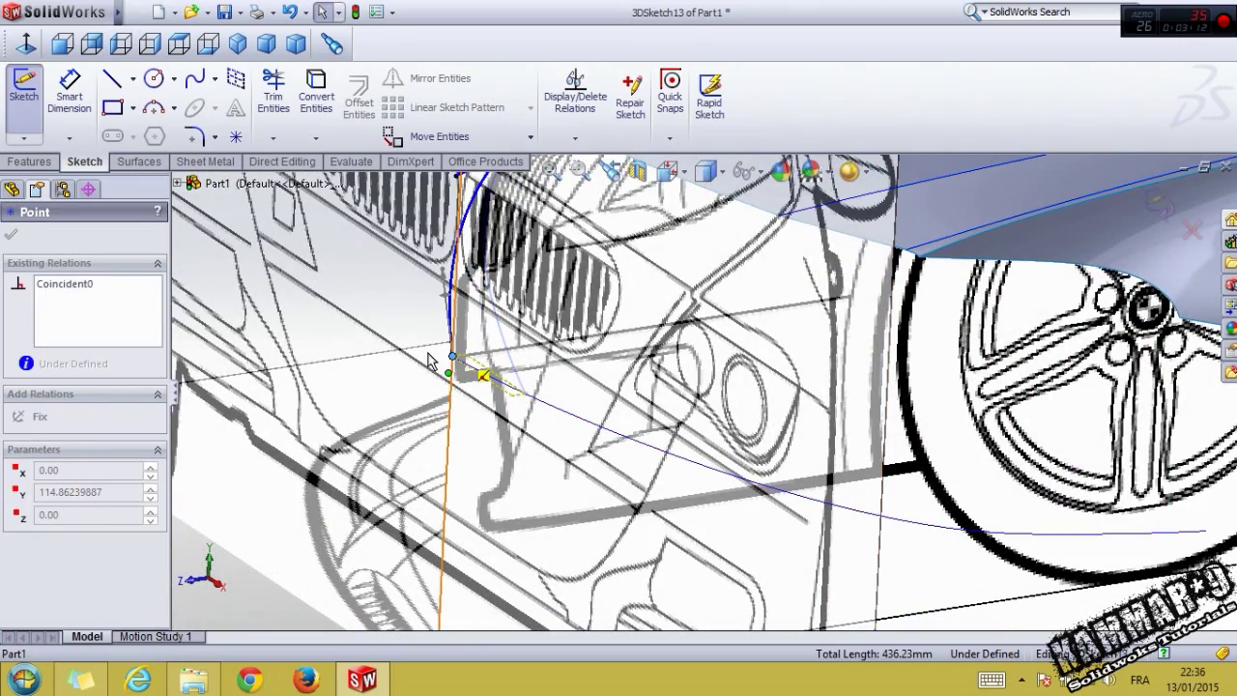
{"action": "left_click", "coordinate": [151, 45]}
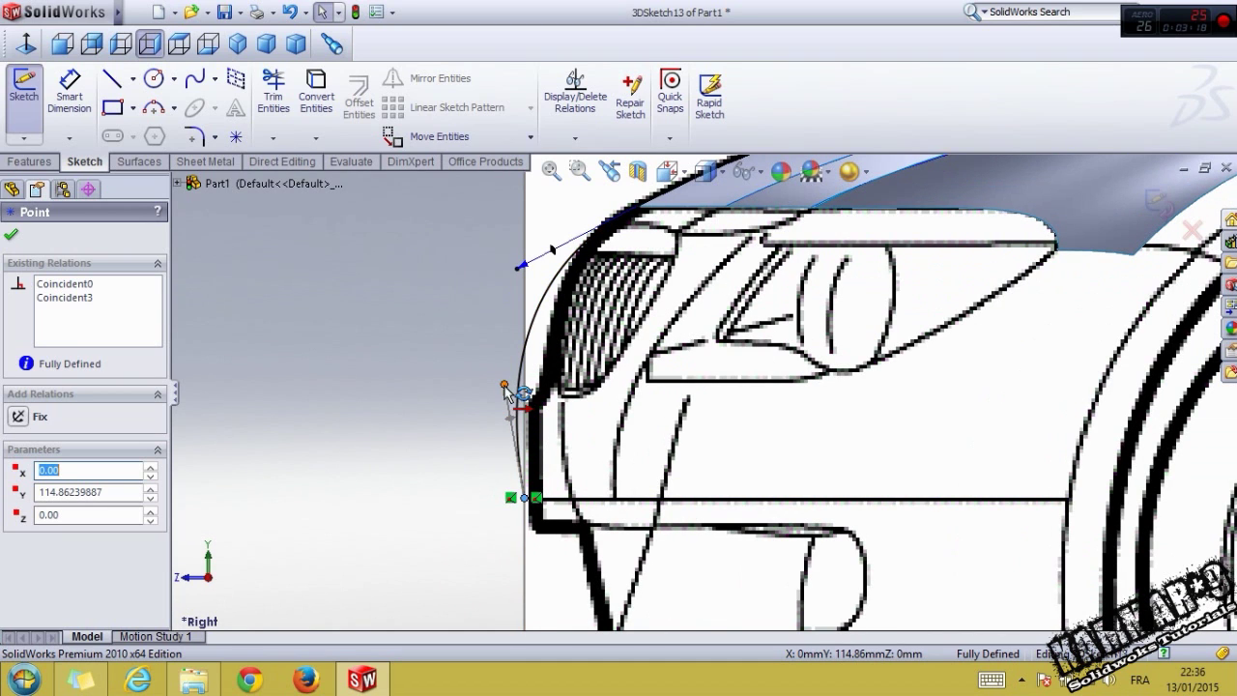
{"action": "left_click_drag", "start_coordinate": [507, 391], "coordinate": [513, 376]}
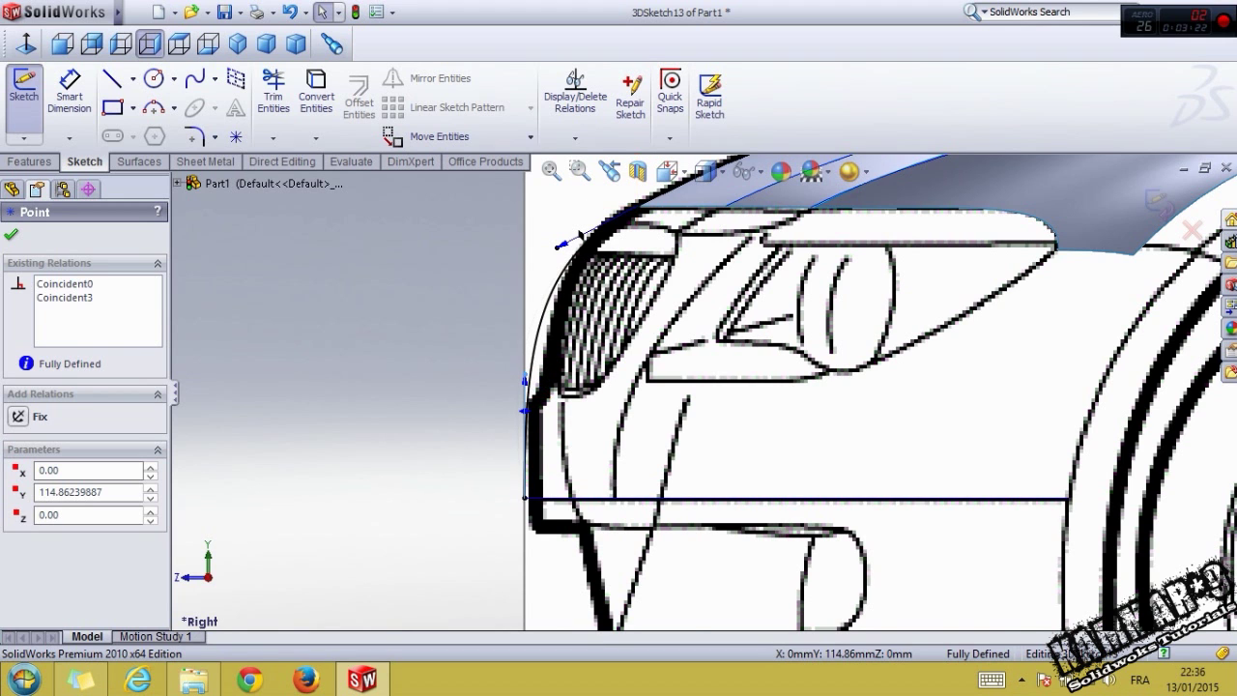
{"action": "left_click", "coordinate": [528, 444]}
{"action": "scroll", "coordinate": [463, 442], "scroll_direction": "down", "scroll_amount": 5}
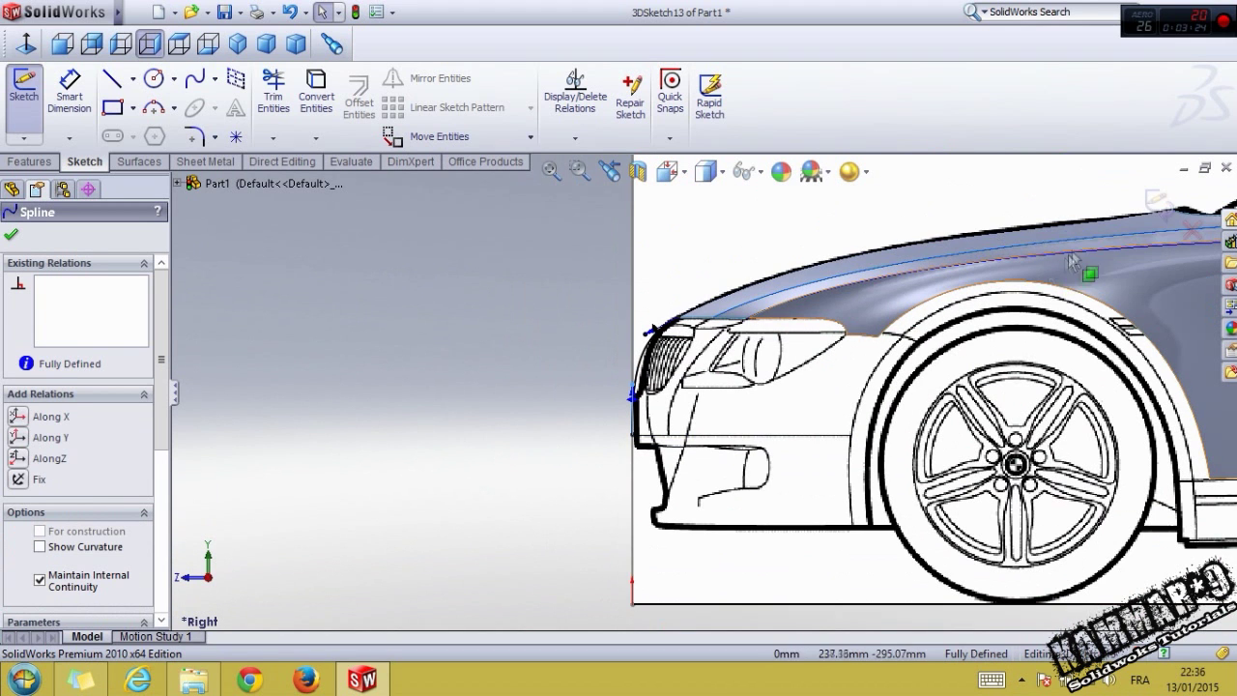
{"action": "left_click", "coordinate": [1154, 201]}
{"action": "scroll", "coordinate": [723, 315], "scroll_direction": "down", "scroll_amount": 3}
{"action": "middle_click_drag", "start_coordinate": [723, 315], "coordinate": [510, 381]}
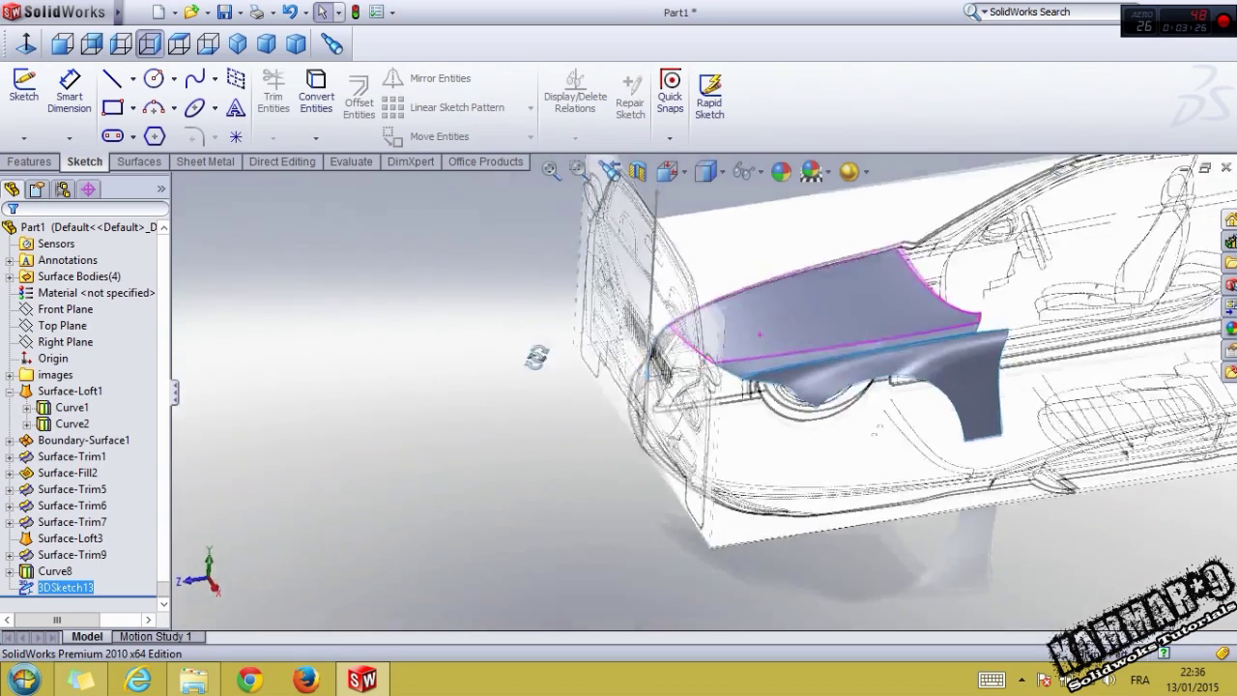
{"action": "middle_click_drag", "start_coordinate": [677, 472], "coordinate": [290, 285]}
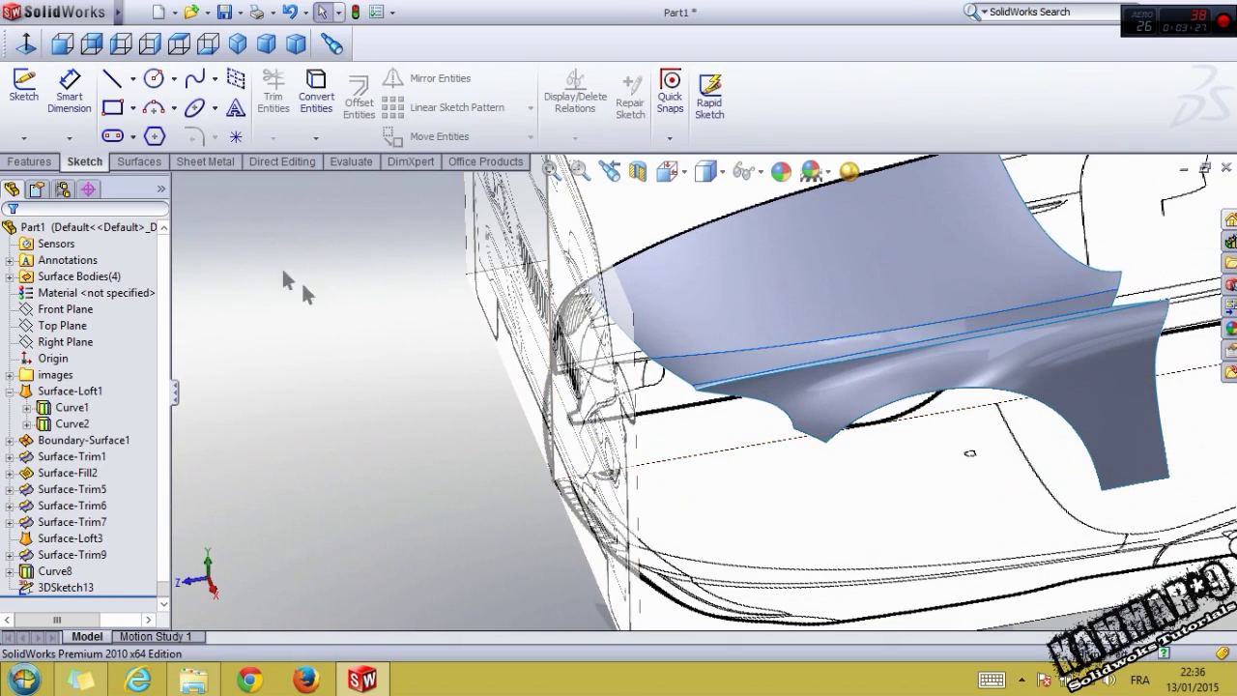
Step: Start 3DSketch14 and draw a spline from the fender's front edge down to the bumper's lower edge
{"action": "left_click", "coordinate": [45, 157]}
{"action": "left_click", "coordinate": [84, 161]}
{"action": "left_click", "coordinate": [23, 137]}
{"action": "left_click", "coordinate": [58, 173]}
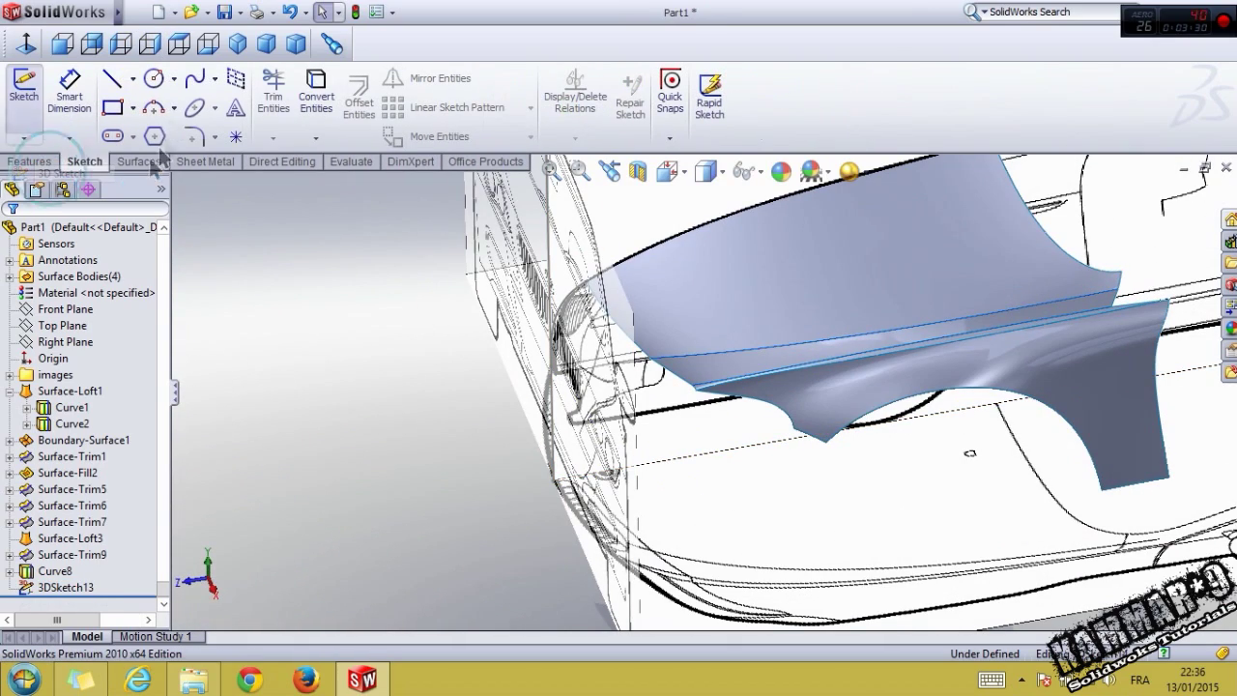
{"action": "left_click", "coordinate": [194, 78]}
{"action": "scroll", "coordinate": [691, 425], "scroll_direction": "down", "scroll_amount": 3}
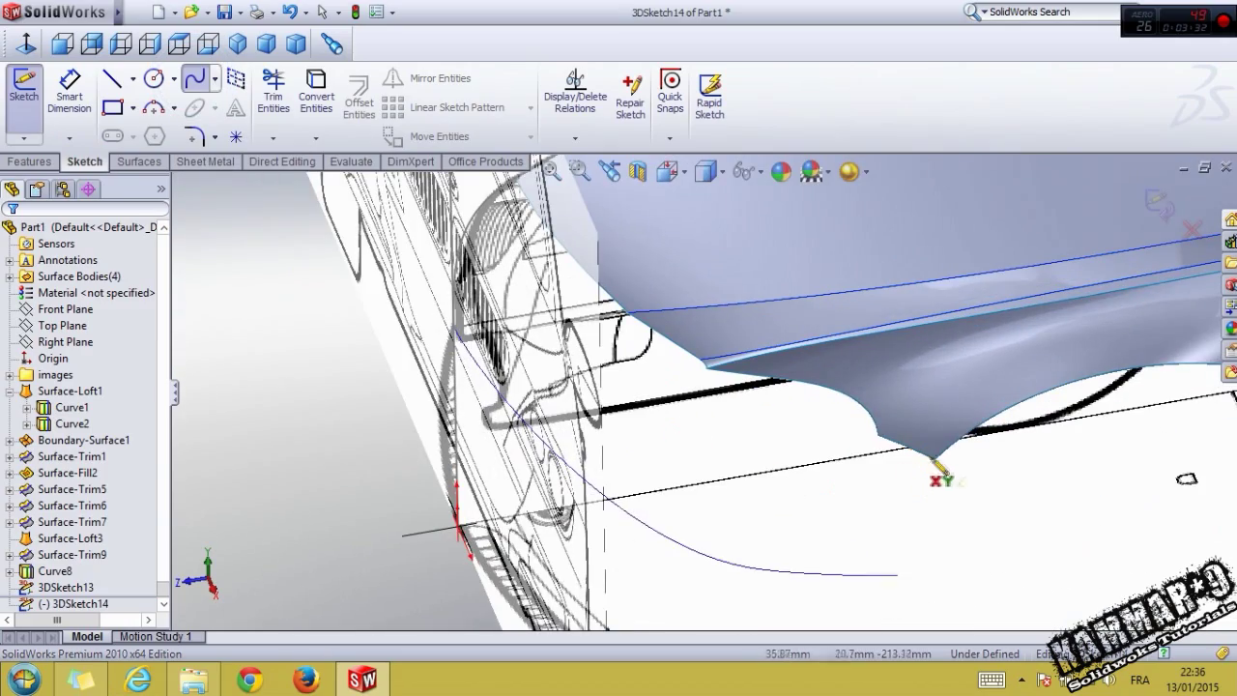
{"action": "left_click", "coordinate": [915, 501]}
{"action": "scroll", "coordinate": [915, 502], "scroll_direction": "up", "scroll_amount": 5}
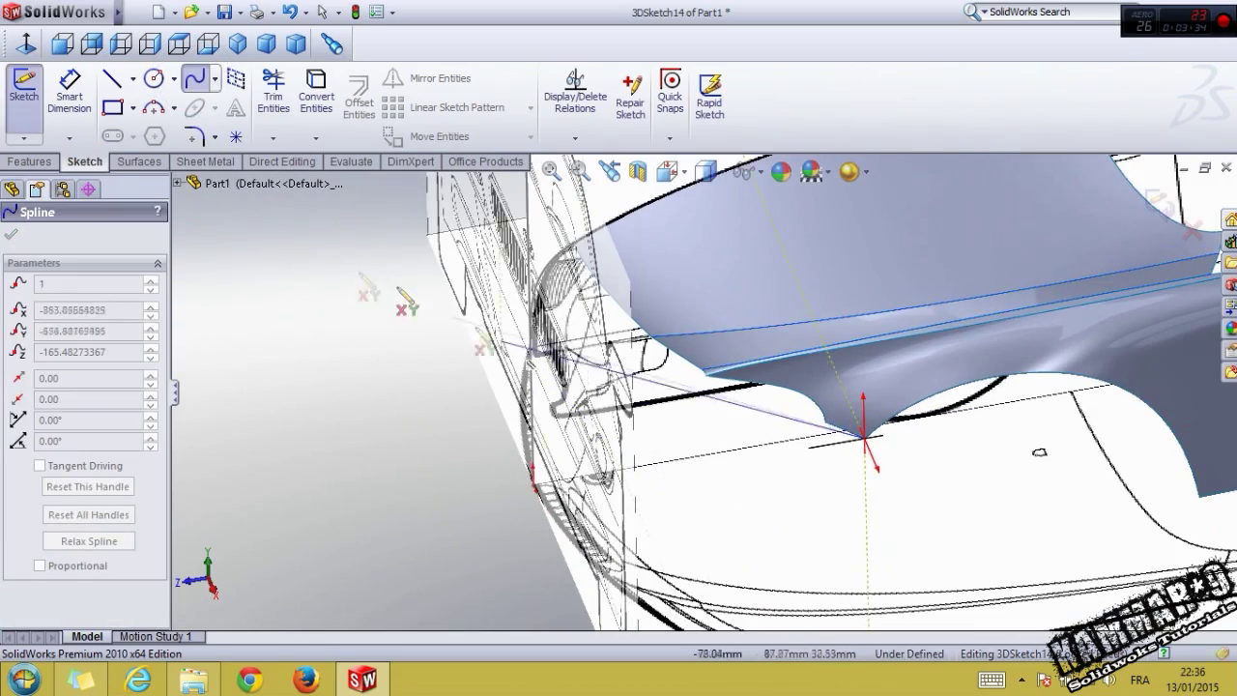
{"action": "scroll", "coordinate": [406, 310], "scroll_direction": "down", "scroll_amount": 5}
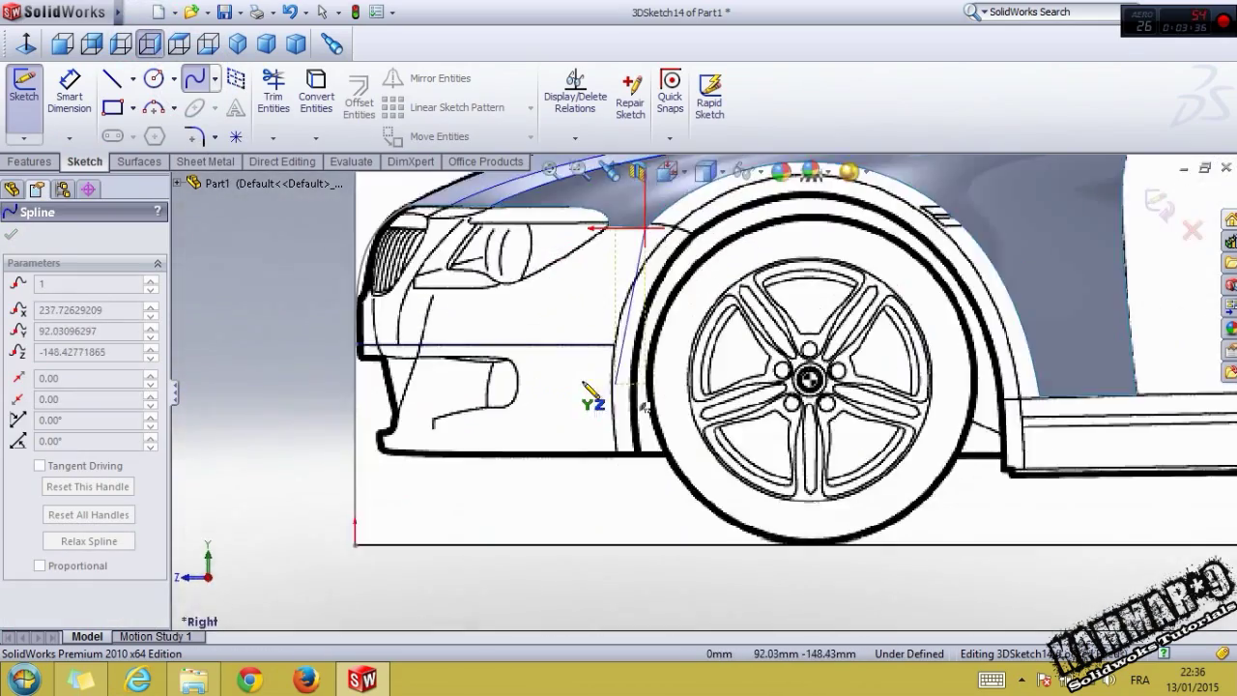
{"action": "double_click", "coordinate": [567, 454]}
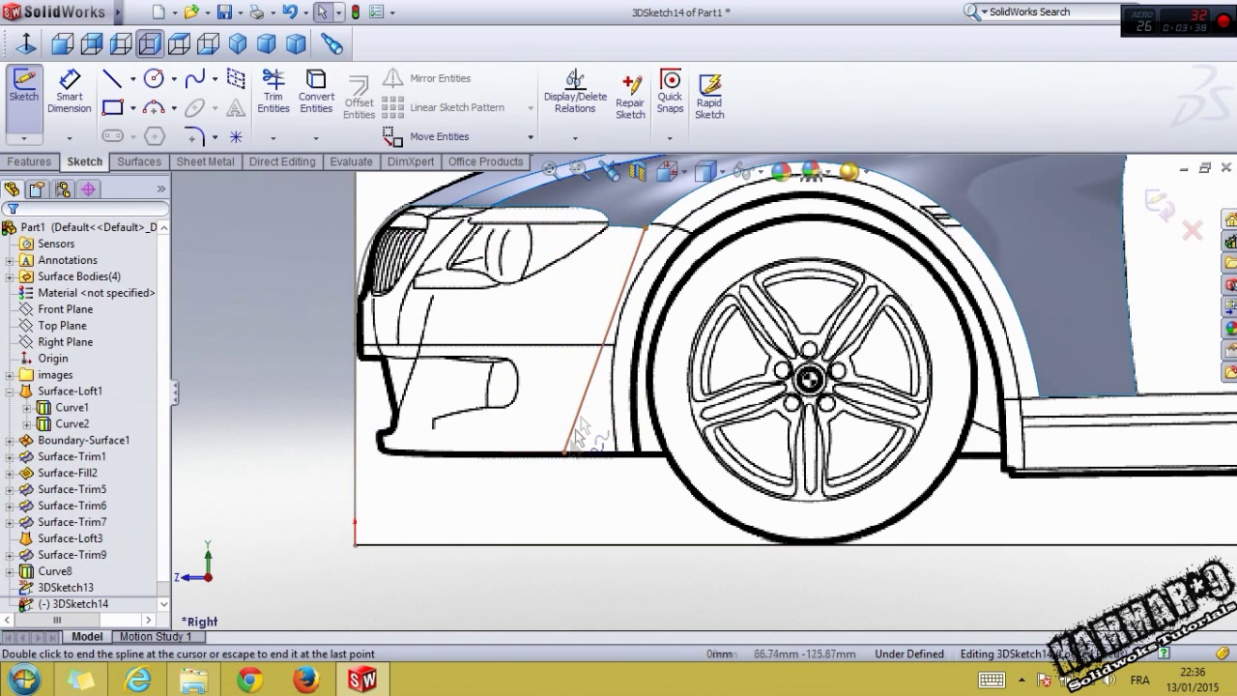
{"action": "scroll", "coordinate": [663, 300], "scroll_direction": "up", "scroll_amount": 2}
Step: Make the spline tangent to the fender edge and move its lower end onto the bumper line
{"action": "left_click", "coordinate": [657, 301]}
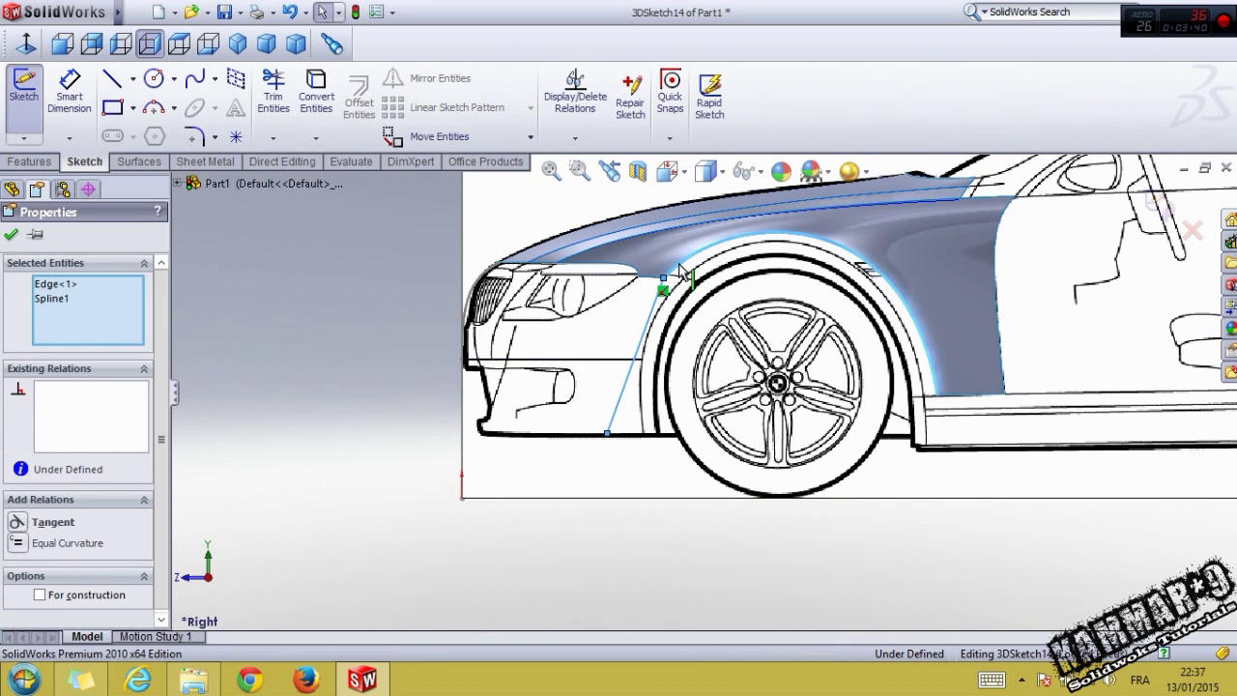
{"action": "left_click", "coordinate": [731, 196]}
{"action": "left_click", "coordinate": [599, 506]}
{"action": "scroll", "coordinate": [604, 367], "scroll_direction": "down", "scroll_amount": 3}
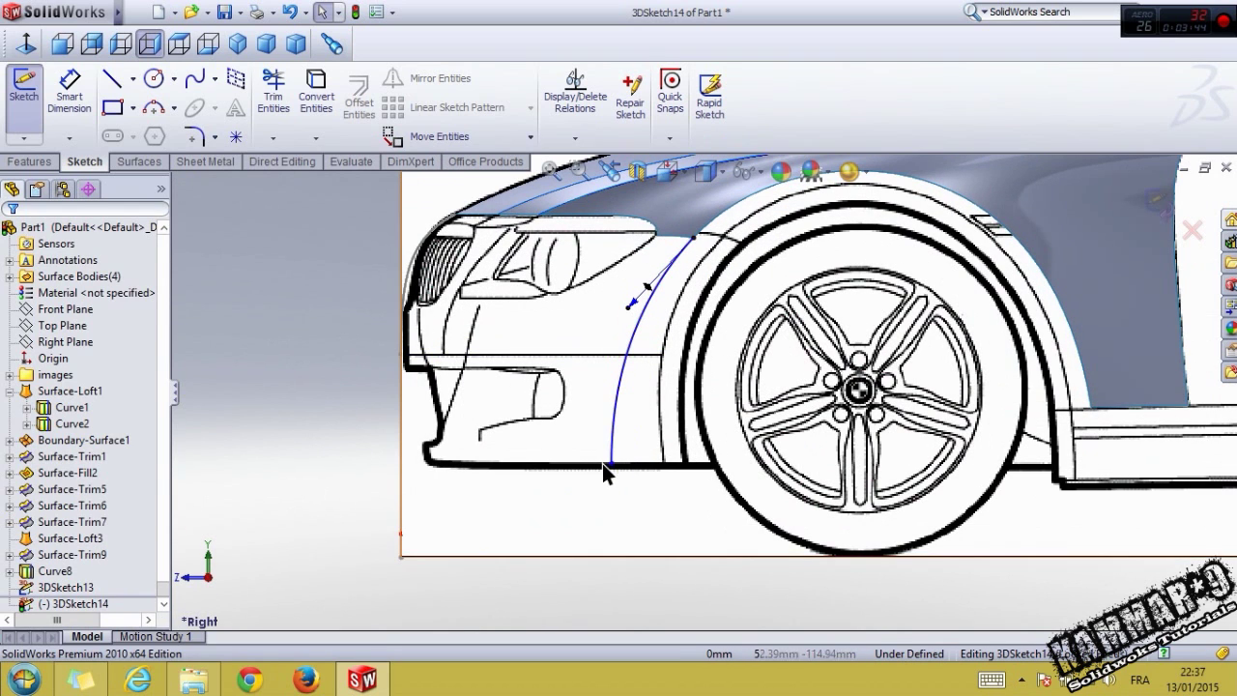
{"action": "left_click_drag", "start_coordinate": [611, 466], "coordinate": [628, 469]}
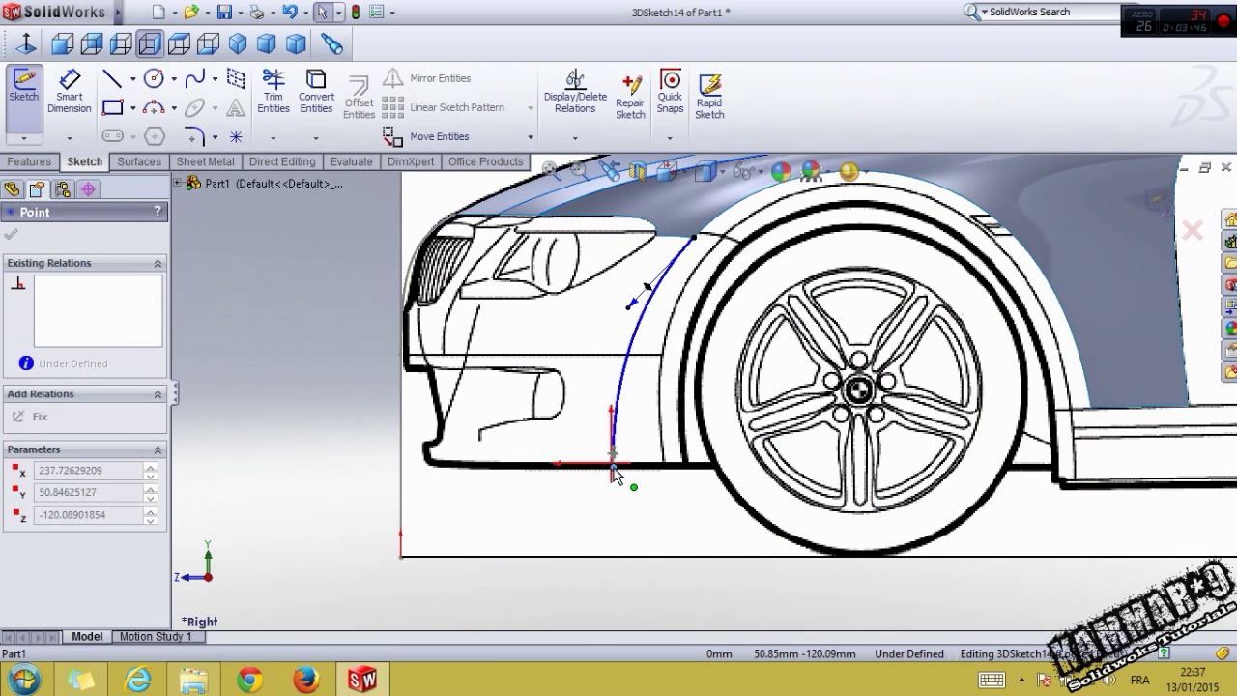
{"action": "middle_click_drag", "start_coordinate": [615, 473], "coordinate": [502, 380]}
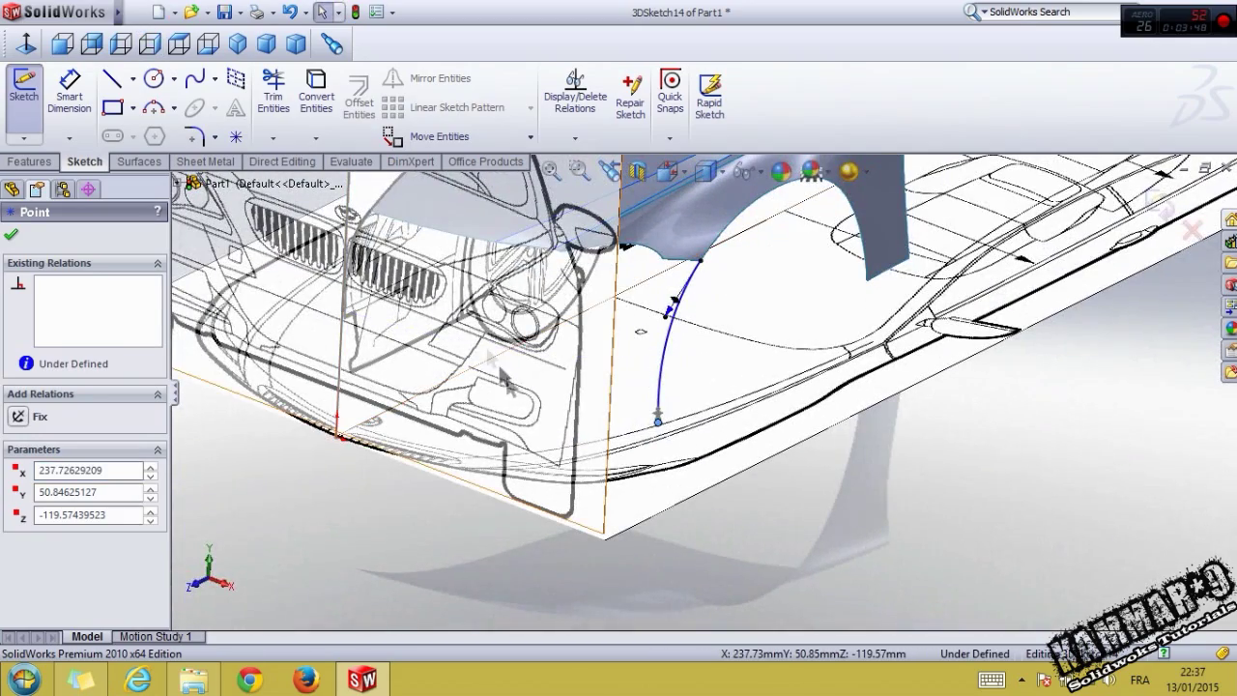
Step: Insert a middle point on the spline and pull it lower to reshape the curve
{"action": "right_click", "coordinate": [663, 350]}
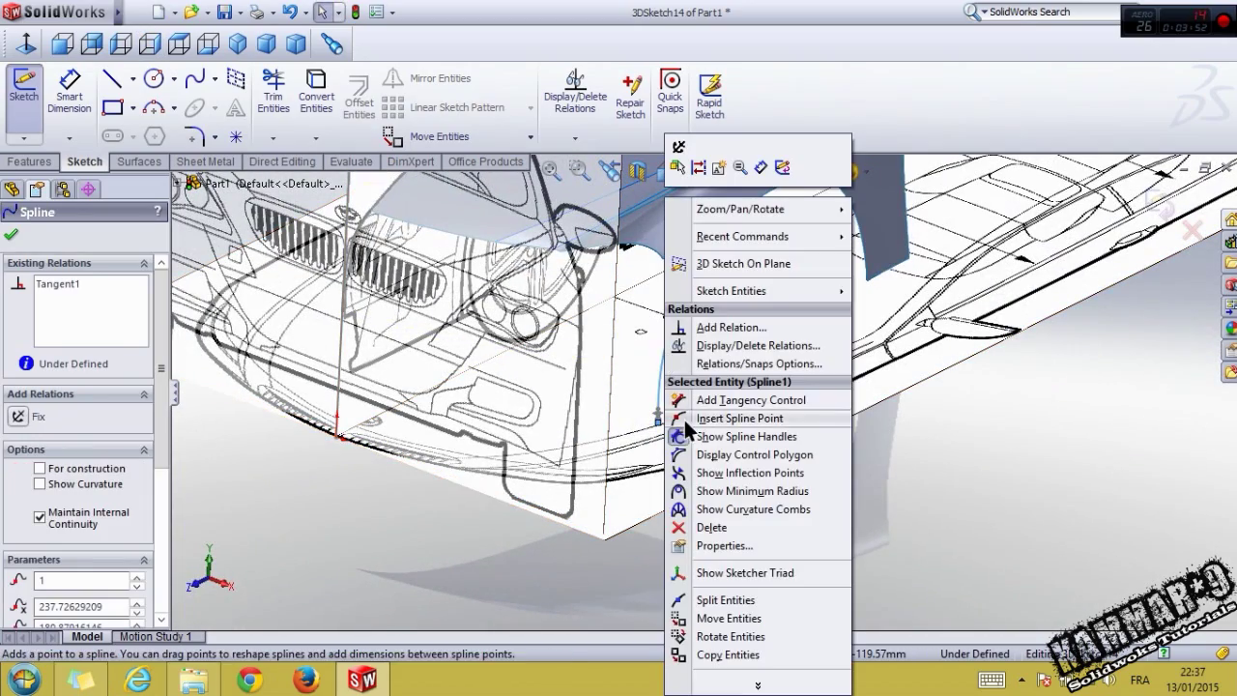
{"action": "left_click", "coordinate": [744, 475]}
{"action": "left_click", "coordinate": [667, 344]}
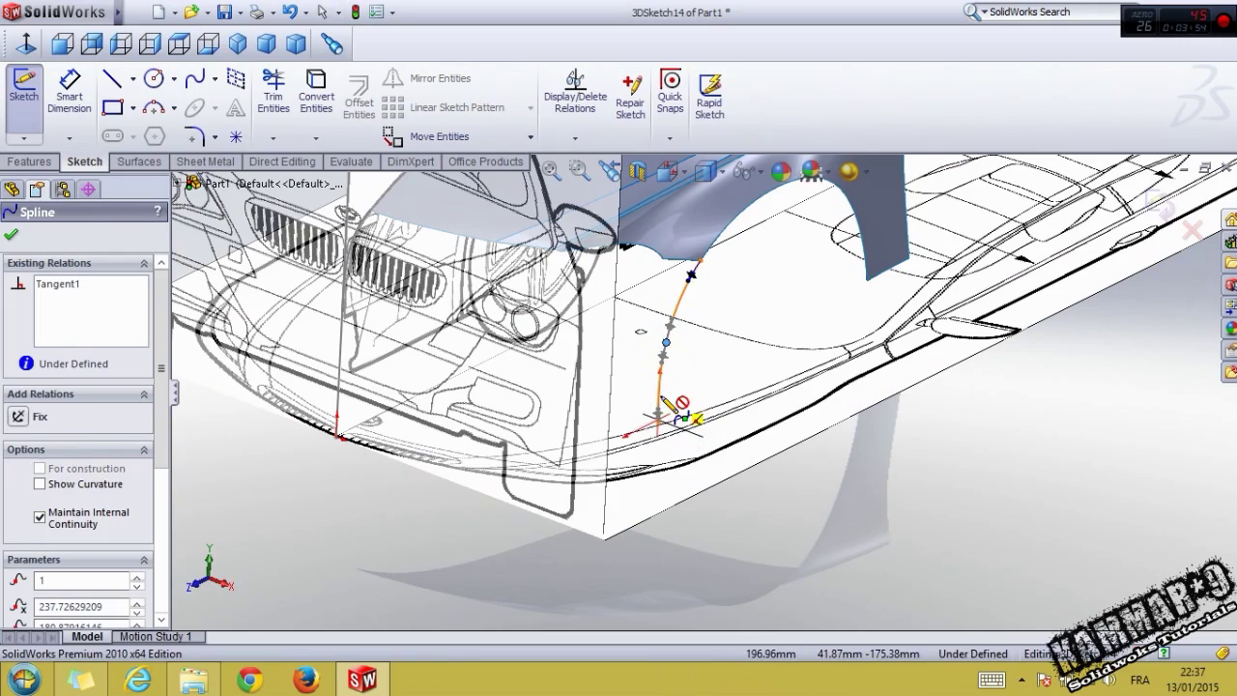
{"action": "key", "text": "Escape"}
{"action": "left_click", "coordinate": [149, 44]}
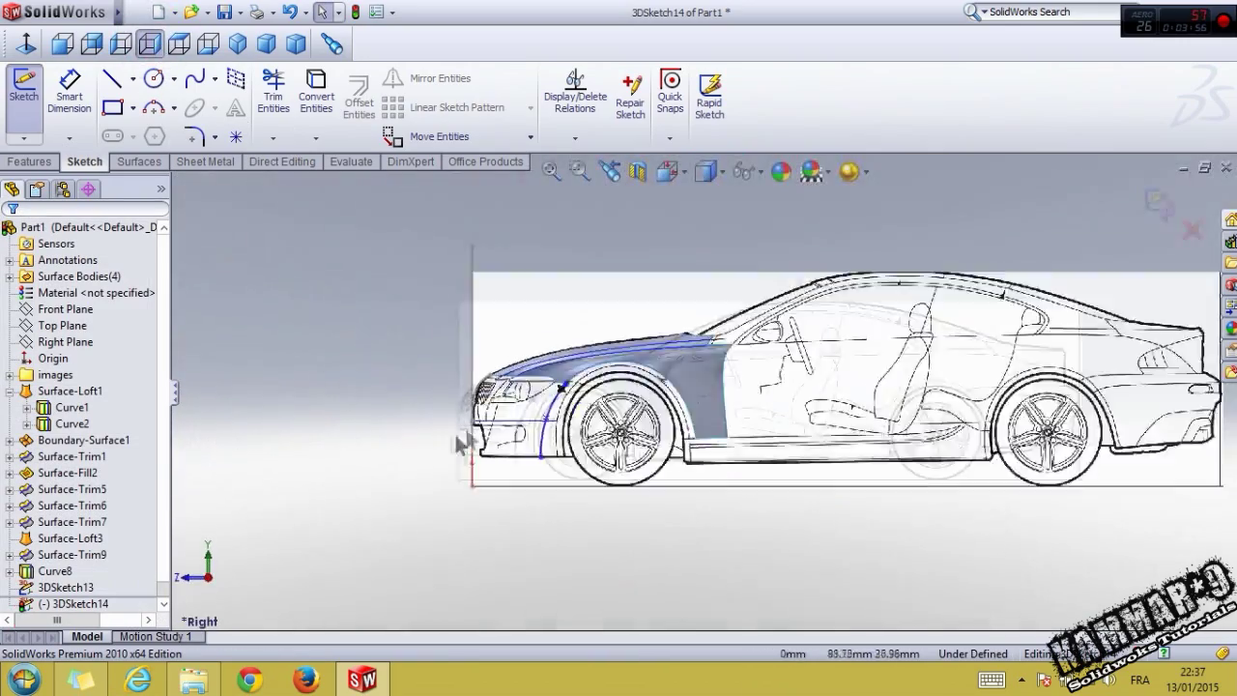
{"action": "scroll", "coordinate": [676, 395], "scroll_direction": "down", "scroll_amount": 2}
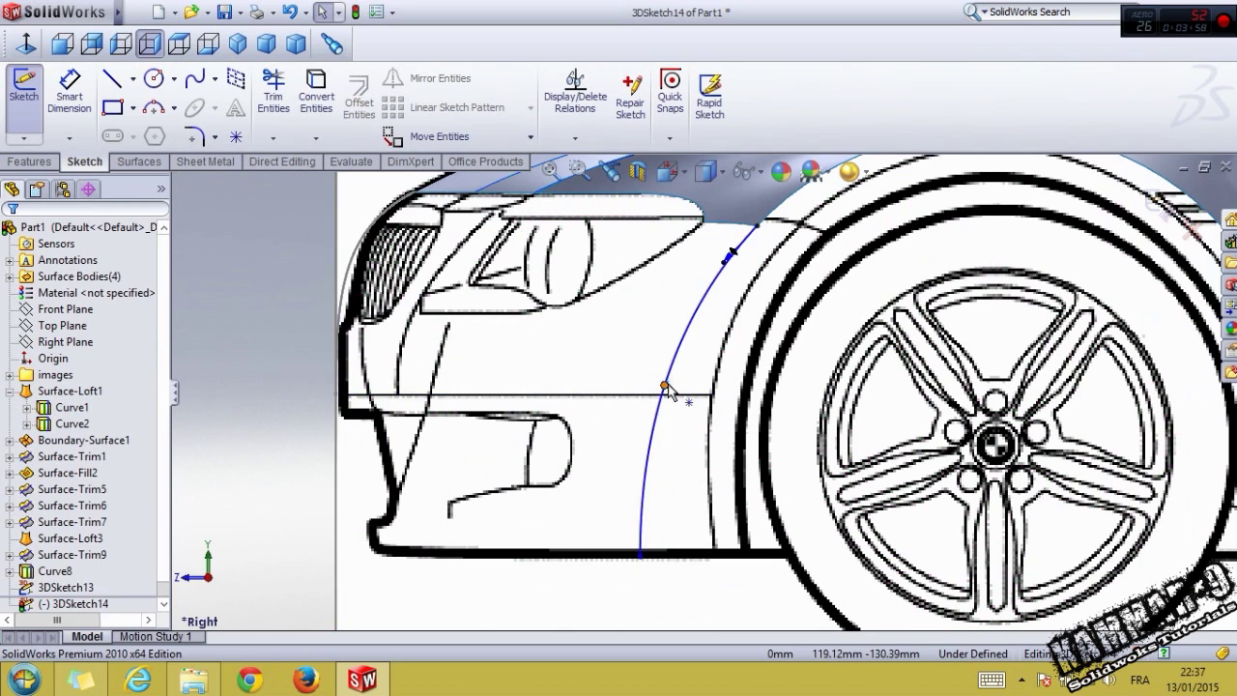
{"action": "left_click", "coordinate": [663, 386]}
{"action": "mouse_move", "coordinate": [656, 404]}
{"action": "left_mouse_down"}
{"action": "mouse_move", "coordinate": [661, 414]}
{"action": "mouse_move", "coordinate": [658, 379]}
{"action": "left_mouse_up"}
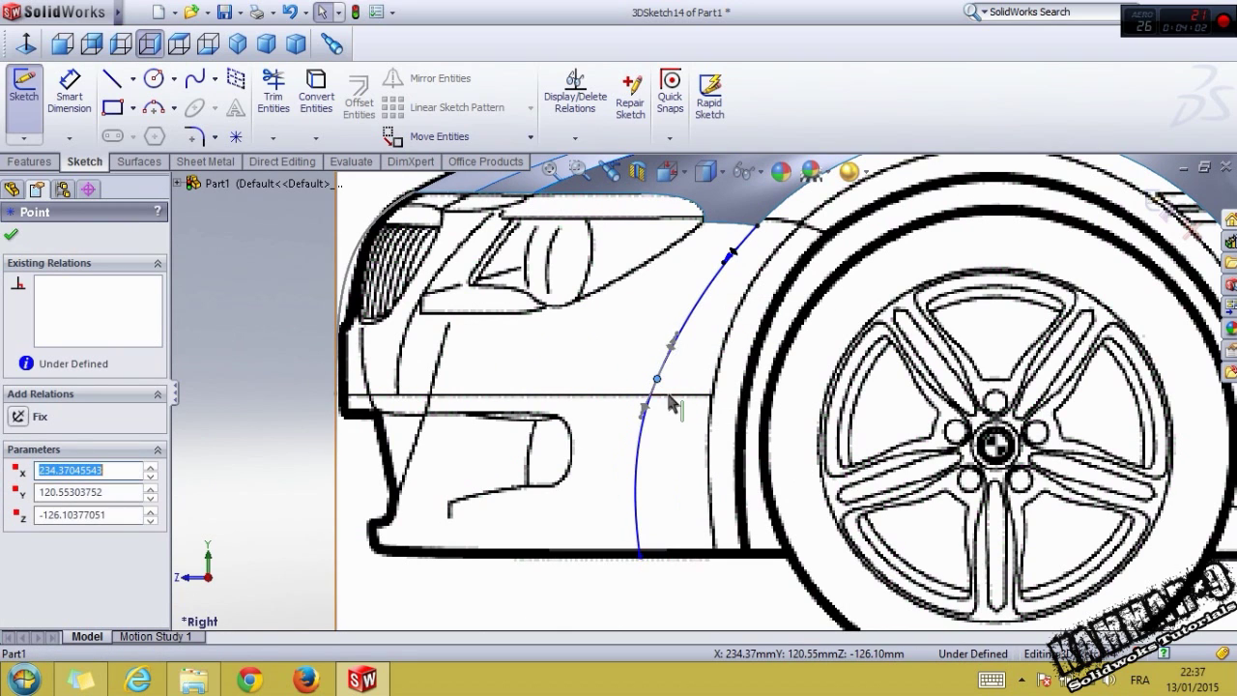
Step: Make the spline's middle point coincident with the bumper's lower curve
{"action": "left_click", "coordinate": [659, 387]}
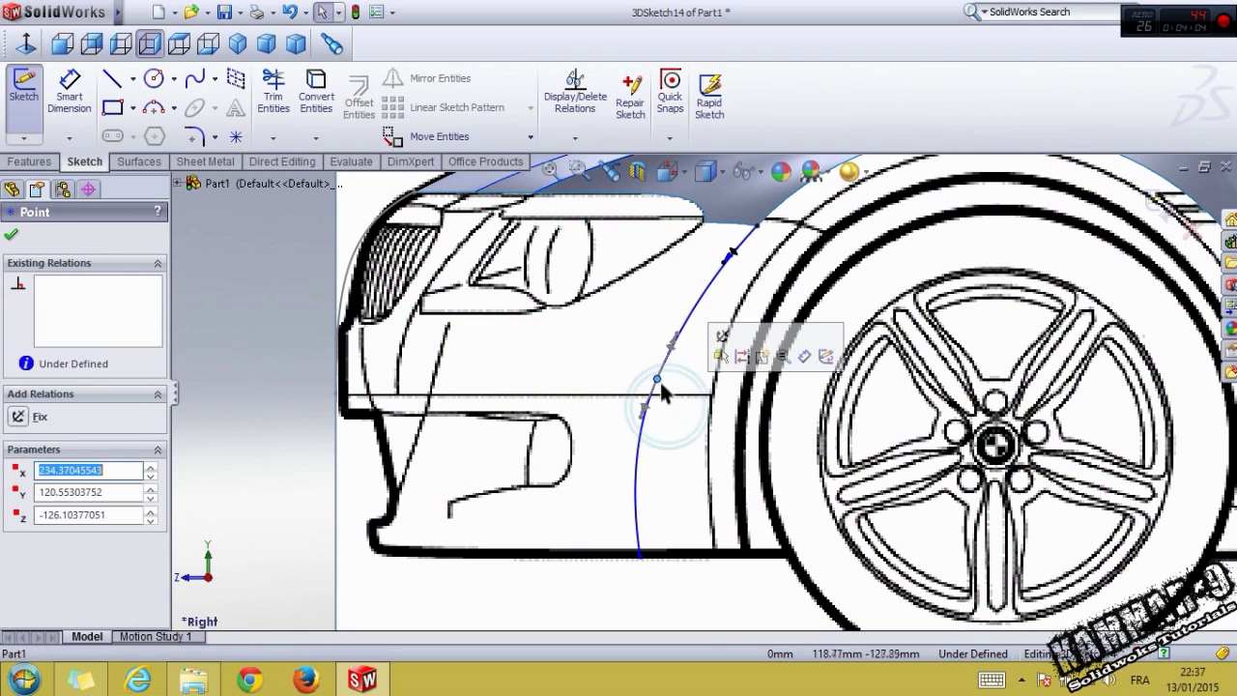
{"action": "left_click", "coordinate": [673, 401], "text": "ctrl"}
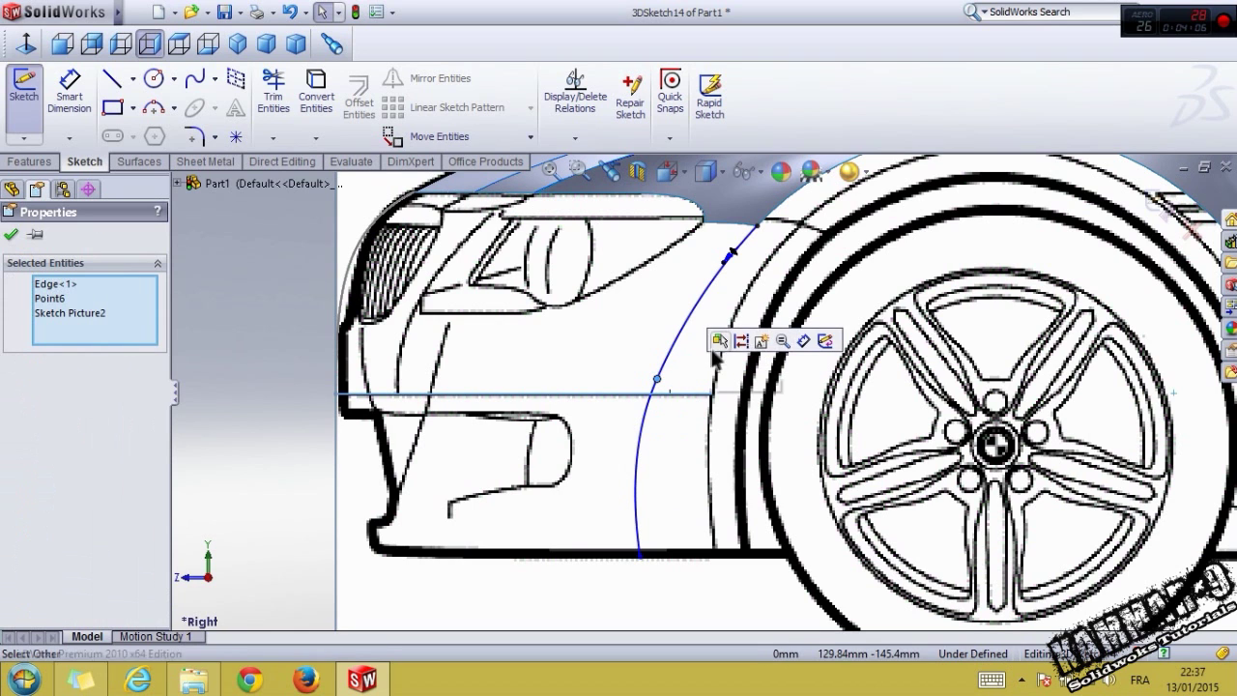
{"action": "left_click", "coordinate": [273, 414]}
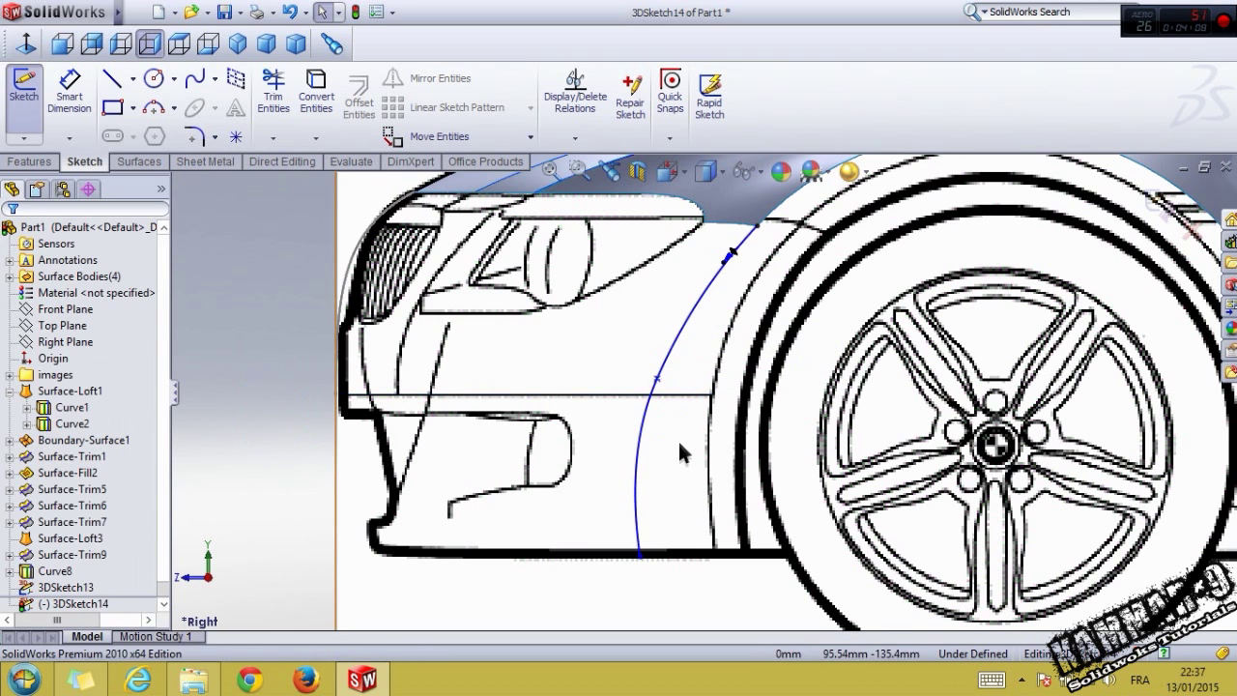
{"action": "mouse_move", "coordinate": [667, 440]}
{"action": "middle_mouse_down"}
{"action": "mouse_move", "coordinate": [671, 486]}
{"action": "mouse_move", "coordinate": [645, 517]}
{"action": "middle_mouse_up"}
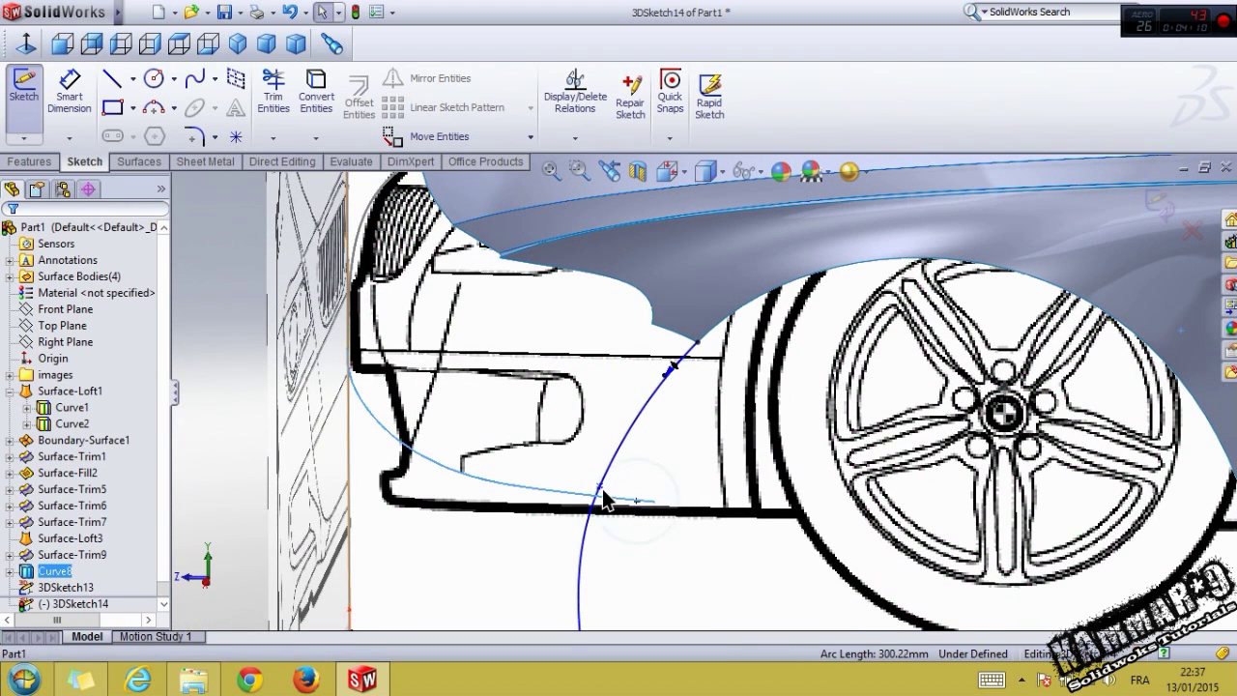
{"action": "left_click", "coordinate": [600, 495]}
{"action": "left_click", "coordinate": [644, 422], "text": "ctrl"}
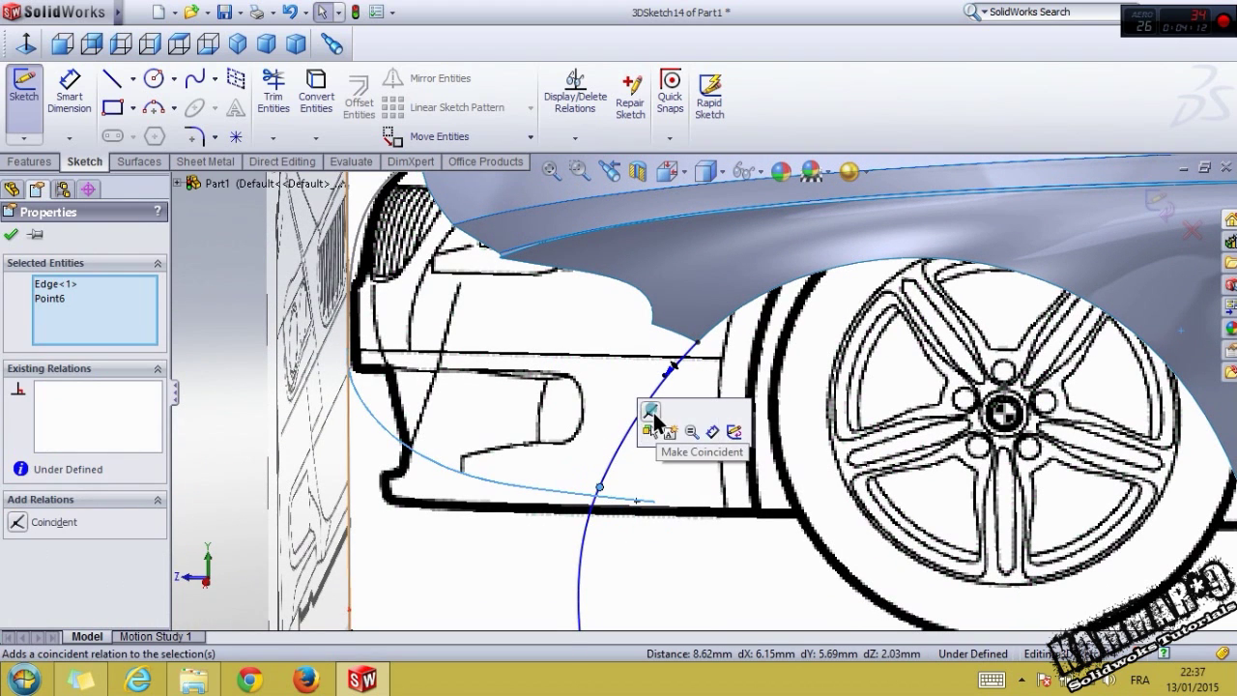
{"action": "left_click", "coordinate": [152, 44]}
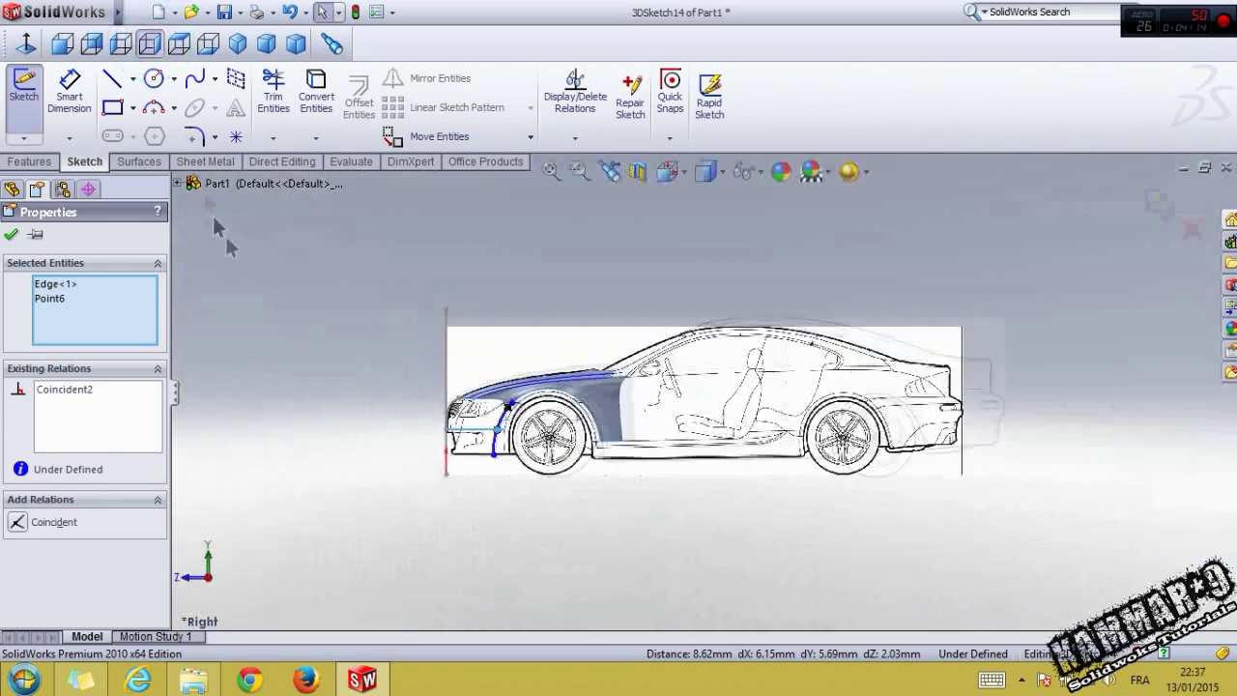
Step: Nudge the spline's lower endpoint onto the bumper line and exit 3DSketch14
{"action": "scroll", "coordinate": [538, 372], "scroll_direction": "down", "scroll_amount": 2}
{"action": "scroll", "coordinate": [537, 372], "scroll_direction": "down", "scroll_amount": 2}
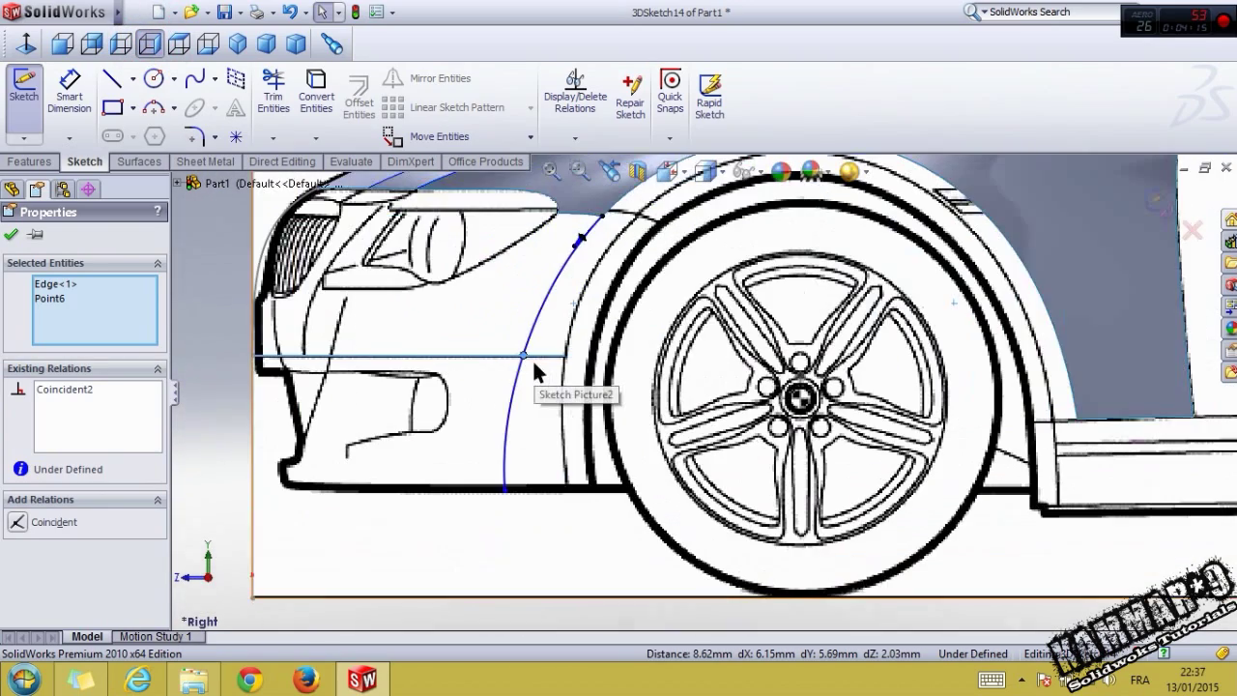
{"action": "left_click", "coordinate": [506, 490]}
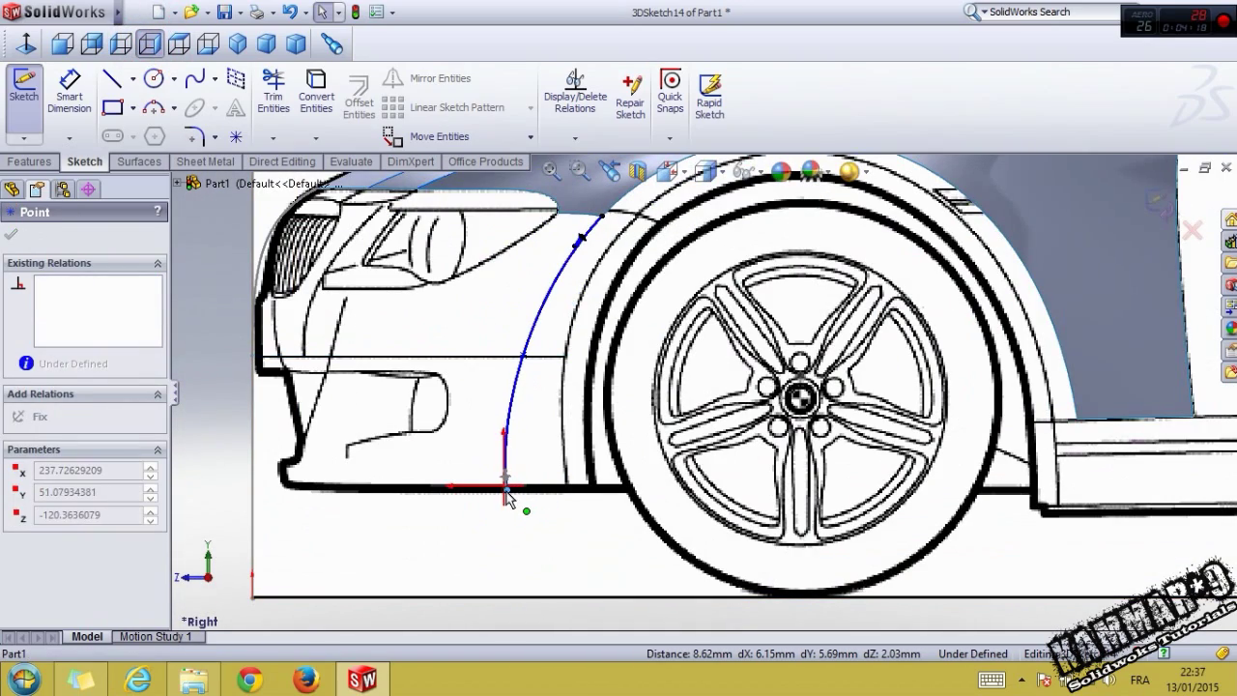
{"action": "left_click_drag", "start_coordinate": [505, 491], "coordinate": [503, 483]}
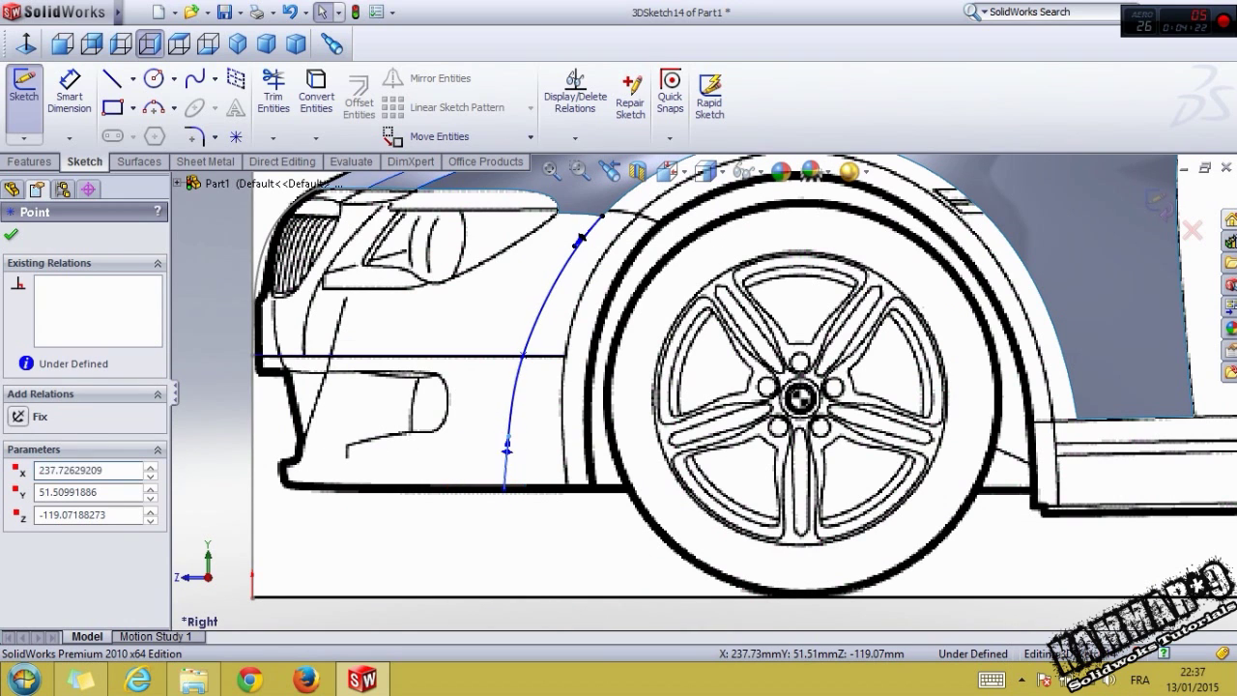
{"action": "left_click", "coordinate": [507, 442]}
{"action": "scroll", "coordinate": [509, 526], "scroll_direction": "up", "scroll_amount": 3}
{"action": "left_click", "coordinate": [1155, 205]}
Step: Start 3DSketch15 and draw a spline from the fender's wheel-arch corner to near the bumper line
{"action": "scroll", "coordinate": [607, 406], "scroll_direction": "down", "scroll_amount": 2}
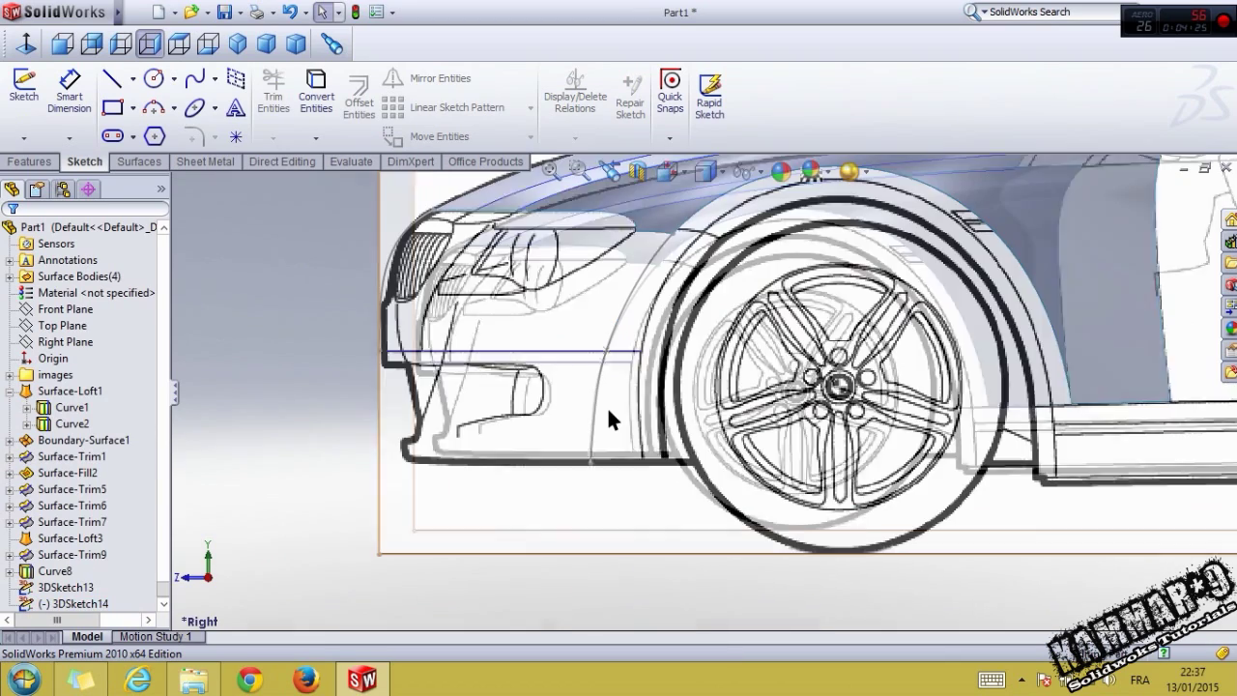
{"action": "scroll", "coordinate": [607, 406], "scroll_direction": "down", "scroll_amount": 2}
{"action": "scroll", "coordinate": [607, 406], "scroll_direction": "up", "scroll_amount": 2}
{"action": "middle_click_drag", "start_coordinate": [607, 406], "coordinate": [487, 318]}
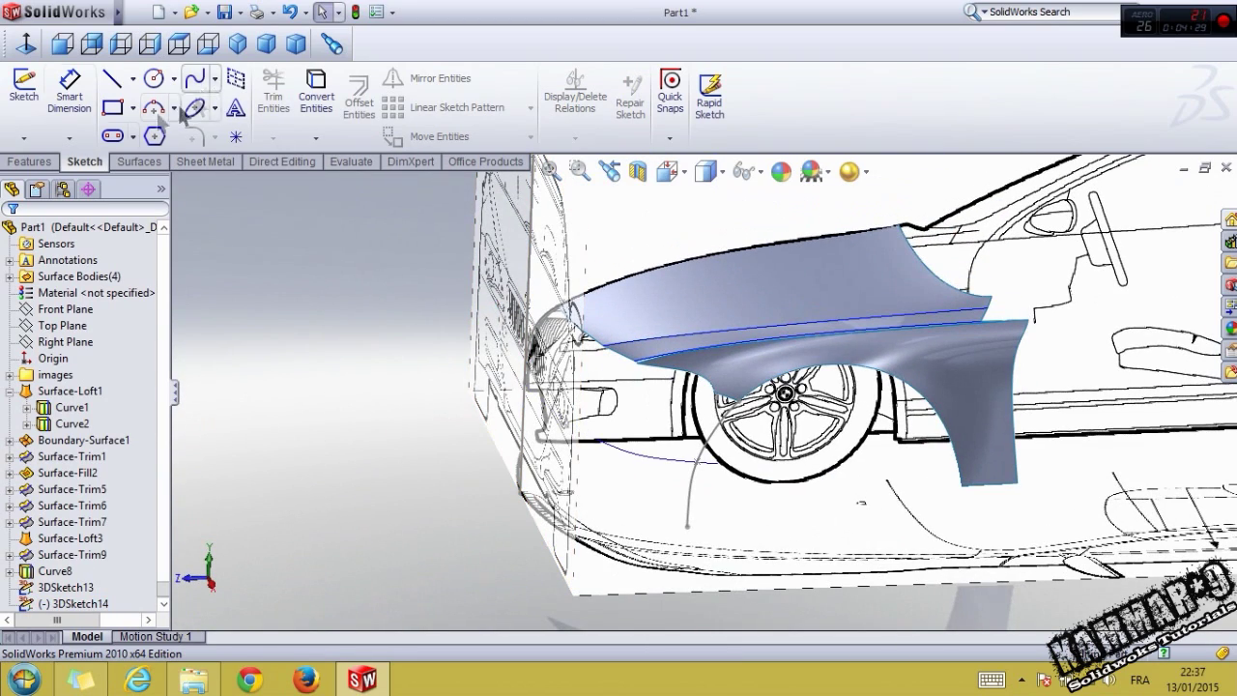
{"action": "left_click", "coordinate": [23, 138]}
{"action": "left_click", "coordinate": [49, 171]}
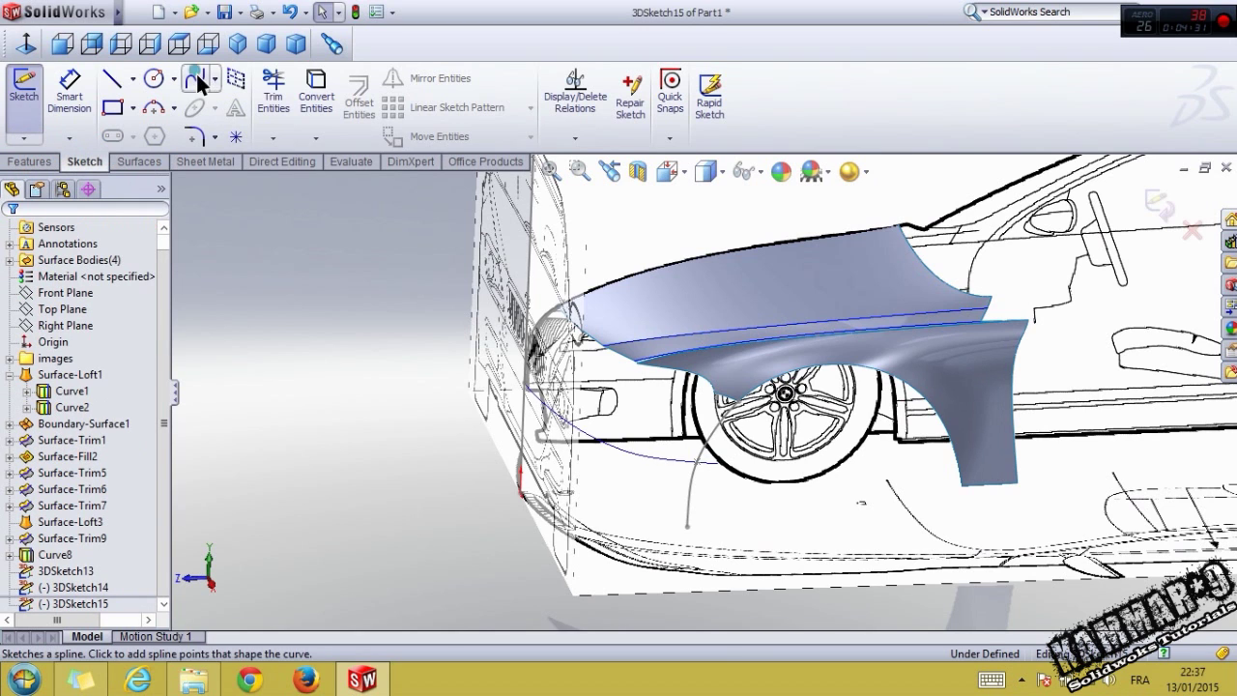
{"action": "left_click", "coordinate": [196, 80]}
{"action": "scroll", "coordinate": [666, 435], "scroll_direction": "down", "scroll_amount": 1}
{"action": "scroll", "coordinate": [677, 425], "scroll_direction": "down", "scroll_amount": 2}
{"action": "scroll", "coordinate": [697, 413], "scroll_direction": "down", "scroll_amount": 1}
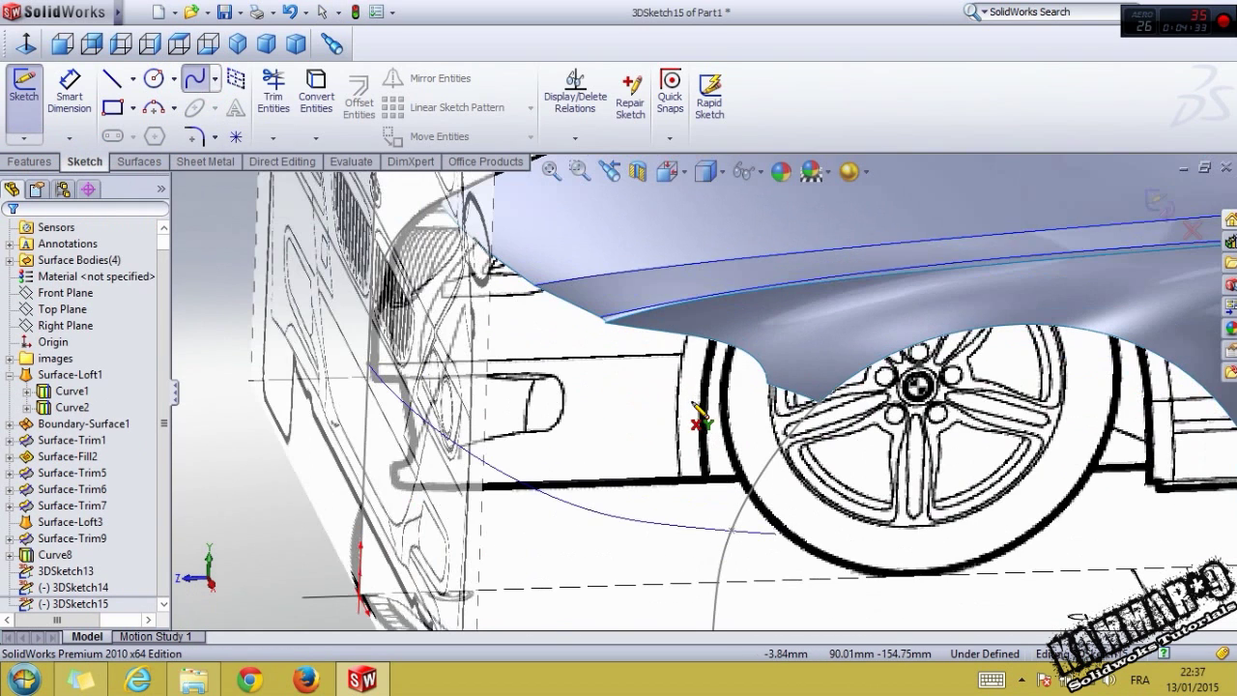
{"action": "left_click", "coordinate": [768, 386]}
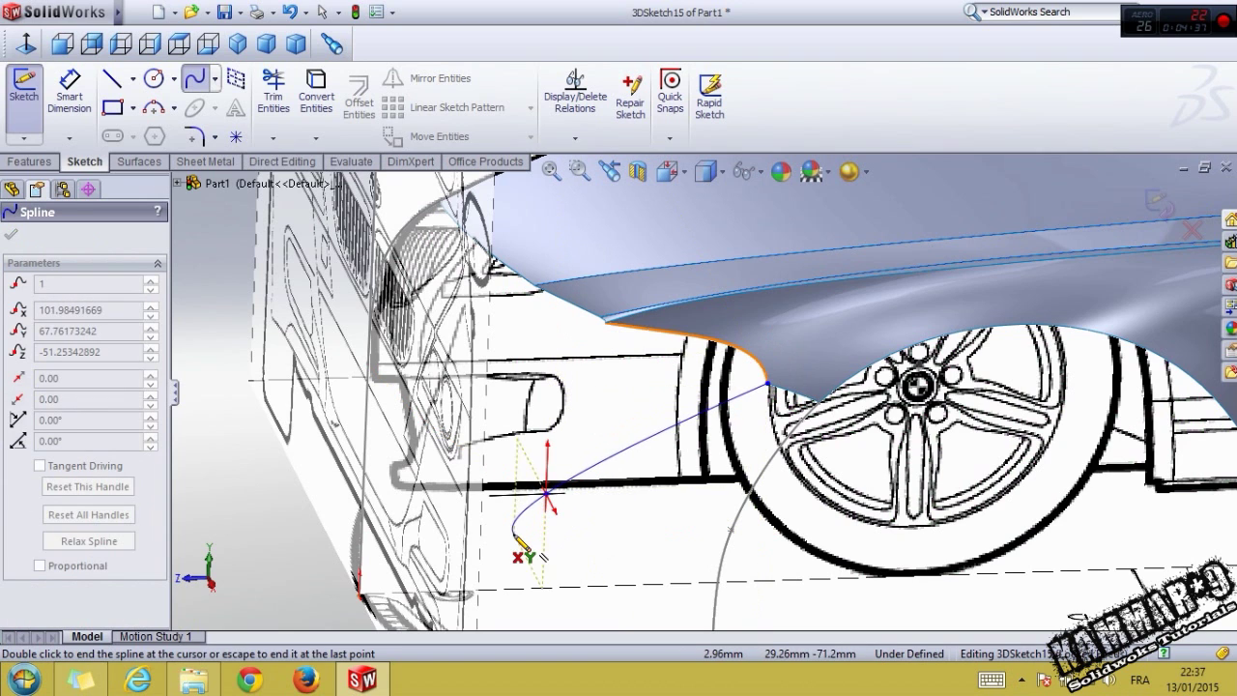
{"action": "double_click", "coordinate": [547, 493]}
Step: Make the new spline tangent to the fender edge
{"action": "left_click", "coordinate": [723, 409]}
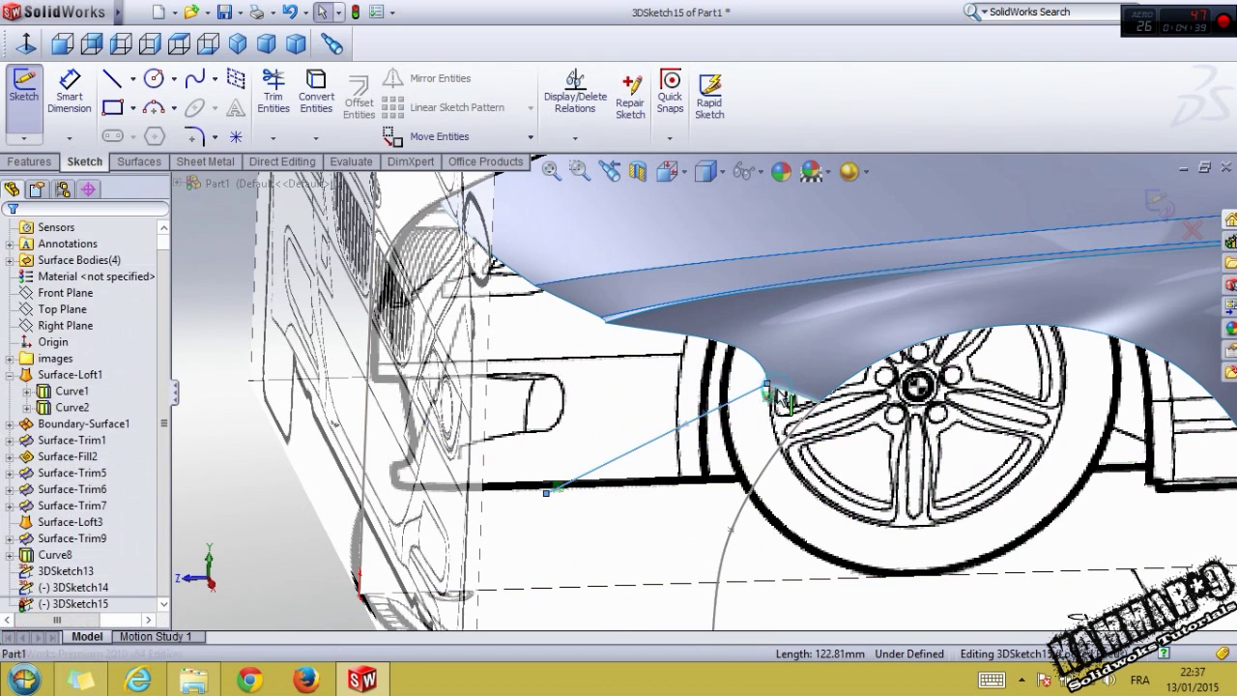
{"action": "left_click", "coordinate": [823, 317], "text": "ctrl"}
{"action": "left_click", "coordinate": [826, 314]}
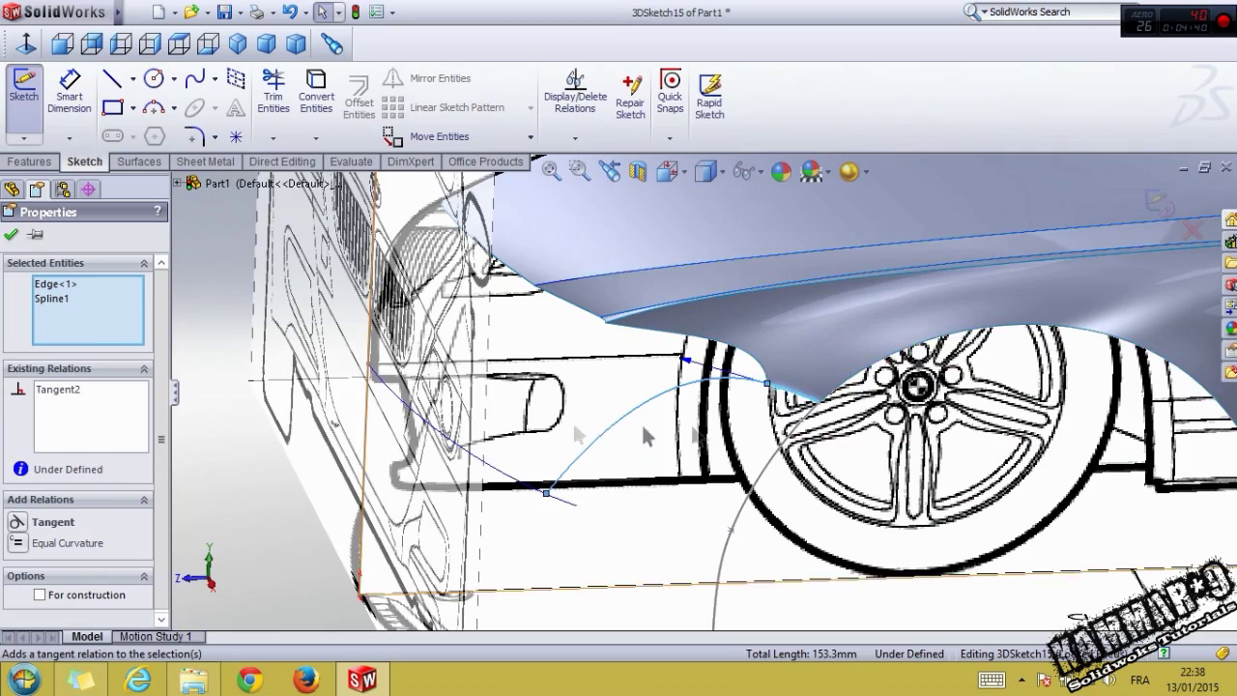
{"action": "left_click", "coordinate": [62, 44]}
{"action": "scroll", "coordinate": [874, 444], "scroll_direction": "down", "scroll_amount": 3}
Step: Snap the spline's lower end onto the horizontal bumper line
{"action": "scroll", "coordinate": [873, 444], "scroll_direction": "down", "scroll_amount": 3}
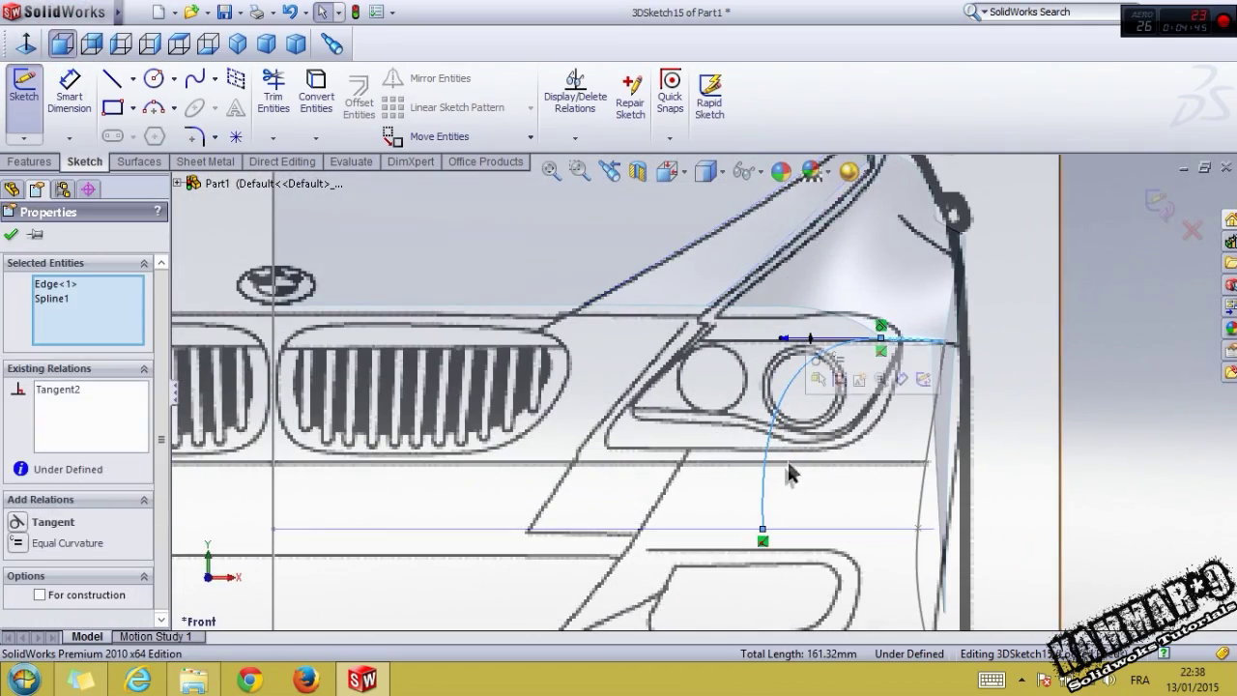
{"action": "left_click", "coordinate": [781, 533]}
{"action": "left_click", "coordinate": [765, 509]}
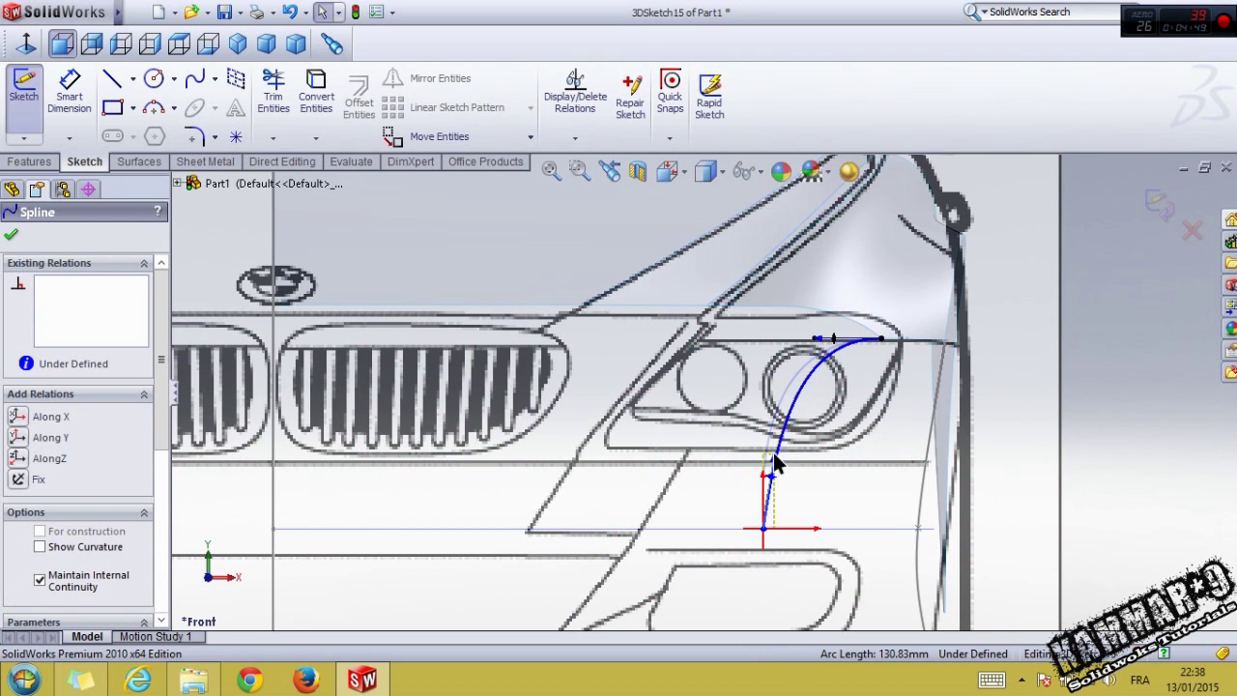
{"action": "mouse_move", "coordinate": [761, 530]}
{"action": "left_mouse_down"}
{"action": "mouse_move", "coordinate": [635, 562]}
{"action": "mouse_move", "coordinate": [643, 552]}
{"action": "left_mouse_up"}
Step: In Top view, bend the spline to follow the bumper outline and exit the 3D sketch
{"action": "left_click", "coordinate": [654, 463]}
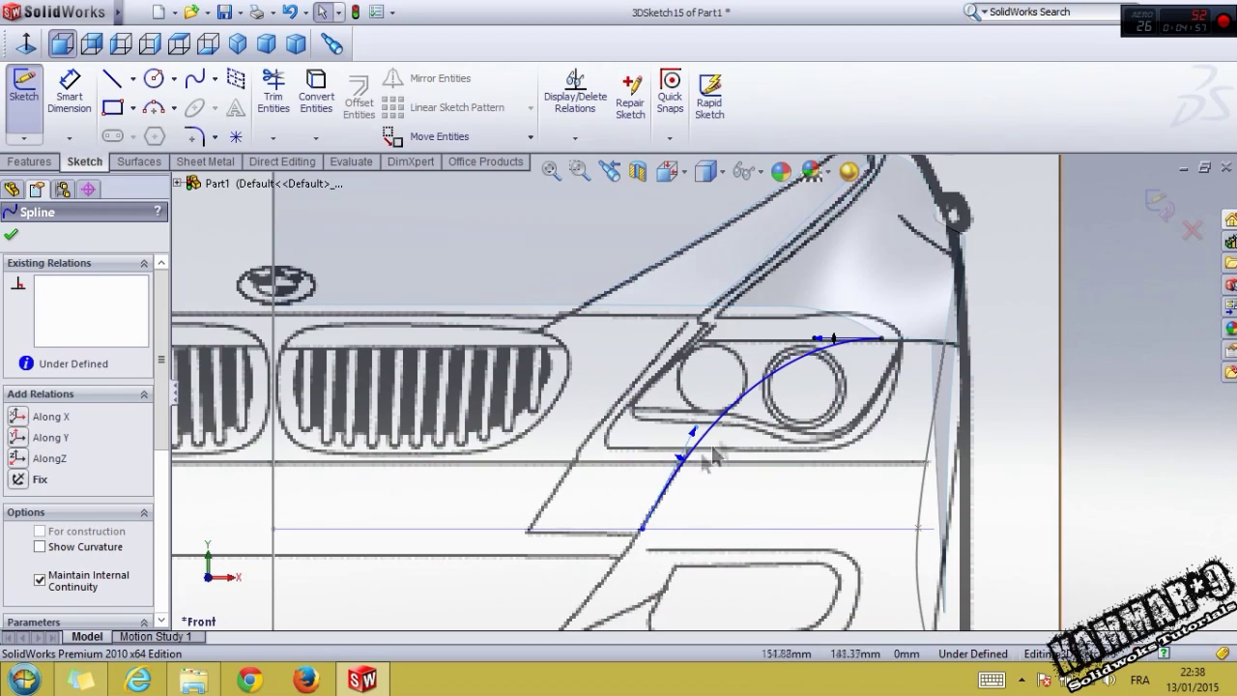
{"action": "scroll", "coordinate": [751, 418], "scroll_direction": "up", "scroll_amount": 5}
{"action": "left_click", "coordinate": [179, 44]}
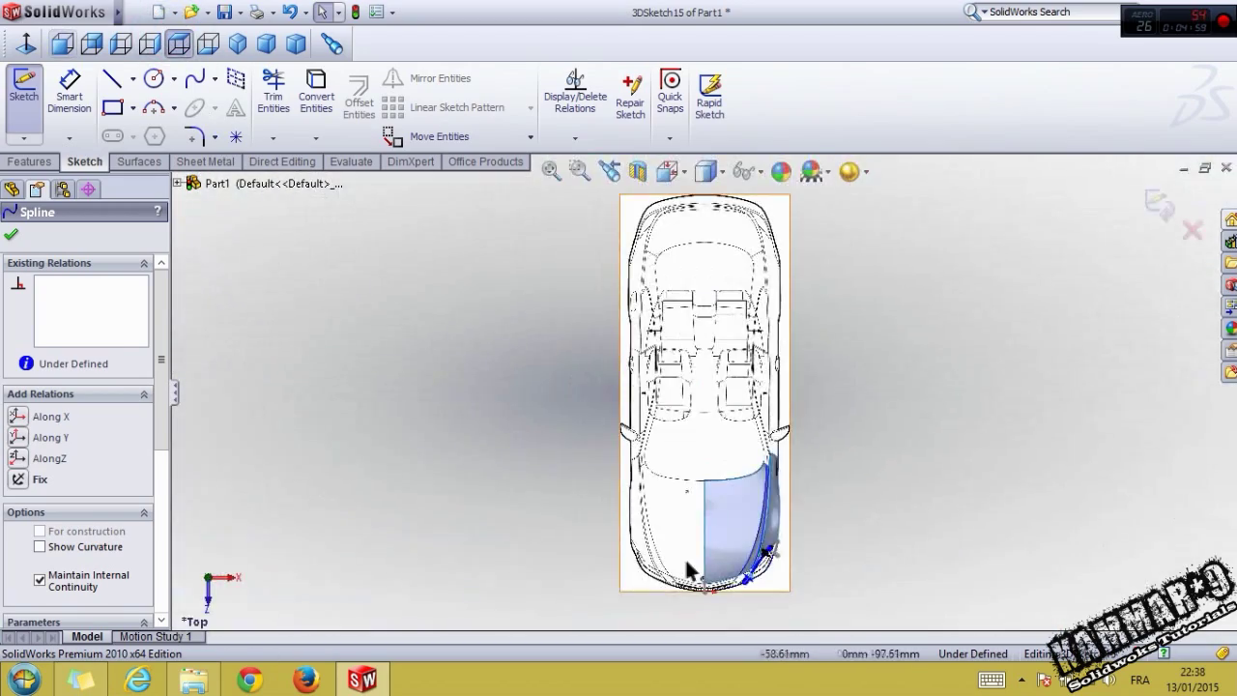
{"action": "scroll", "coordinate": [687, 561], "scroll_direction": "down", "scroll_amount": 2}
{"action": "scroll", "coordinate": [696, 542], "scroll_direction": "down", "scroll_amount": 3}
{"action": "scroll", "coordinate": [725, 503], "scroll_direction": "down", "scroll_amount": 3}
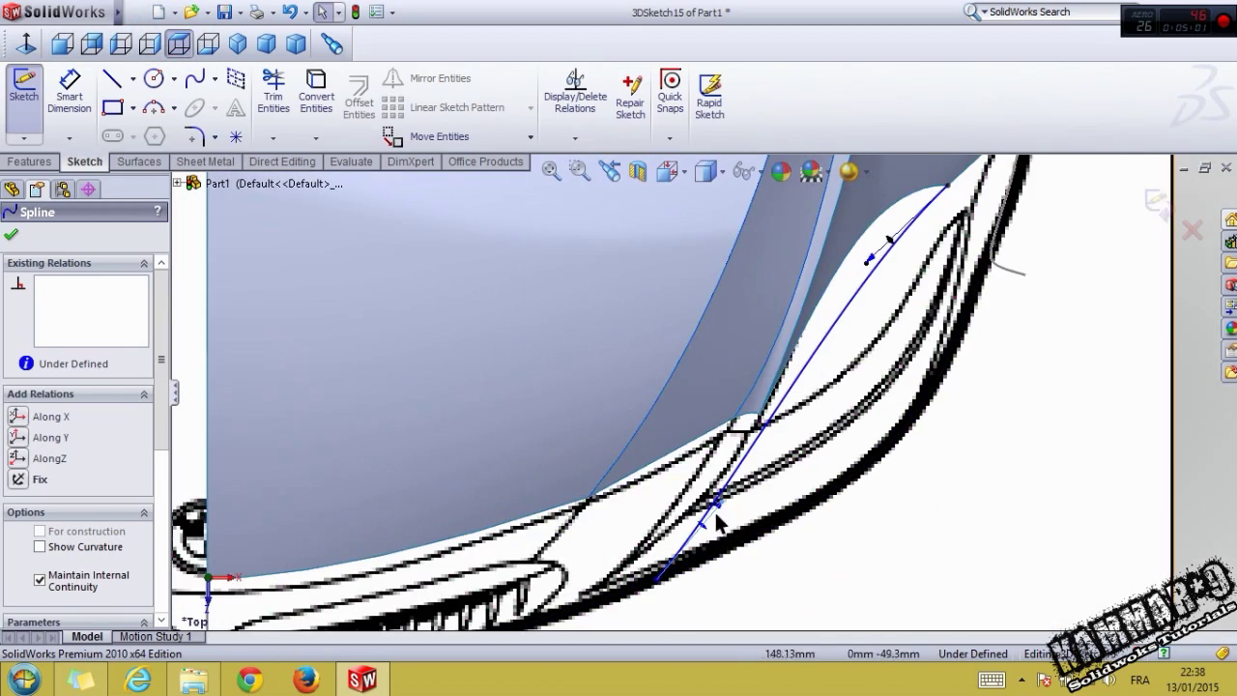
{"action": "mouse_move", "coordinate": [703, 526]}
{"action": "left_mouse_down"}
{"action": "mouse_move", "coordinate": [717, 540]}
{"action": "mouse_move", "coordinate": [736, 518]}
{"action": "left_mouse_up"}
{"action": "scroll", "coordinate": [821, 546], "scroll_direction": "up", "scroll_amount": 3}
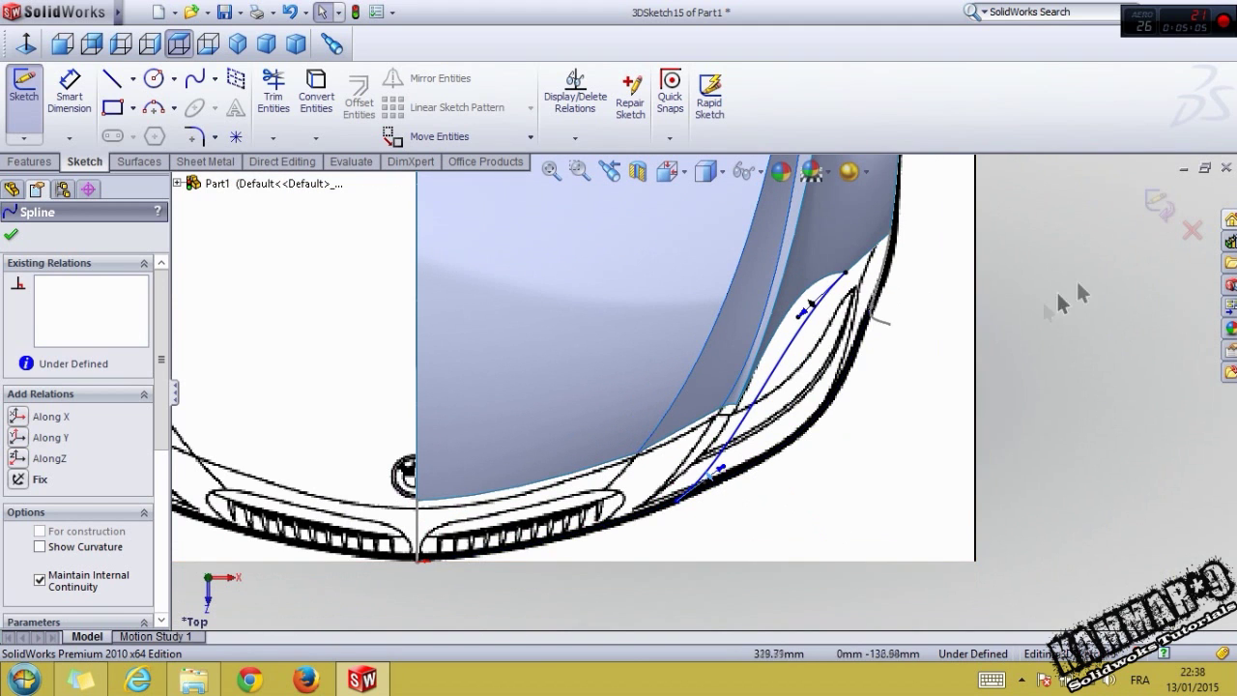
{"action": "left_click", "coordinate": [1156, 200]}
{"action": "scroll", "coordinate": [817, 431], "scroll_direction": "up", "scroll_amount": 4}
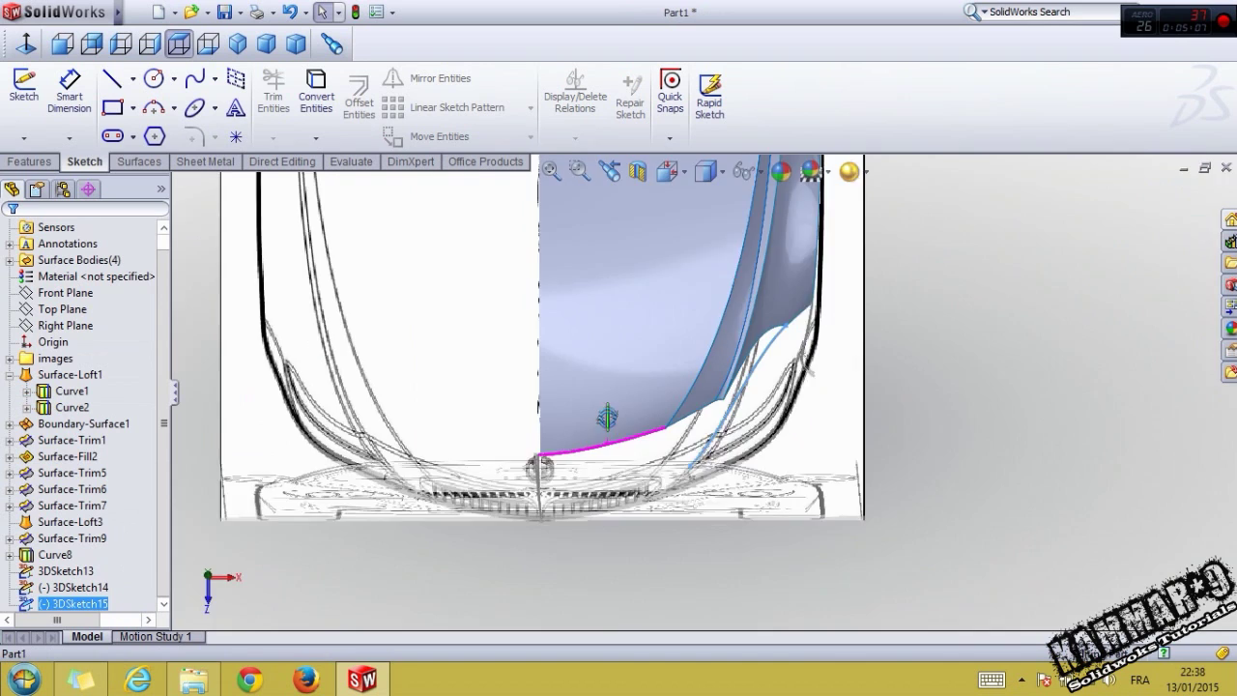
Step: Start 3DSketch16 and draw a spline from the fender's front edge down to a lower point
{"action": "middle_click_drag", "start_coordinate": [605, 414], "coordinate": [547, 414]}
{"action": "left_click", "coordinate": [549, 414]}
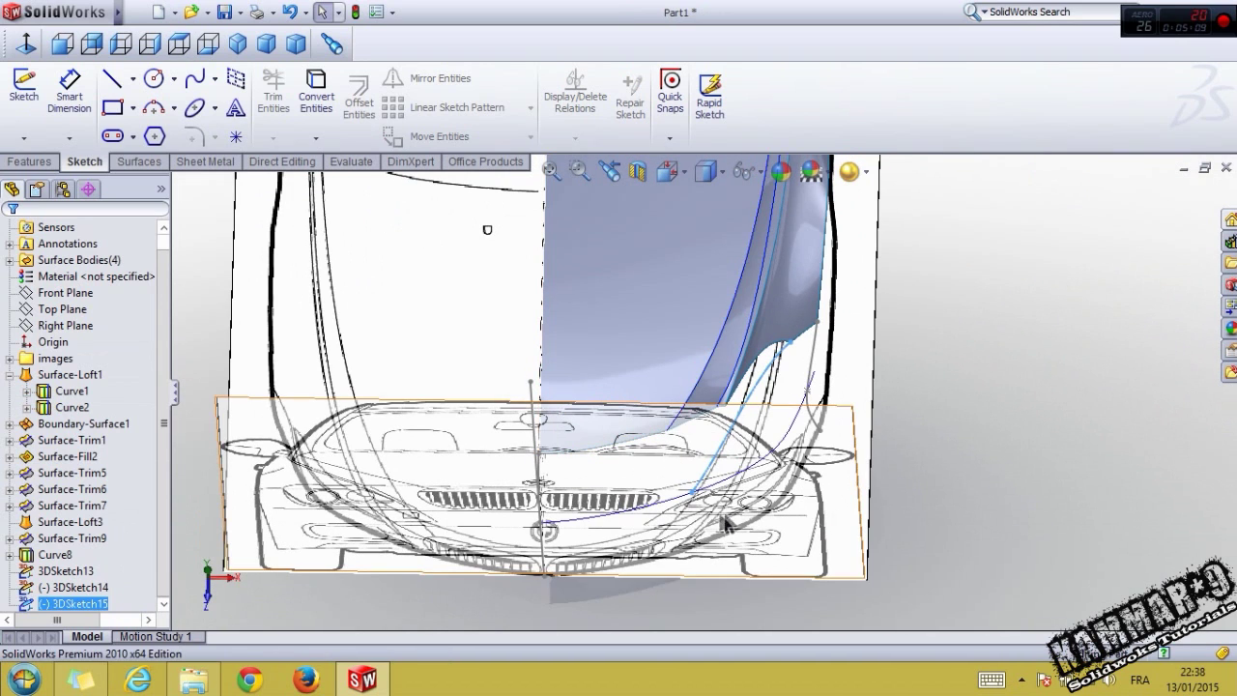
{"action": "left_click", "coordinate": [37, 138]}
{"action": "left_click", "coordinate": [39, 174]}
{"action": "left_click", "coordinate": [195, 78]}
{"action": "scroll", "coordinate": [709, 420], "scroll_direction": "down", "scroll_amount": 5}
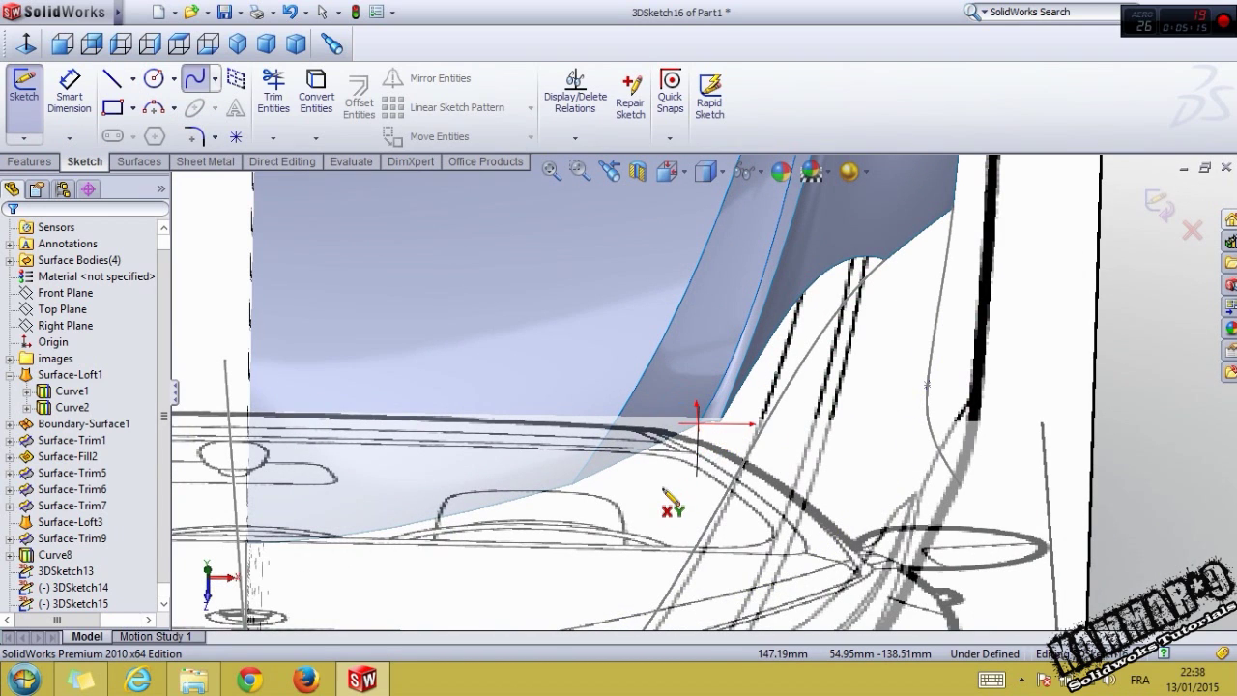
{"action": "left_click", "coordinate": [697, 425]}
{"action": "scroll", "coordinate": [676, 503], "scroll_direction": "up", "scroll_amount": 3}
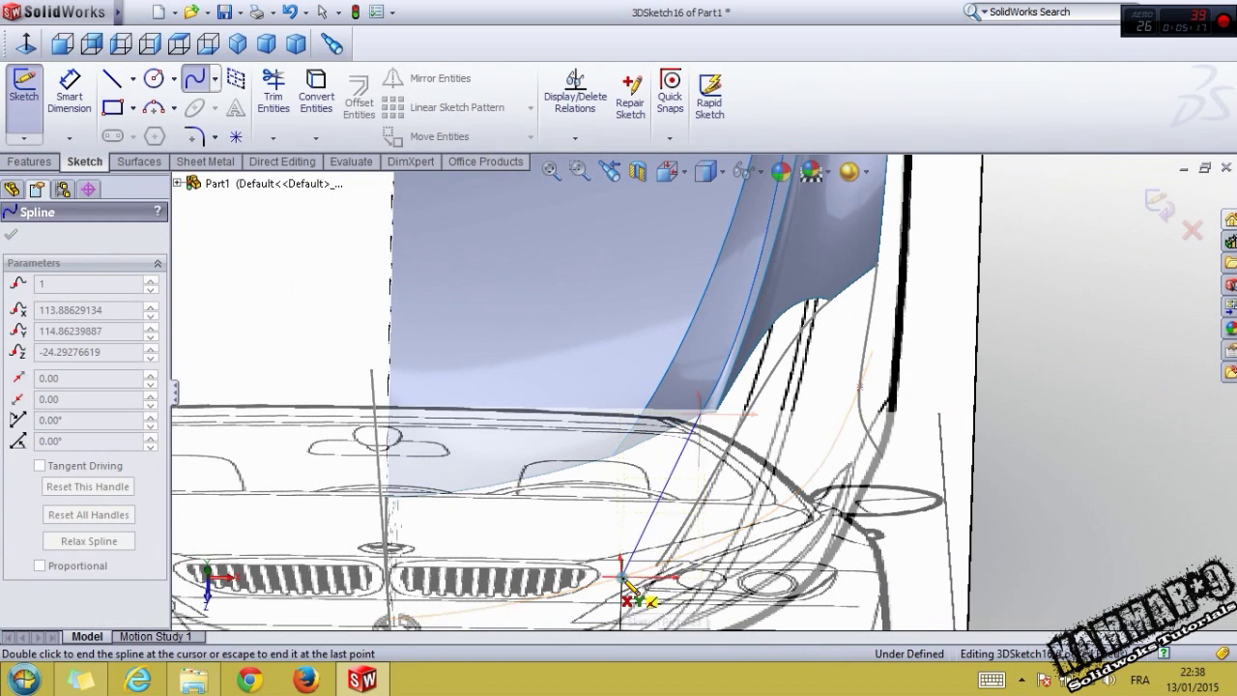
{"action": "double_click", "coordinate": [624, 580]}
{"action": "key", "text": "Escape"}
Step: Make the spline tangent to the fender edge and move its lower end onto the bumper line
{"action": "left_click", "coordinate": [712, 406], "text": "ctrl"}
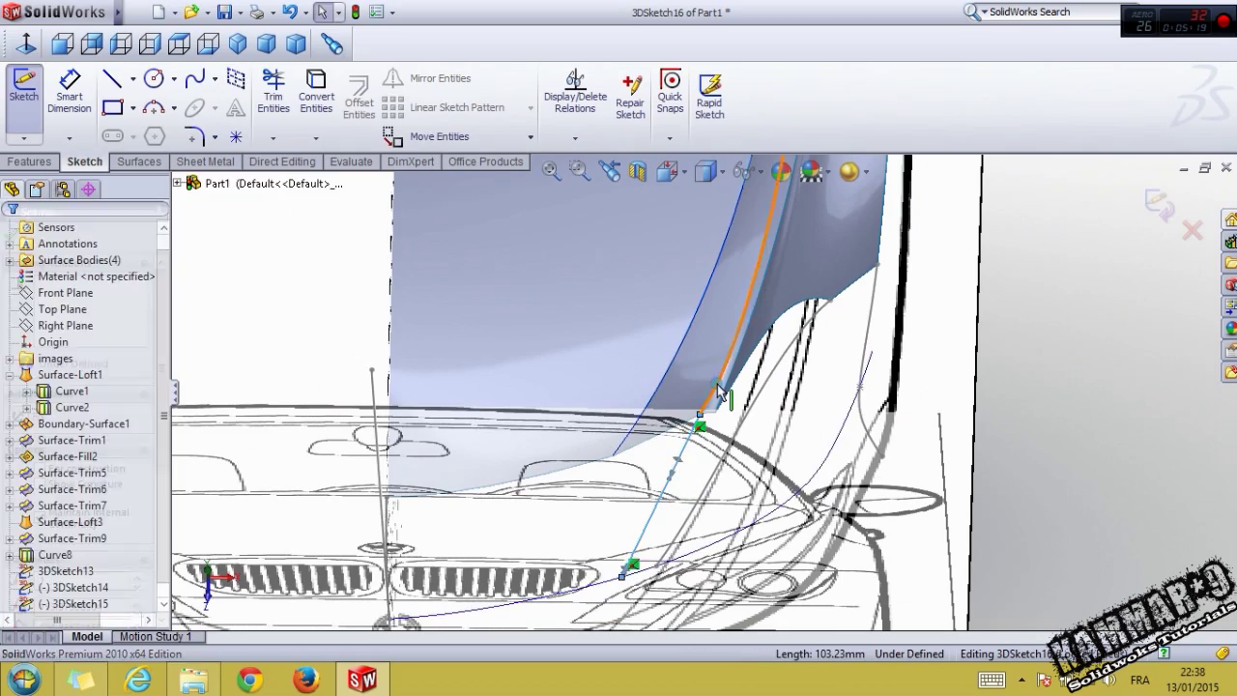
{"action": "left_click", "coordinate": [765, 306]}
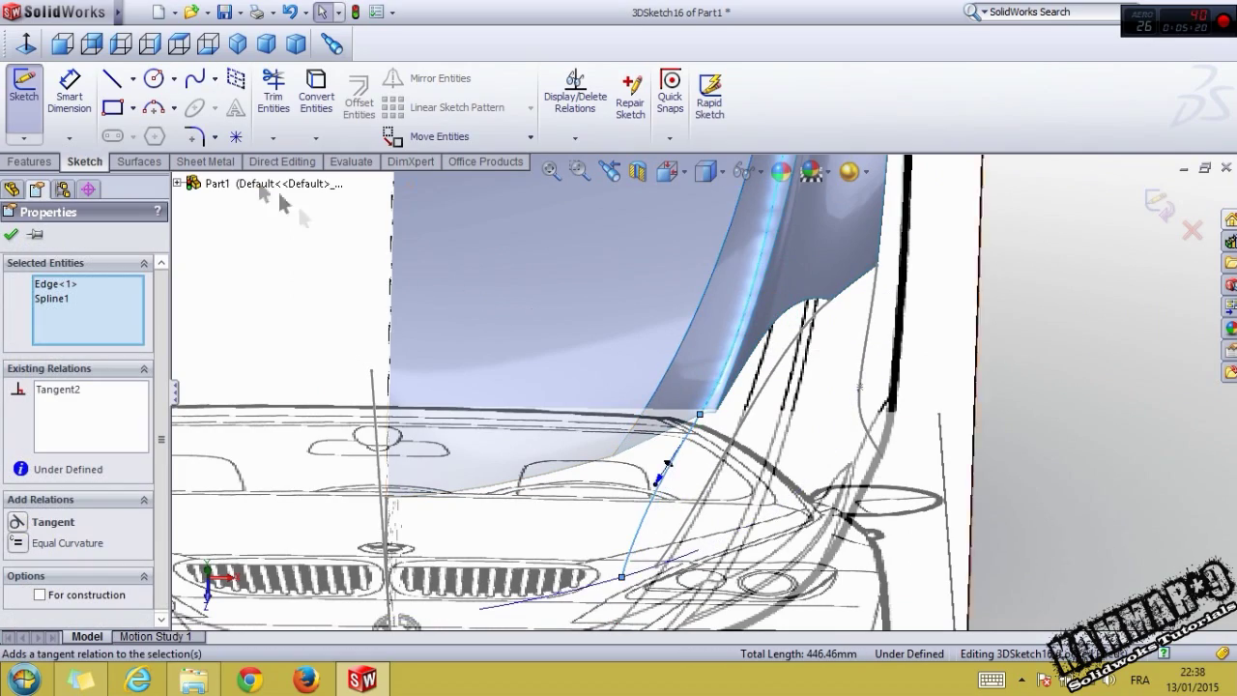
{"action": "left_click", "coordinate": [62, 43]}
{"action": "scroll", "coordinate": [765, 434], "scroll_direction": "up", "scroll_amount": 3}
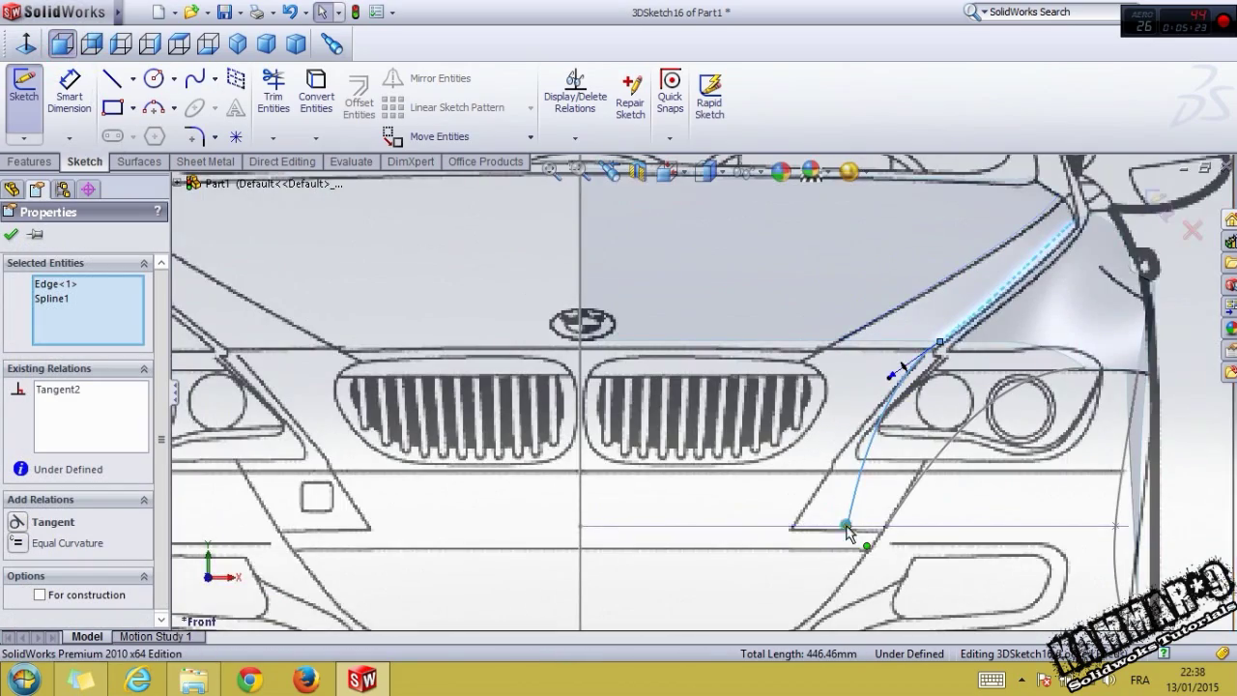
{"action": "left_click_drag", "start_coordinate": [847, 530], "coordinate": [735, 531]}
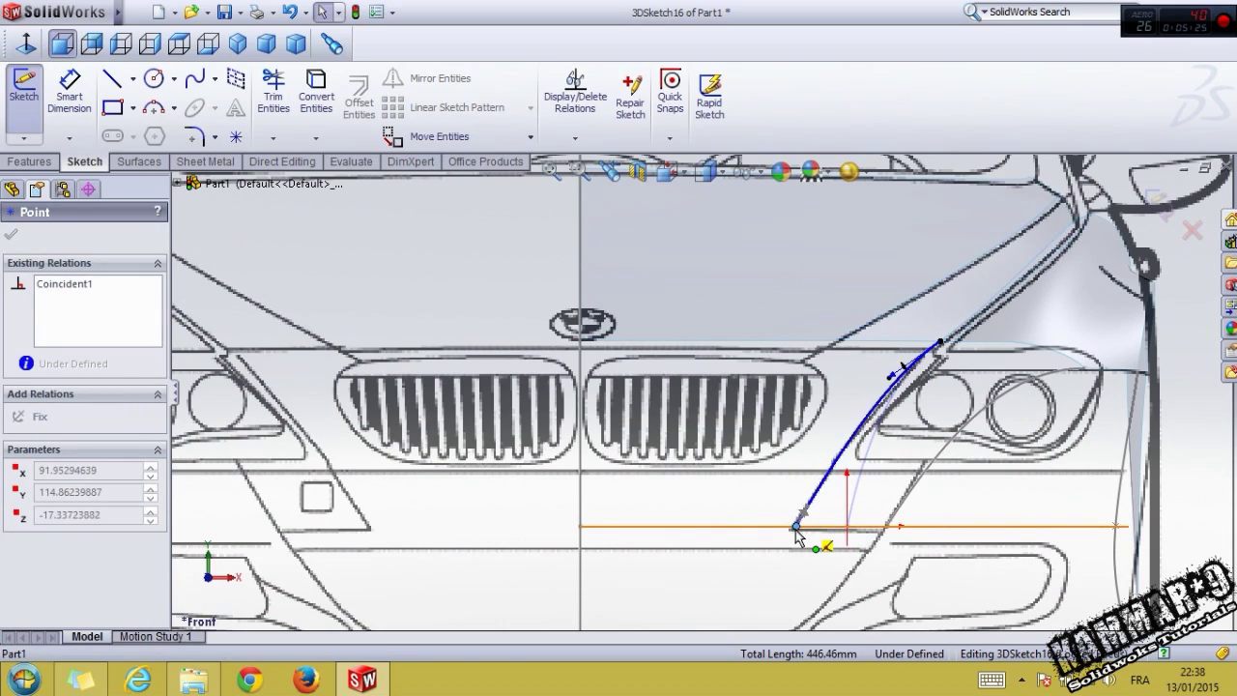
Step: Check the spline from the side, close 3DSketch16, and orbit to inspect the fender in 3D
{"action": "scroll", "coordinate": [747, 571], "scroll_direction": "down", "scroll_amount": 3}
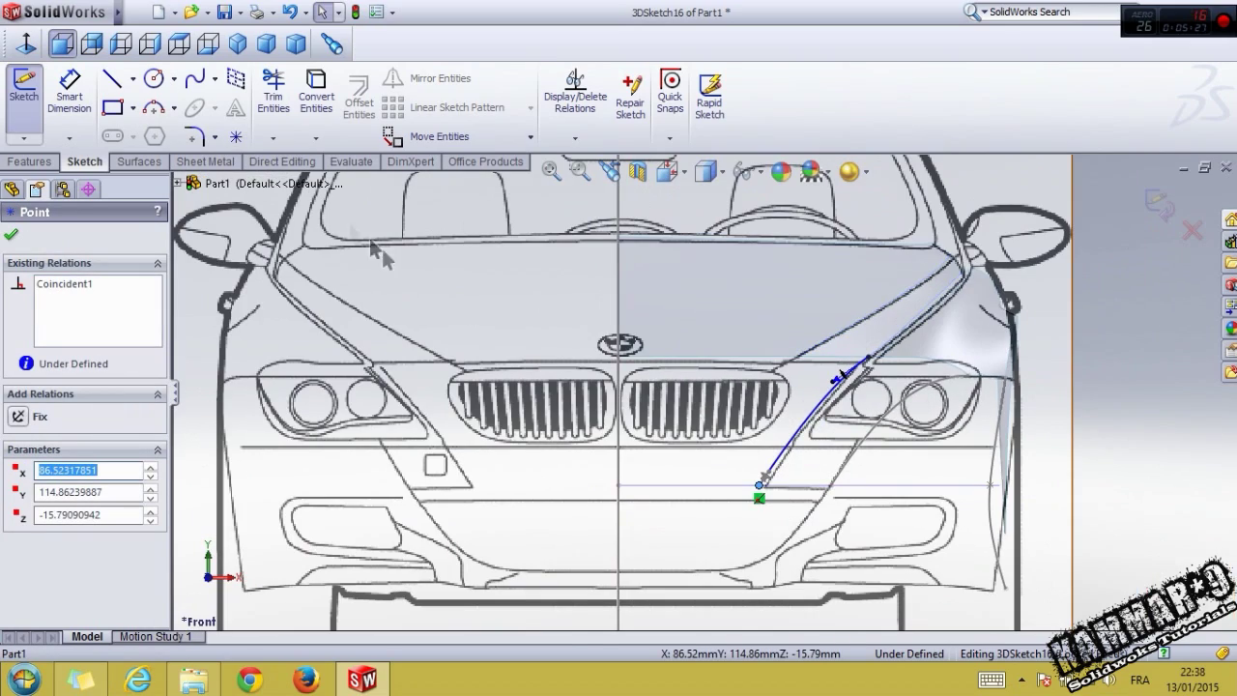
{"action": "left_click", "coordinate": [149, 44]}
{"action": "scroll", "coordinate": [498, 442], "scroll_direction": "up", "scroll_amount": 3}
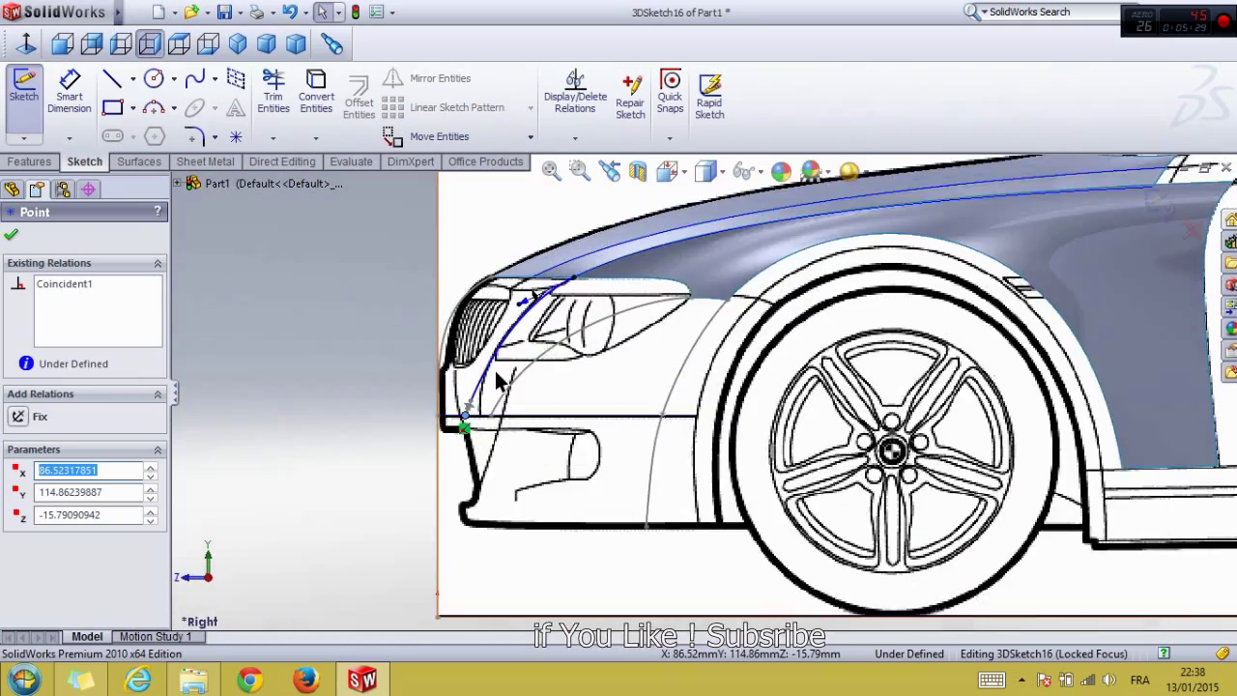
{"action": "scroll", "coordinate": [498, 443], "scroll_direction": "up", "scroll_amount": 2}
{"action": "scroll", "coordinate": [498, 380], "scroll_direction": "up", "scroll_amount": 2}
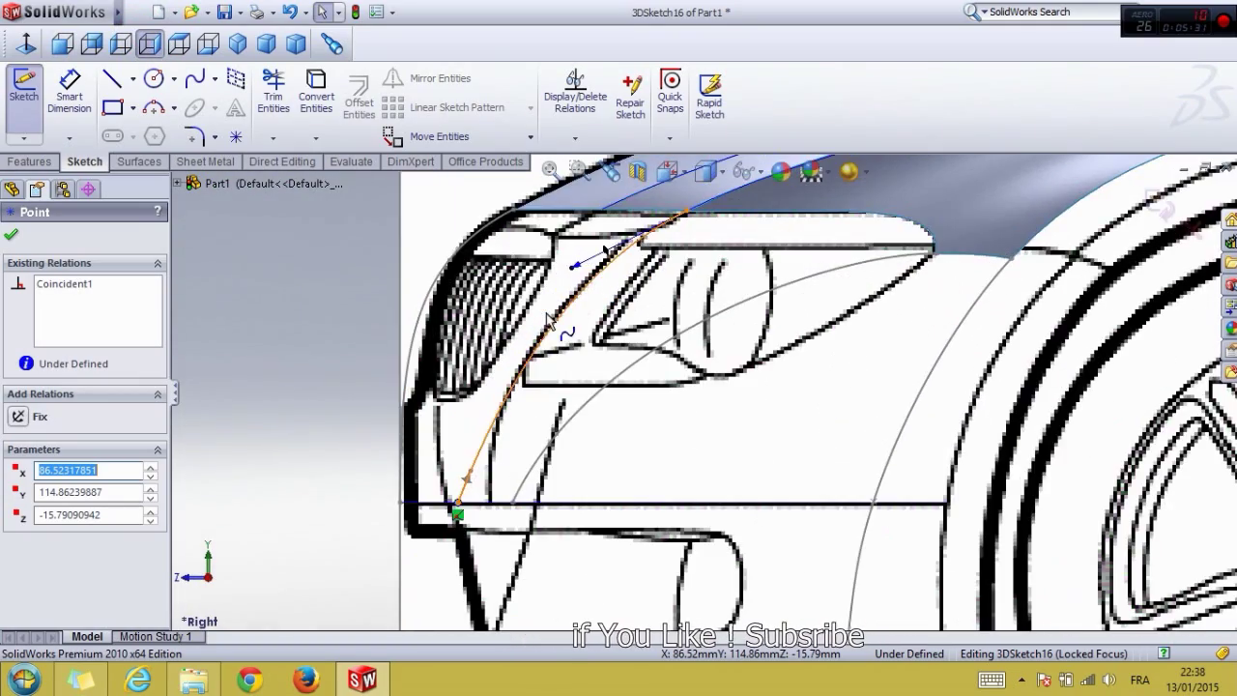
{"action": "scroll", "coordinate": [636, 317], "scroll_direction": "down", "scroll_amount": 3}
{"action": "left_click", "coordinate": [1157, 205]}
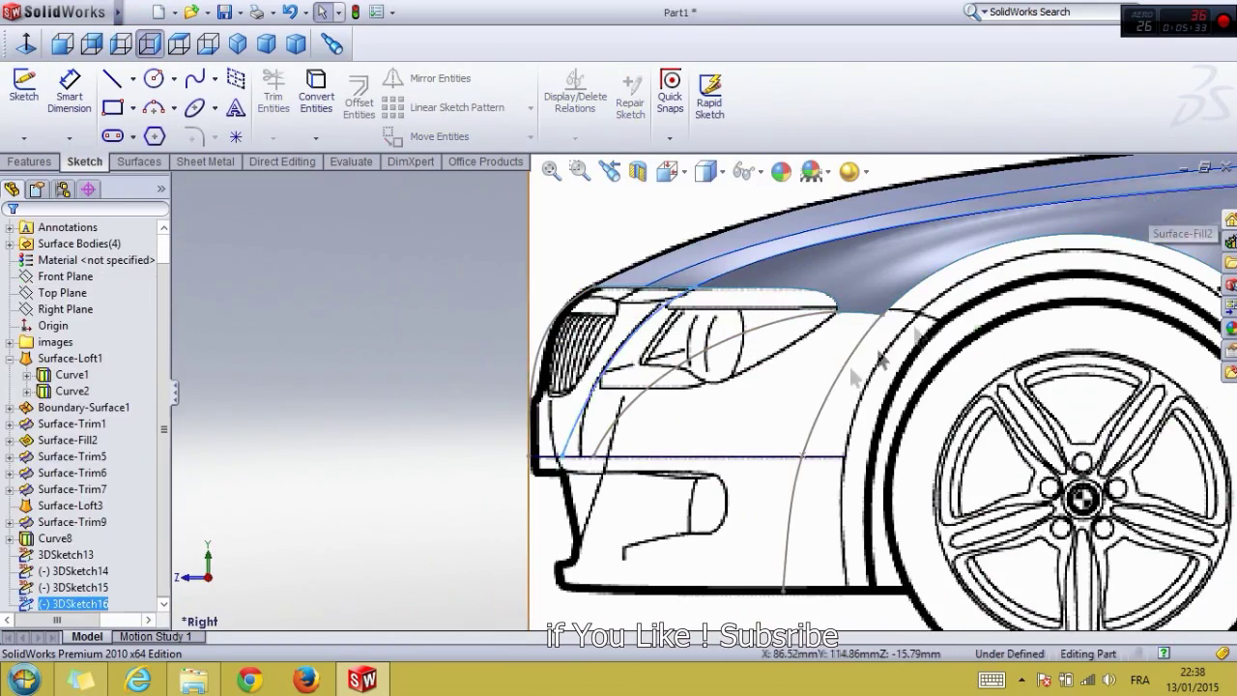
{"action": "scroll", "coordinate": [870, 406], "scroll_direction": "down", "scroll_amount": 3}
{"action": "middle_click_drag", "start_coordinate": [870, 406], "coordinate": [956, 546]}
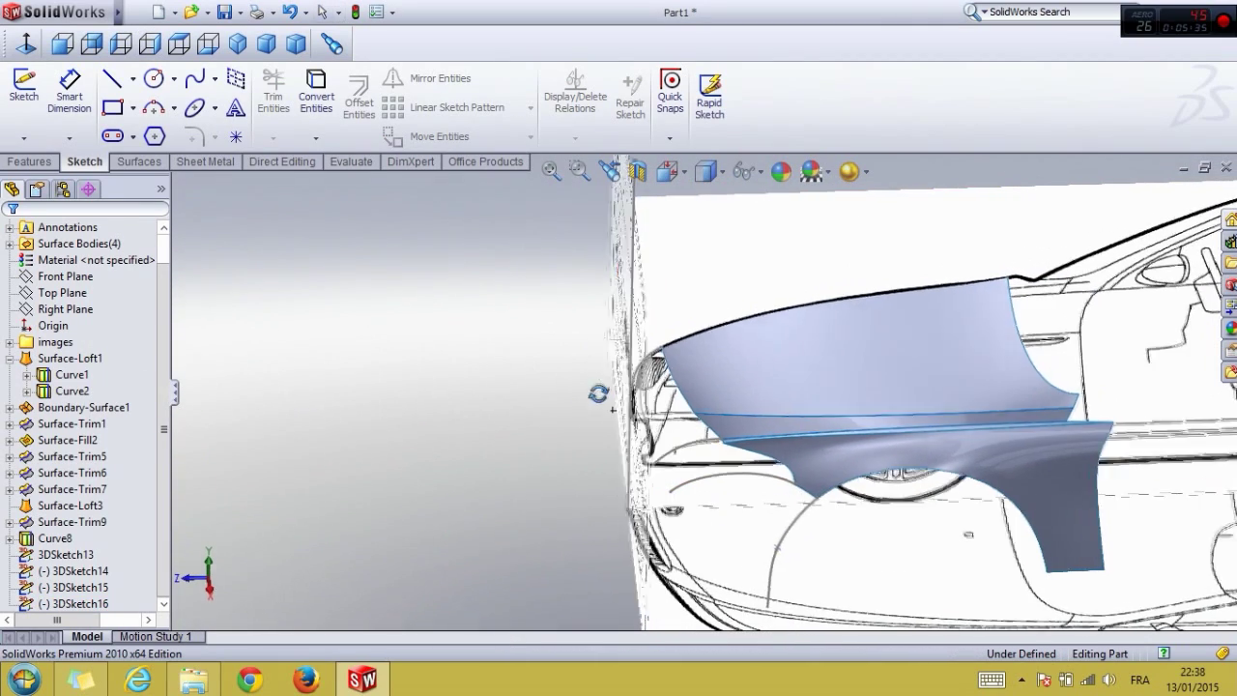
{"action": "middle_click_drag", "start_coordinate": [467, 500], "coordinate": [565, 409]}
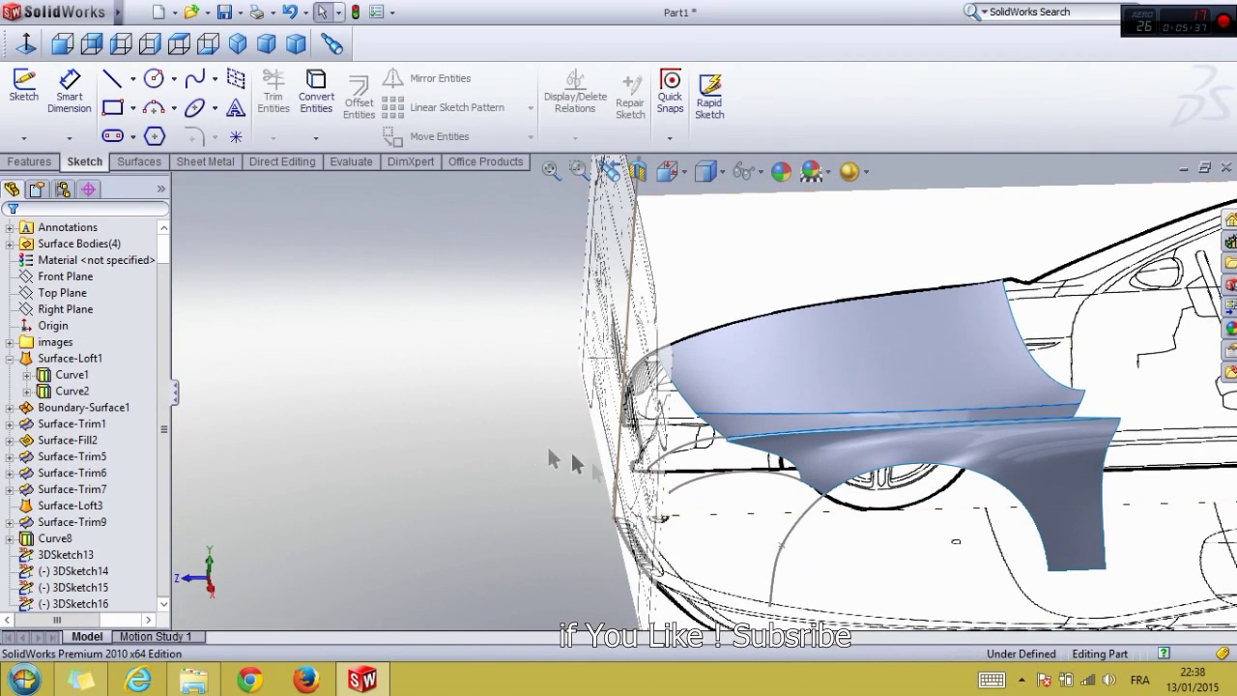
{"action": "left_click", "coordinate": [116, 156]}
Step: Start a Boundary Surface with the fender's lower front edge as a connected curve group
{"action": "left_click", "coordinate": [207, 102]}
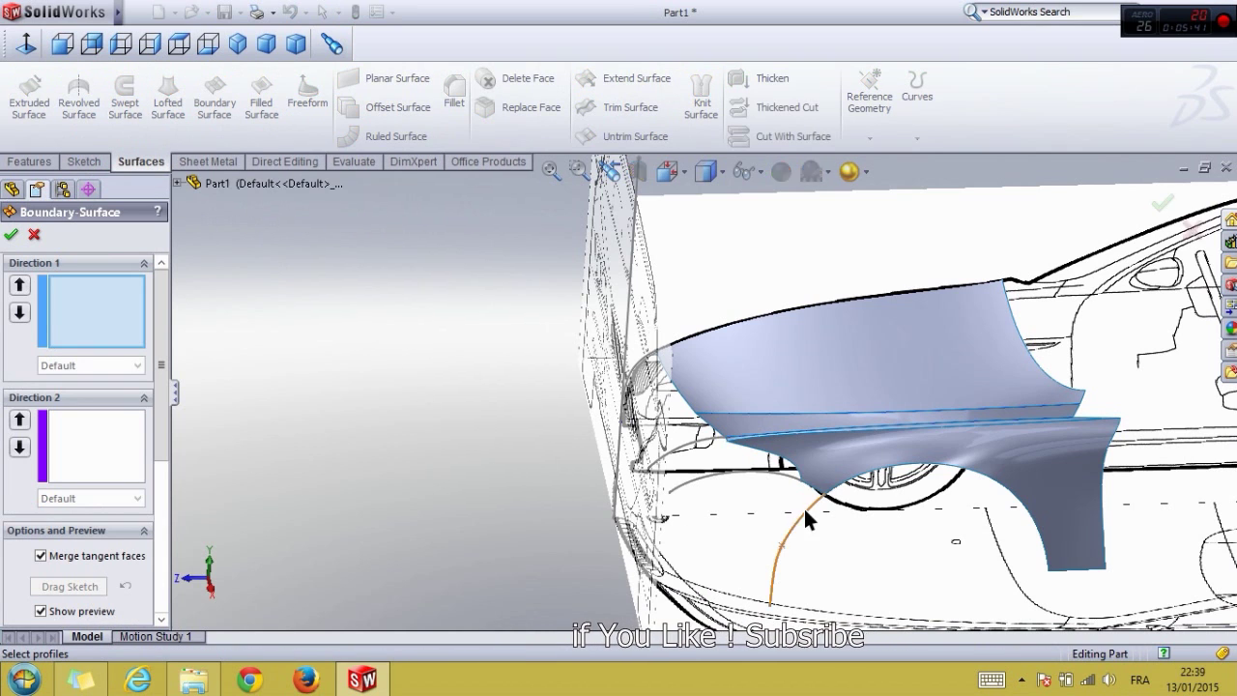
{"action": "scroll", "coordinate": [807, 519], "scroll_direction": "down", "scroll_amount": 2}
{"action": "right_click", "coordinate": [60, 309]}
{"action": "left_click", "coordinate": [101, 338]}
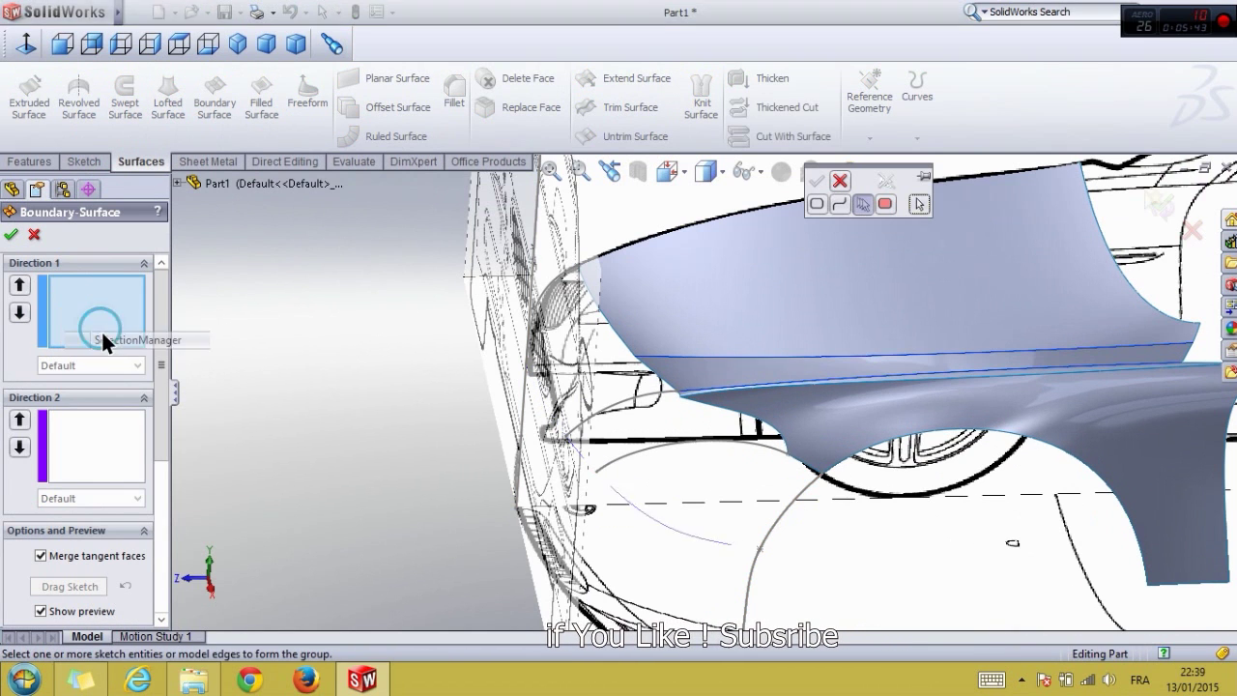
{"action": "left_click", "coordinate": [788, 448]}
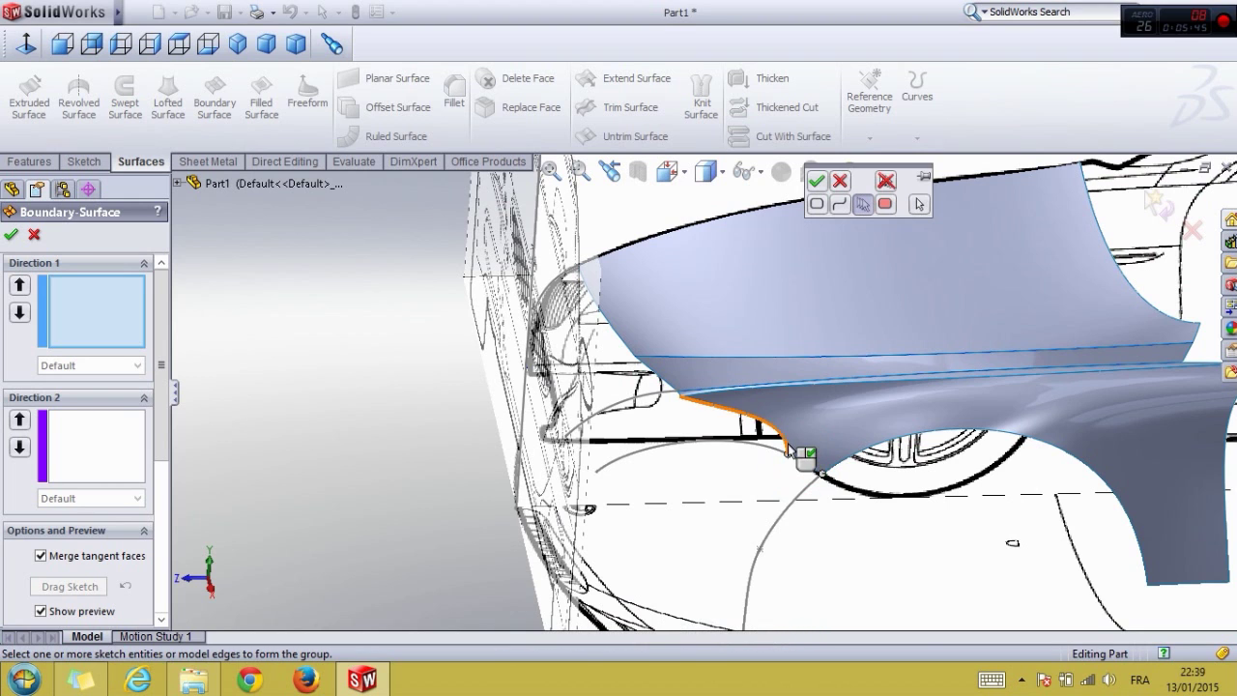
{"action": "scroll", "coordinate": [680, 396], "scroll_direction": "down", "scroll_amount": 3}
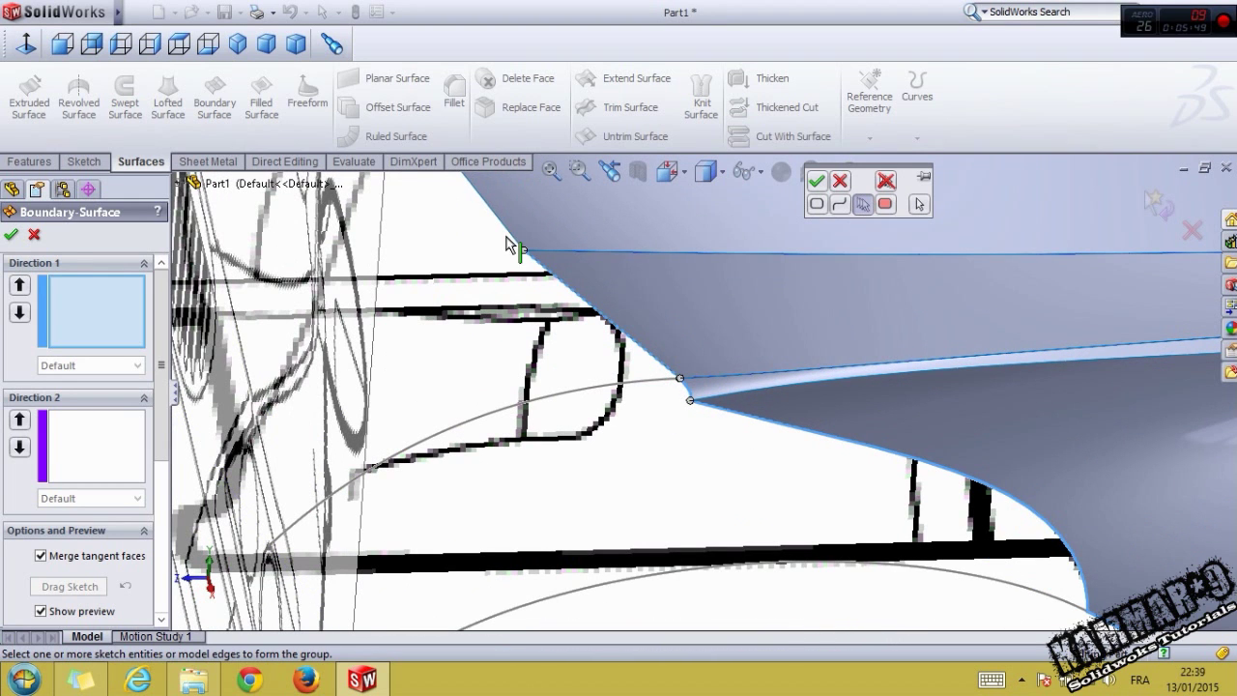
{"action": "mouse_move", "coordinate": [515, 240]}
{"action": "middle_mouse_down"}
{"action": "mouse_move", "coordinate": [509, 277]}
{"action": "mouse_move", "coordinate": [526, 286]}
{"action": "middle_mouse_up"}
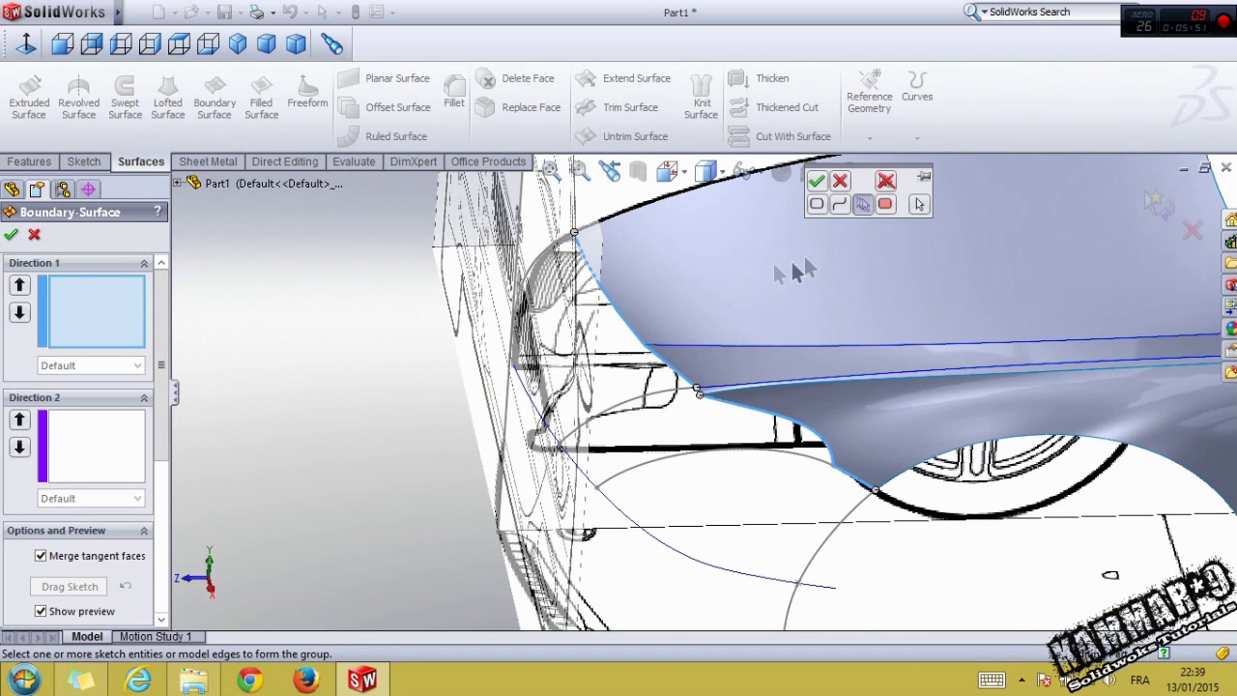
{"action": "left_click", "coordinate": [811, 181]}
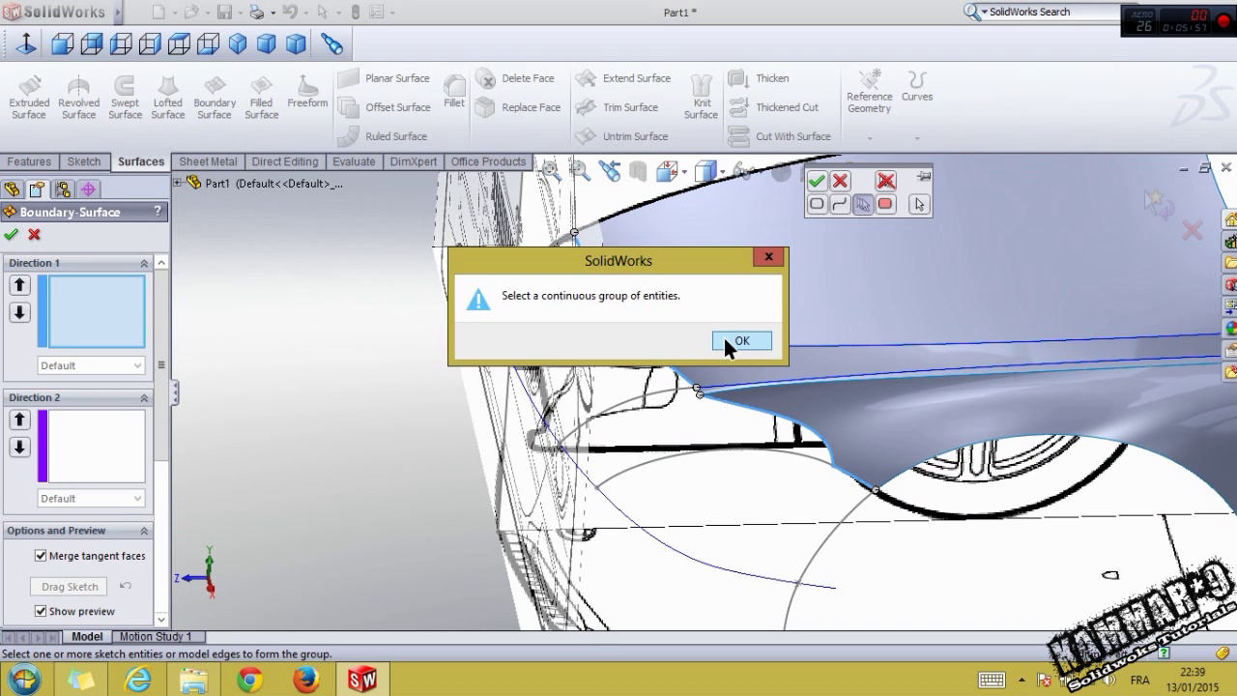
{"action": "left_click", "coordinate": [730, 341]}
Step: Orbit and zoom around the fender to inspect its lower edge and the adjoining edge
{"action": "mouse_move", "coordinate": [712, 362]}
{"action": "middle_mouse_down"}
{"action": "mouse_move", "coordinate": [657, 284]}
{"action": "mouse_move", "coordinate": [632, 301]}
{"action": "mouse_move", "coordinate": [633, 363]}
{"action": "middle_mouse_up"}
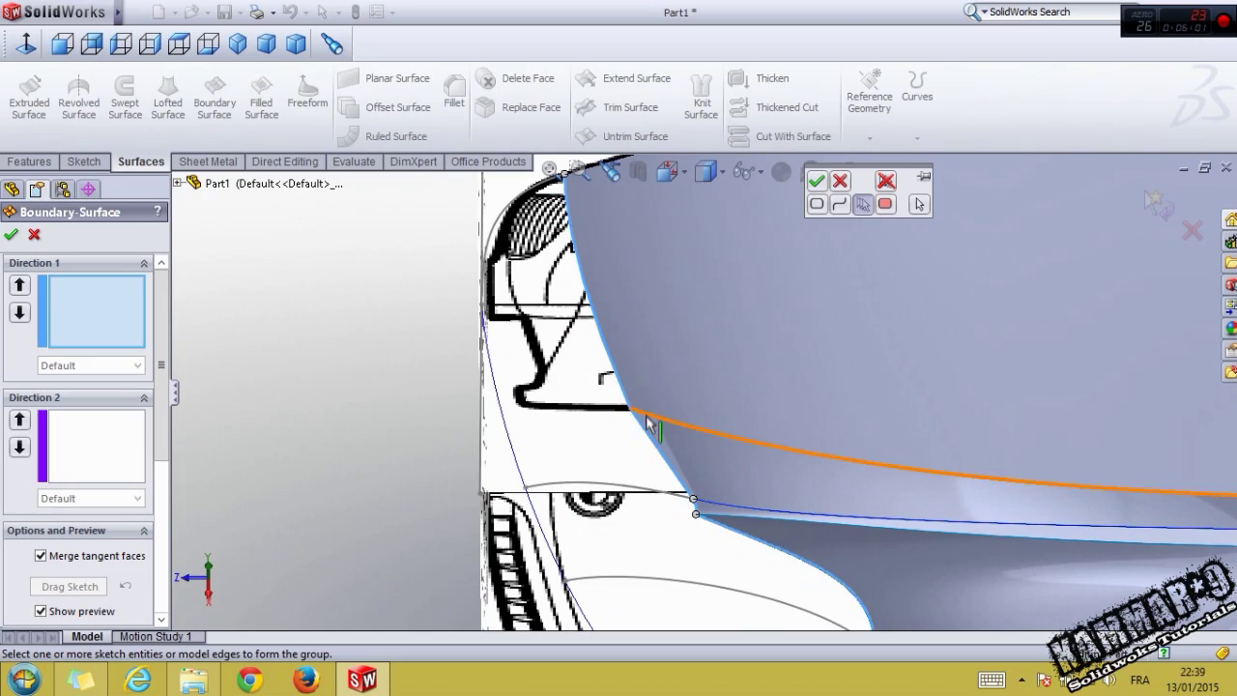
{"action": "mouse_move", "coordinate": [647, 414]}
{"action": "middle_mouse_down"}
{"action": "mouse_move", "coordinate": [702, 566]}
{"action": "mouse_move", "coordinate": [683, 423]}
{"action": "middle_mouse_up"}
{"action": "scroll", "coordinate": [682, 422], "scroll_direction": "up", "scroll_amount": 3}
{"action": "scroll", "coordinate": [566, 344], "scroll_direction": "up", "scroll_amount": 3}
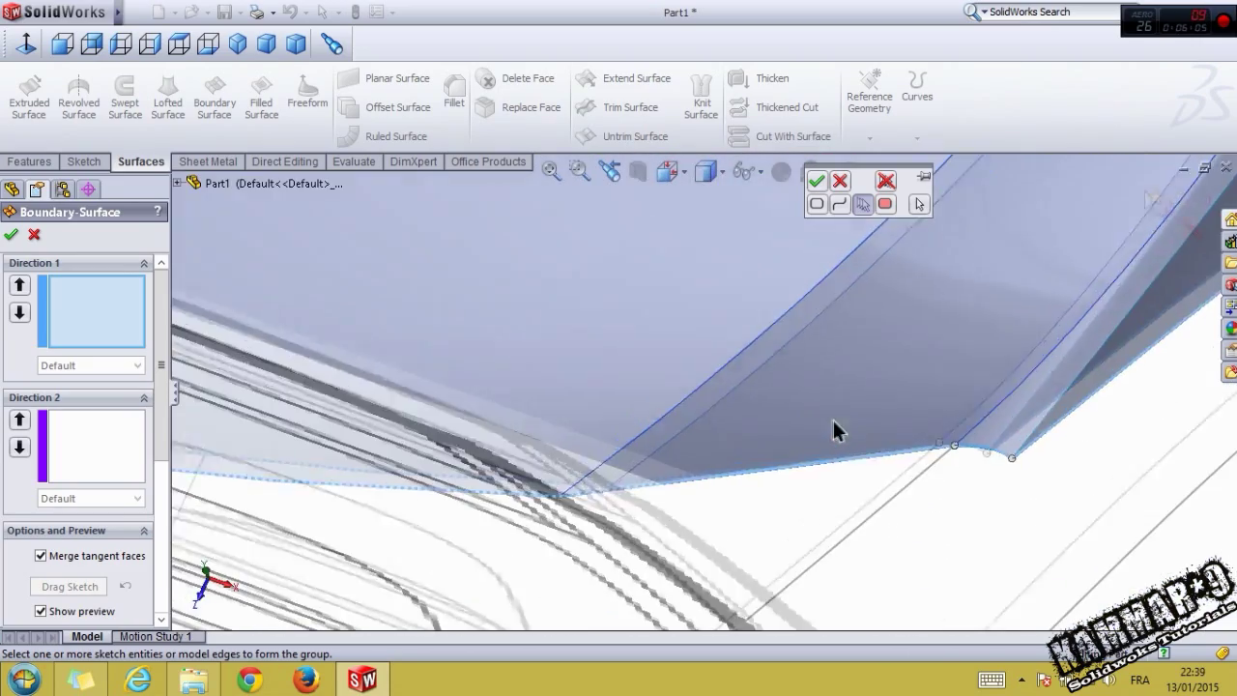
{"action": "scroll", "coordinate": [832, 418], "scroll_direction": "up", "scroll_amount": 3}
{"action": "scroll", "coordinate": [979, 464], "scroll_direction": "up", "scroll_amount": 3}
{"action": "scroll", "coordinate": [899, 430], "scroll_direction": "up", "scroll_amount": 3}
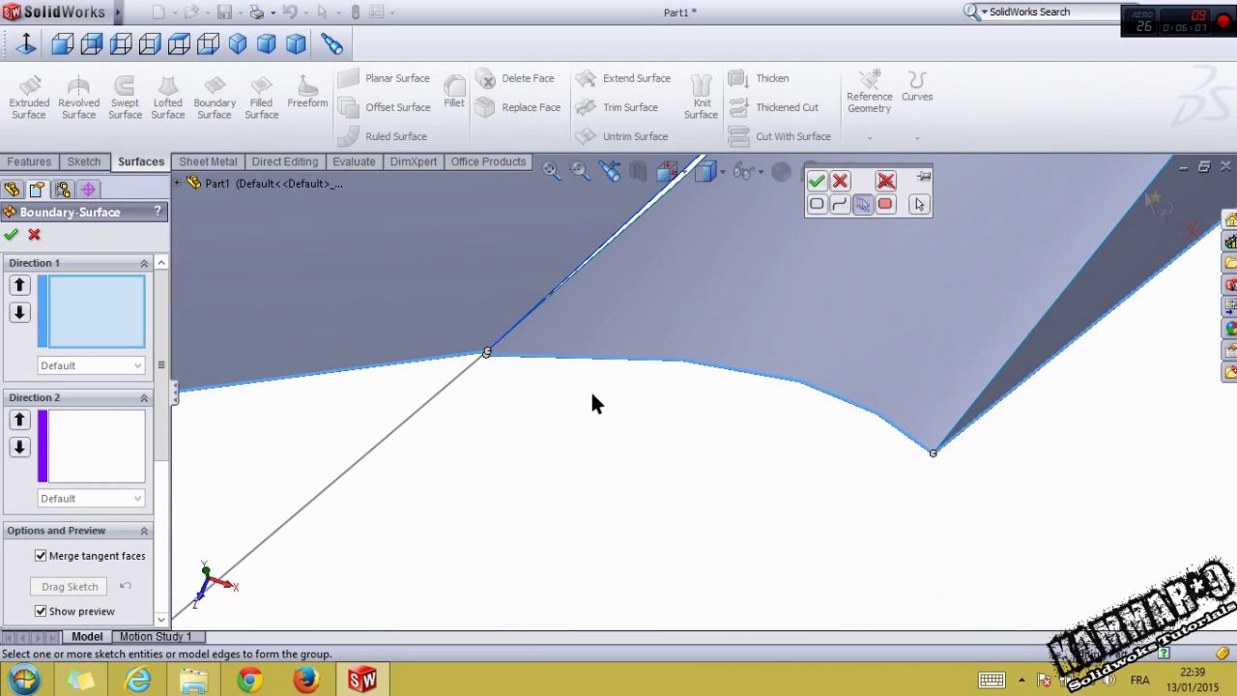
{"action": "scroll", "coordinate": [526, 362], "scroll_direction": "up", "scroll_amount": 3}
{"action": "scroll", "coordinate": [498, 387], "scroll_direction": "up", "scroll_amount": 2}
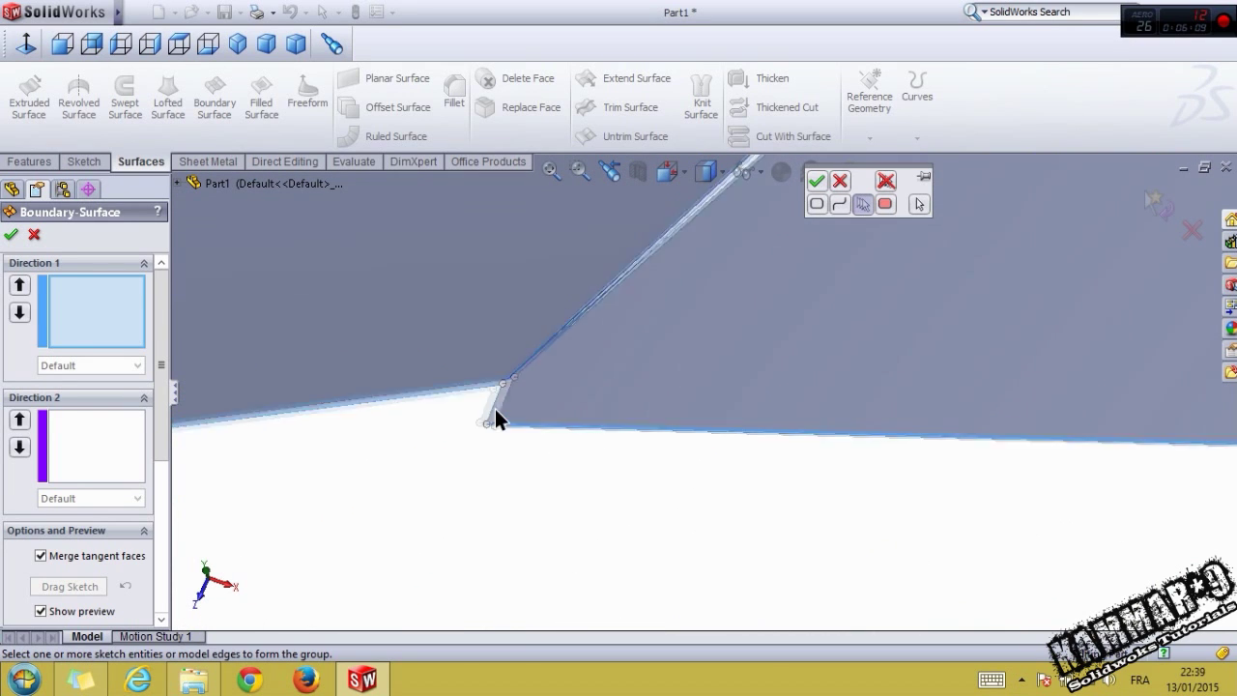
{"action": "scroll", "coordinate": [502, 407], "scroll_direction": "up", "scroll_amount": 2}
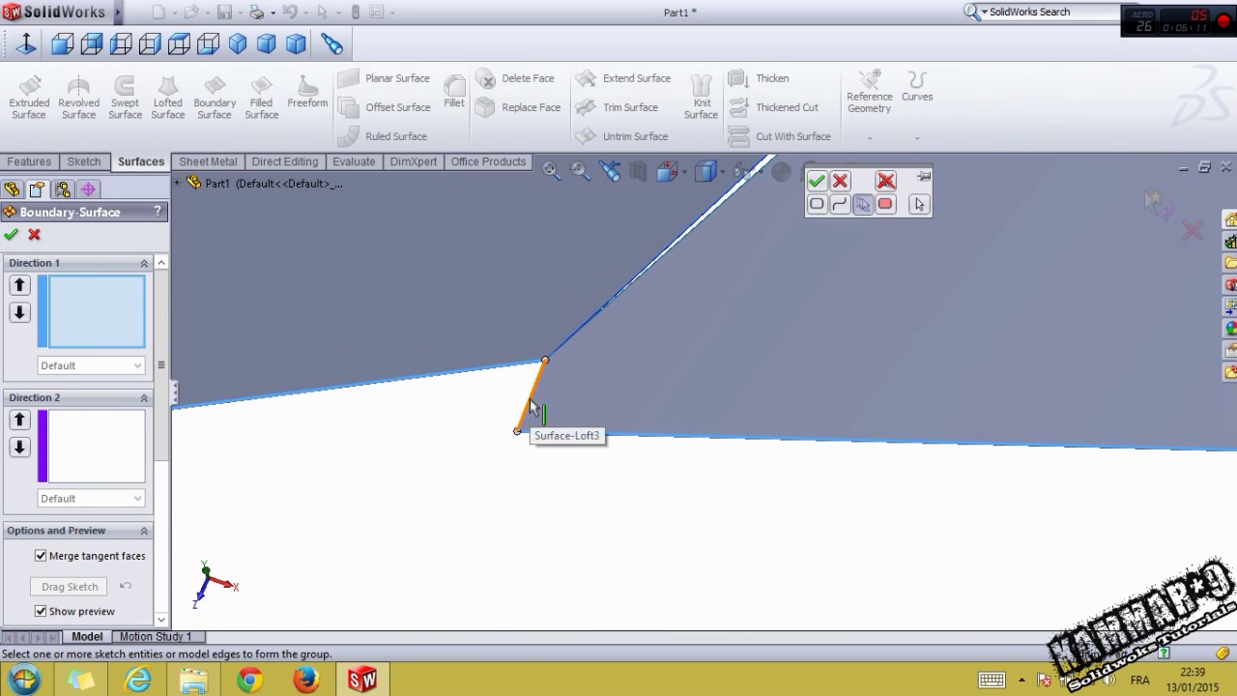
{"action": "mouse_move", "coordinate": [531, 406]}
{"action": "middle_mouse_down"}
{"action": "mouse_move", "coordinate": [623, 414]}
{"action": "mouse_move", "coordinate": [670, 396]}
{"action": "middle_mouse_up"}
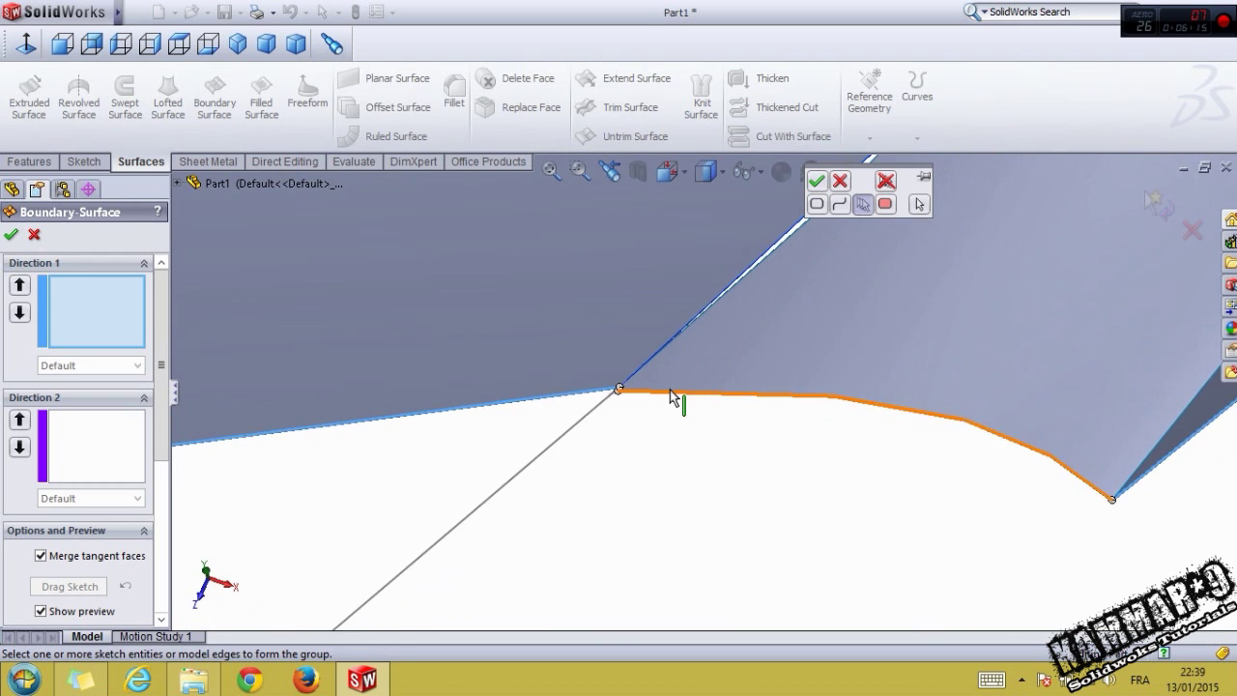
{"action": "scroll", "coordinate": [654, 398], "scroll_direction": "up", "scroll_amount": 1}
{"action": "scroll", "coordinate": [568, 396], "scroll_direction": "down", "scroll_amount": 2}
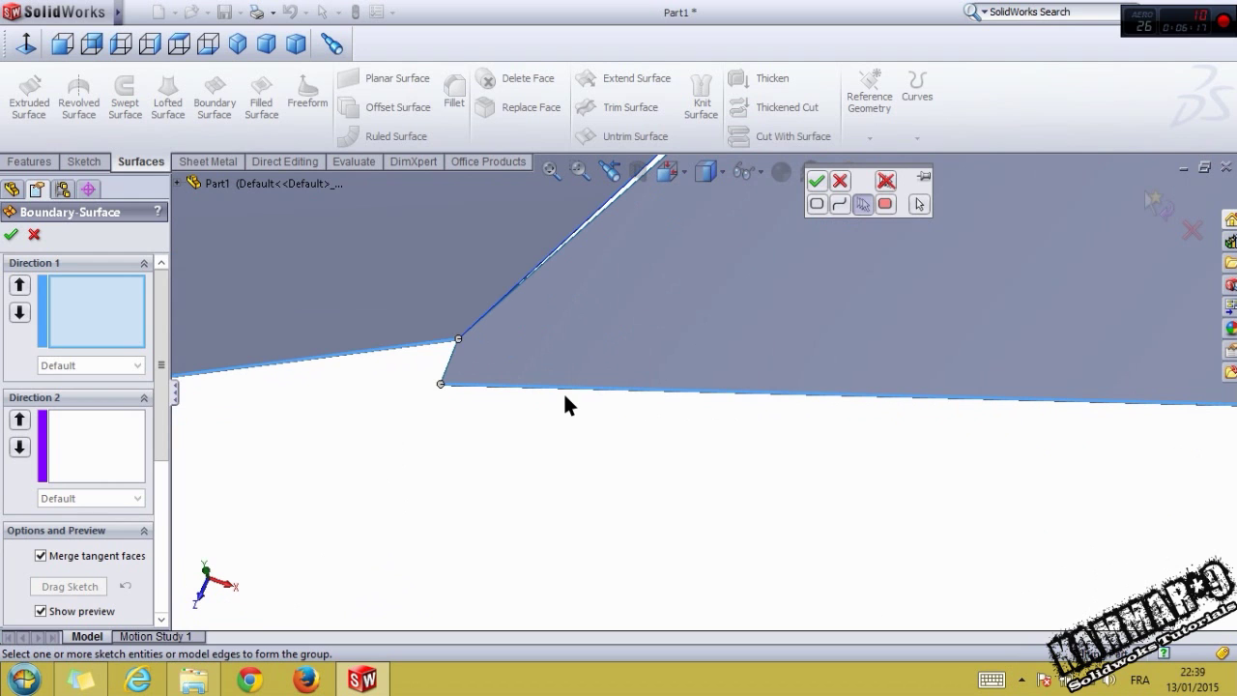
{"action": "key", "text": "ctrl+Right"}
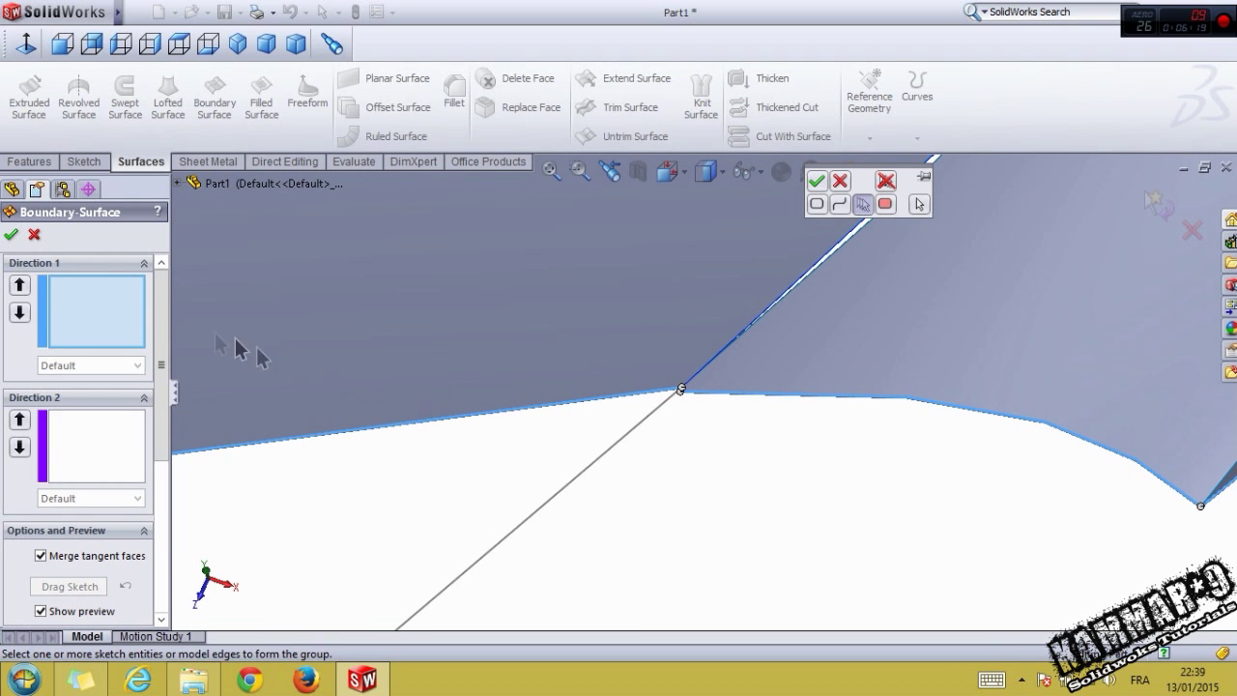
Step: Cancel the boundary surface and open Sketch30 under Surface-Trim9 for editing
{"action": "left_click", "coordinate": [34, 235]}
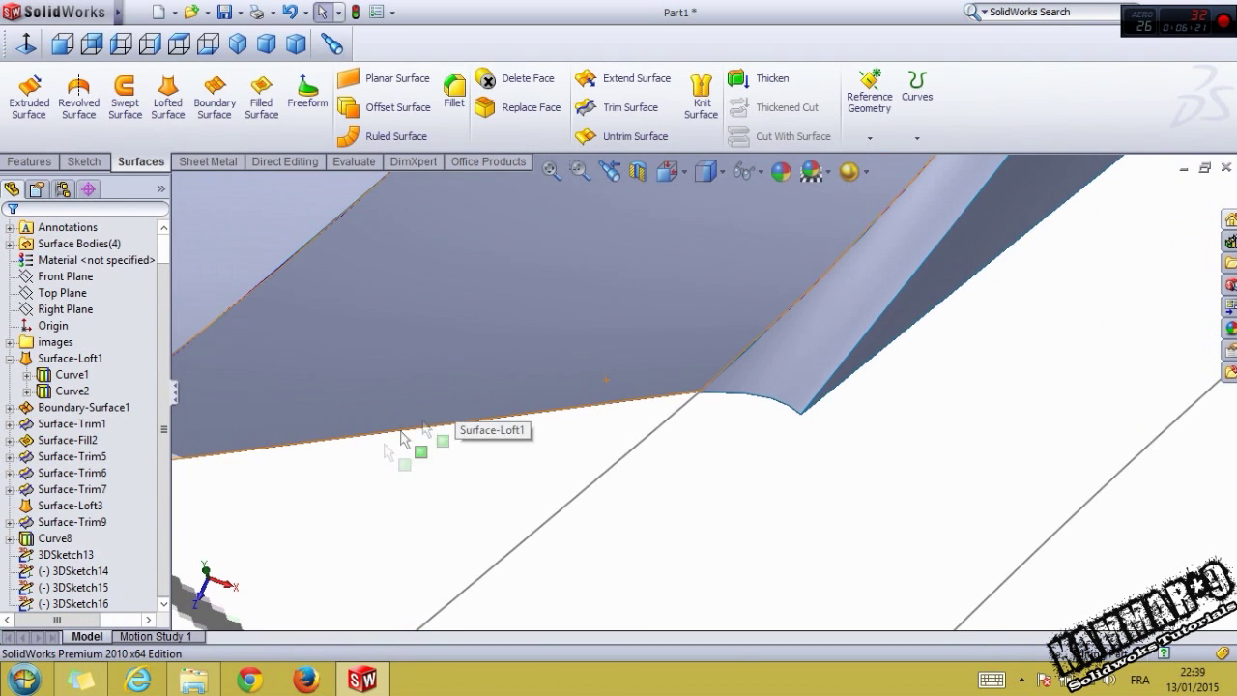
{"action": "left_click", "coordinate": [73, 488]}
{"action": "key", "text": "Escape"}
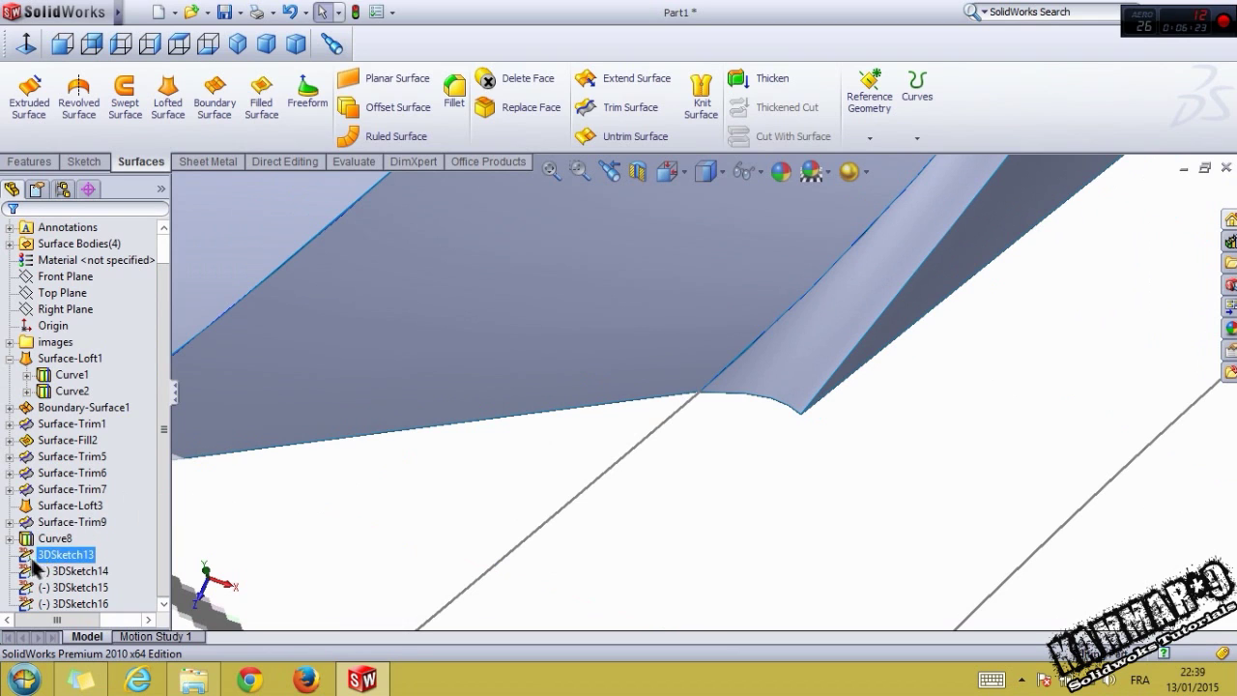
{"action": "left_click", "coordinate": [52, 524]}
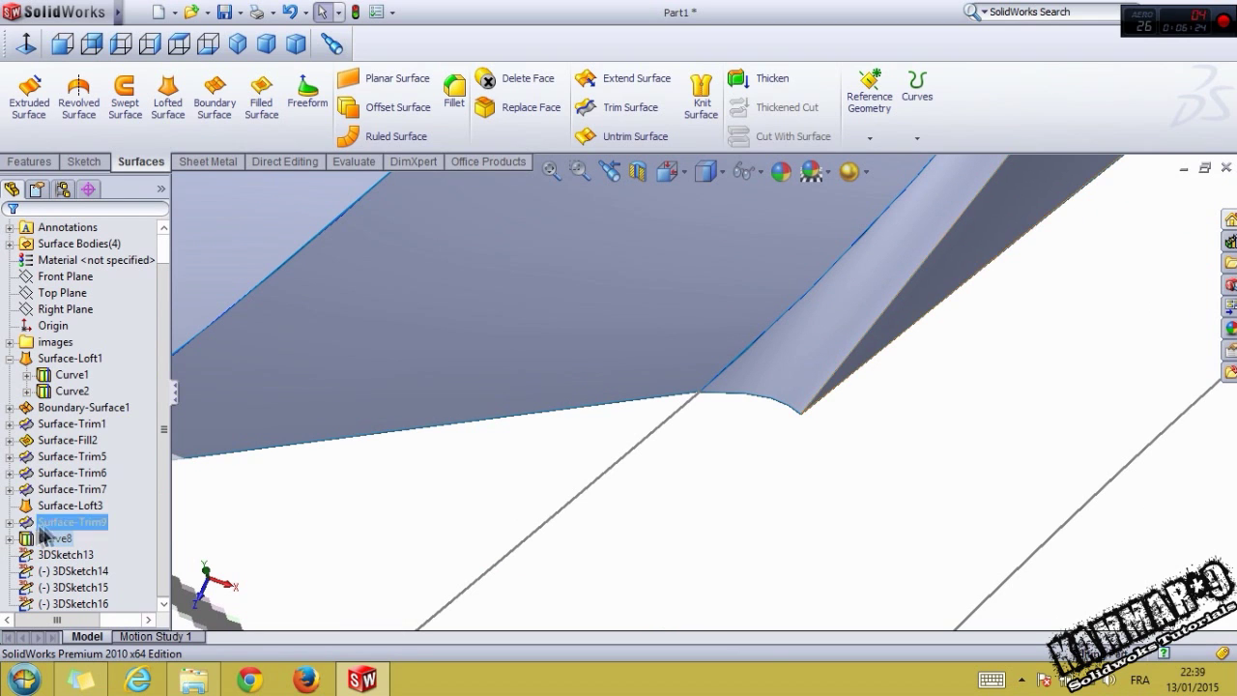
{"action": "left_click", "coordinate": [10, 522]}
{"action": "left_click", "coordinate": [77, 538]}
{"action": "left_click", "coordinate": [64, 491]}
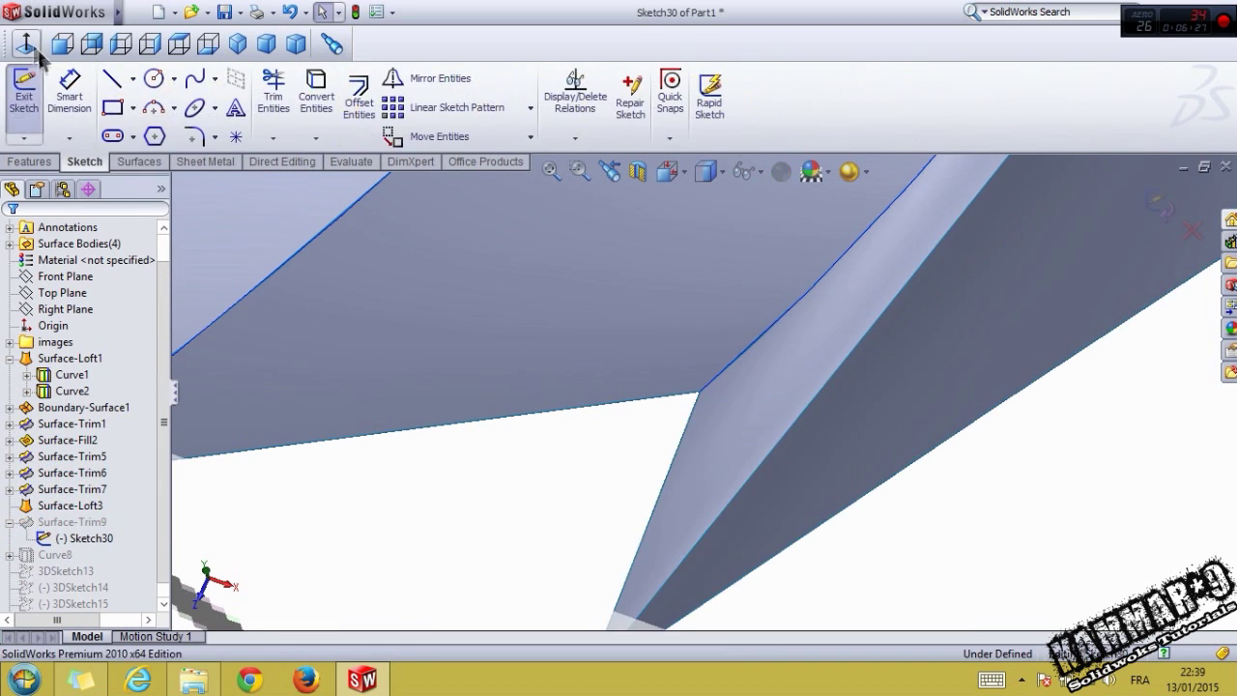
Step: Drag the Sketch30 spline endpoint onto the fender surface's corner
{"action": "scroll", "coordinate": [512, 391], "scroll_direction": "down", "scroll_amount": 3}
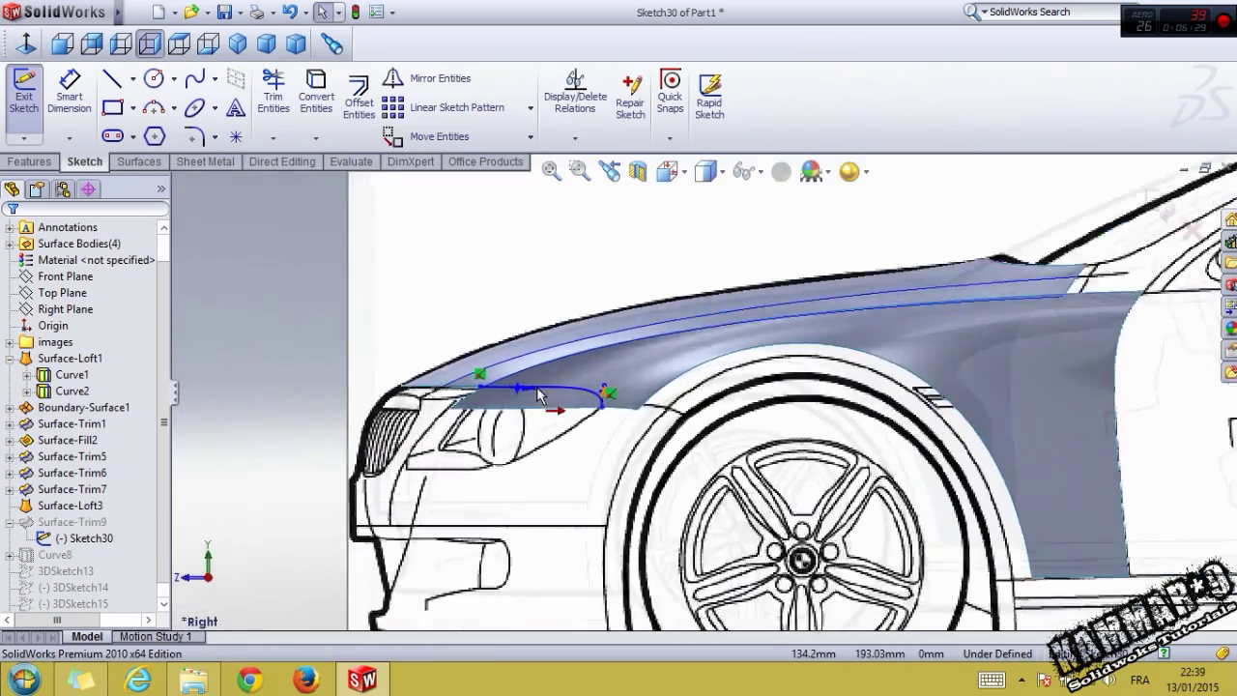
{"action": "scroll", "coordinate": [510, 390], "scroll_direction": "down", "scroll_amount": 3}
{"action": "scroll", "coordinate": [507, 390], "scroll_direction": "down", "scroll_amount": 3}
{"action": "scroll", "coordinate": [541, 384], "scroll_direction": "down", "scroll_amount": 2}
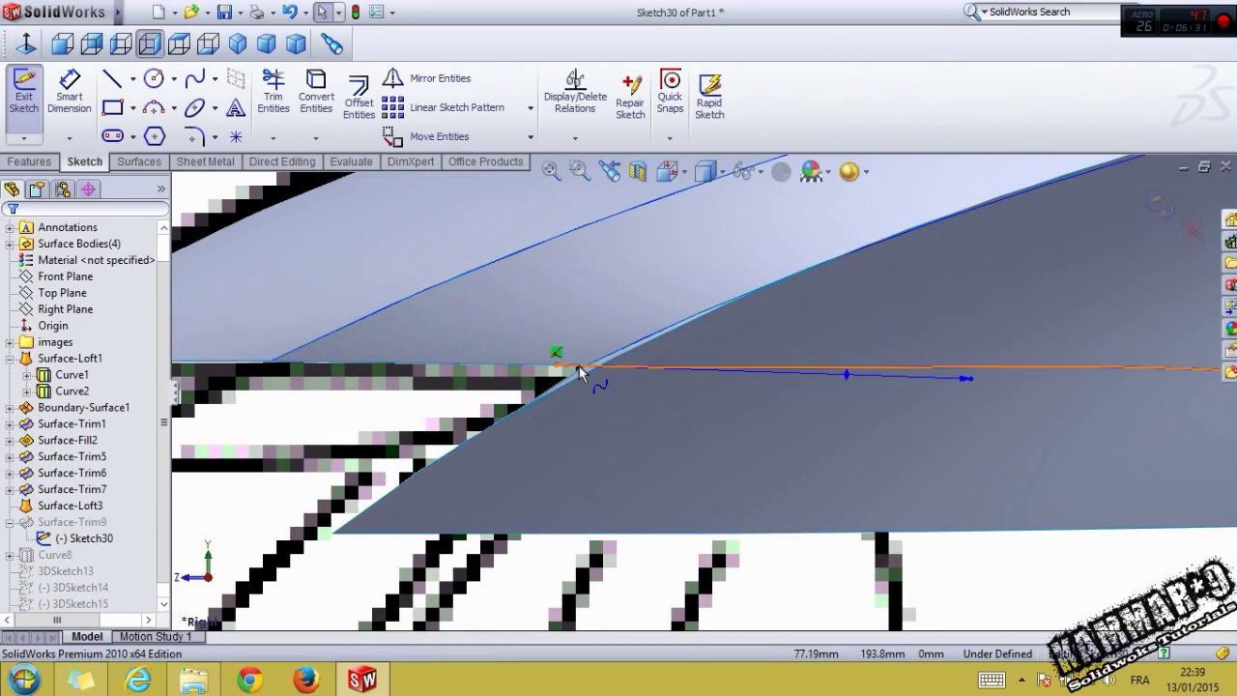
{"action": "left_click", "coordinate": [578, 379]}
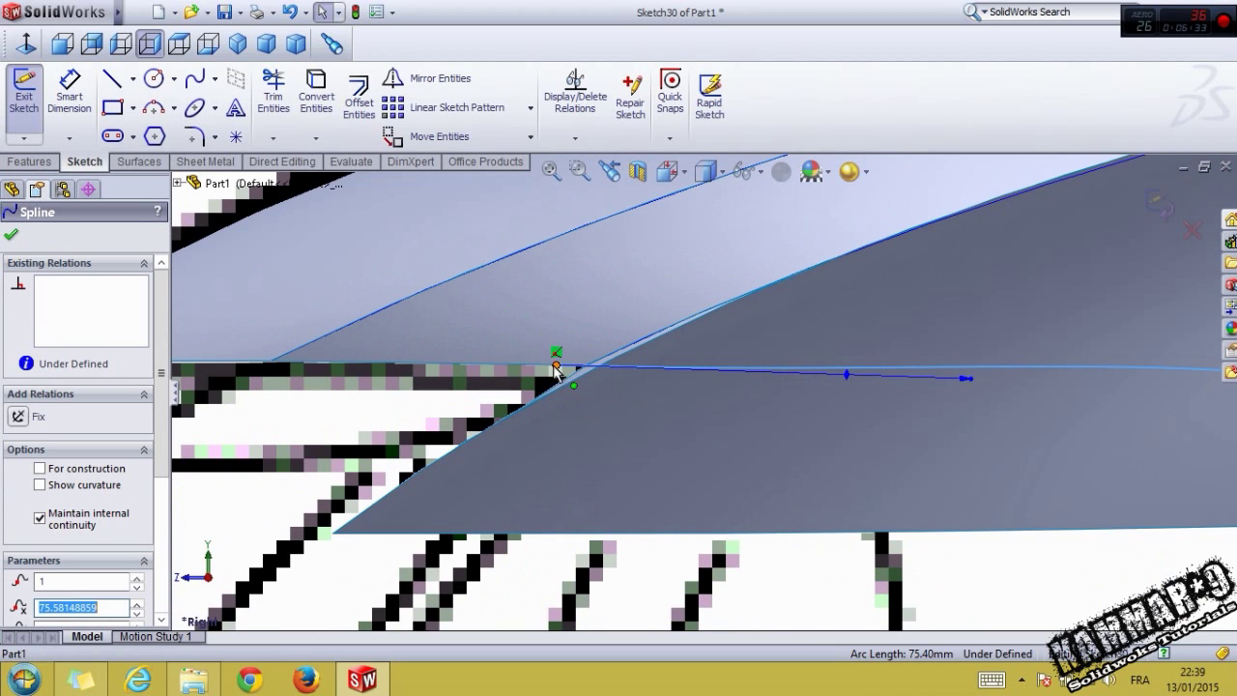
{"action": "mouse_move", "coordinate": [555, 369]}
{"action": "left_mouse_down"}
{"action": "mouse_move", "coordinate": [586, 366]}
{"action": "mouse_move", "coordinate": [552, 354]}
{"action": "left_mouse_up"}
{"action": "middle_click_drag", "start_coordinate": [552, 354], "coordinate": [538, 391]}
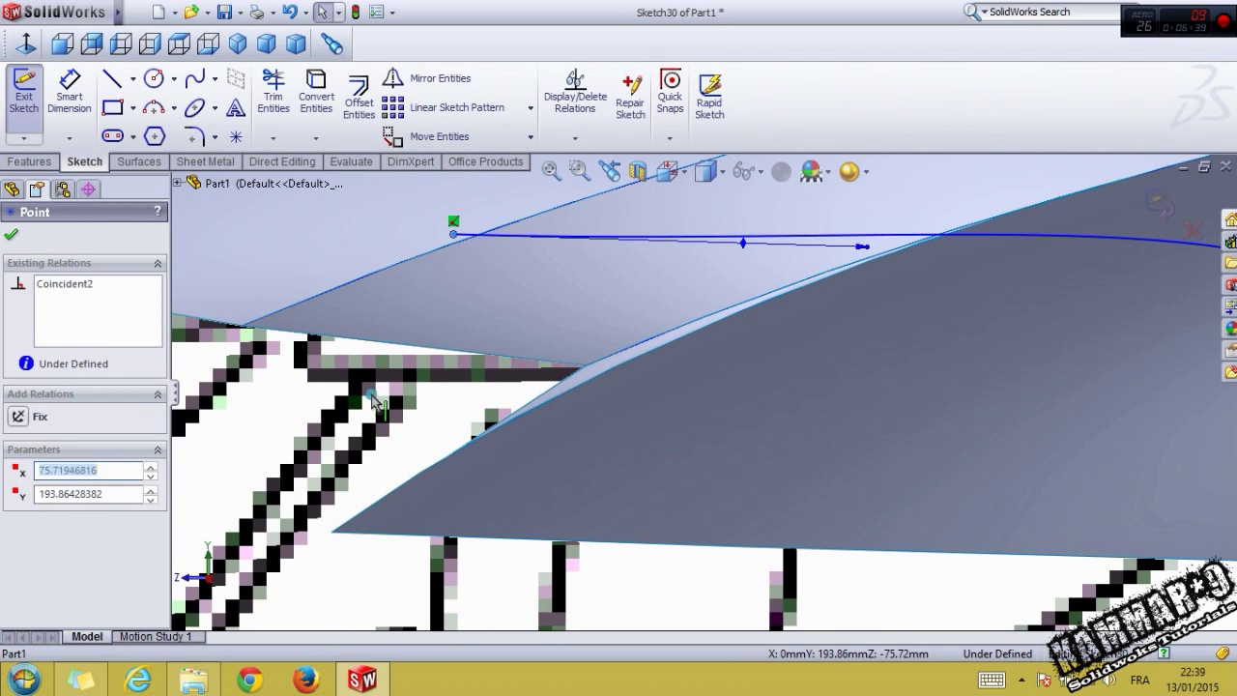
{"action": "key", "text": "Escape"}
Step: Make the spline endpoint coincident with the corner vertex and tangent to the fender edge
{"action": "left_click", "coordinate": [453, 235]}
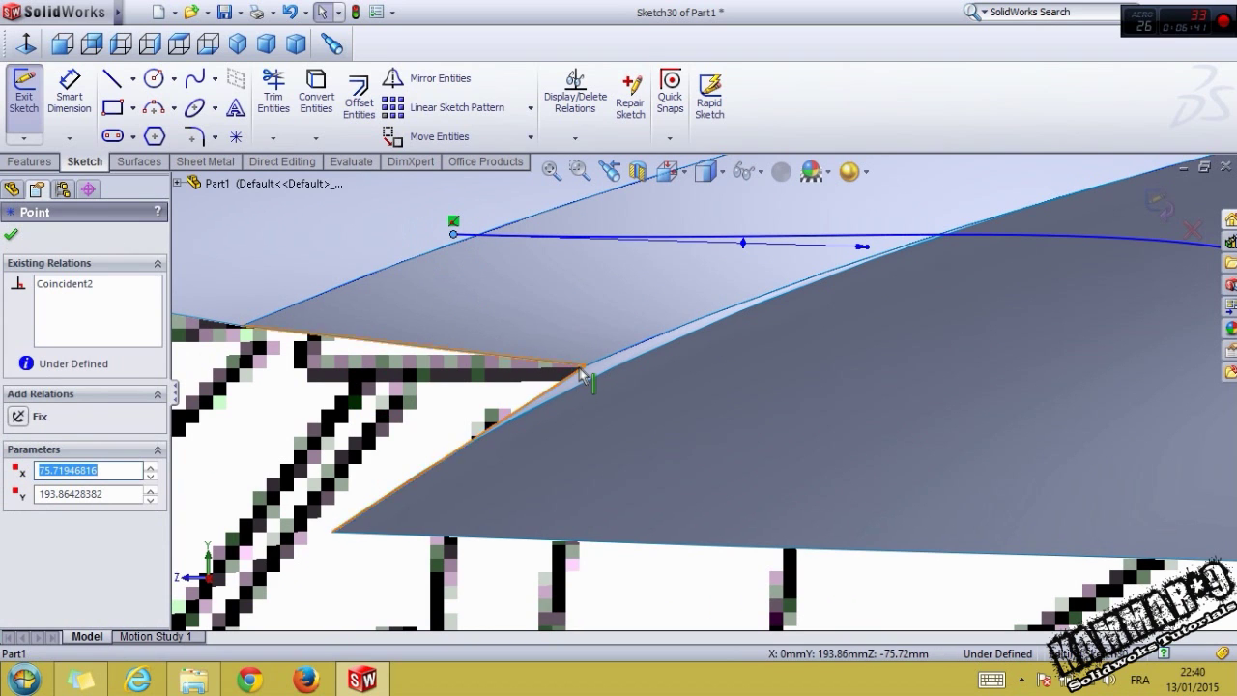
{"action": "key", "text": "Escape"}
{"action": "left_click", "coordinate": [584, 364], "text": "ctrl"}
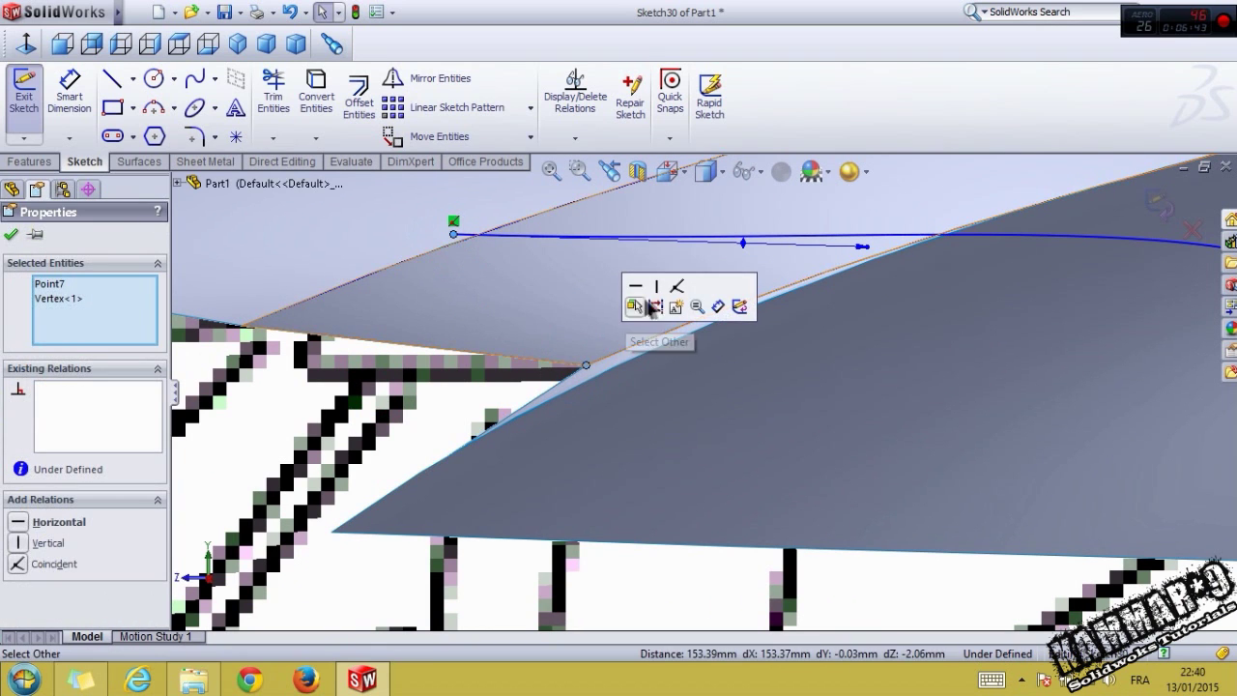
{"action": "left_click", "coordinate": [676, 301]}
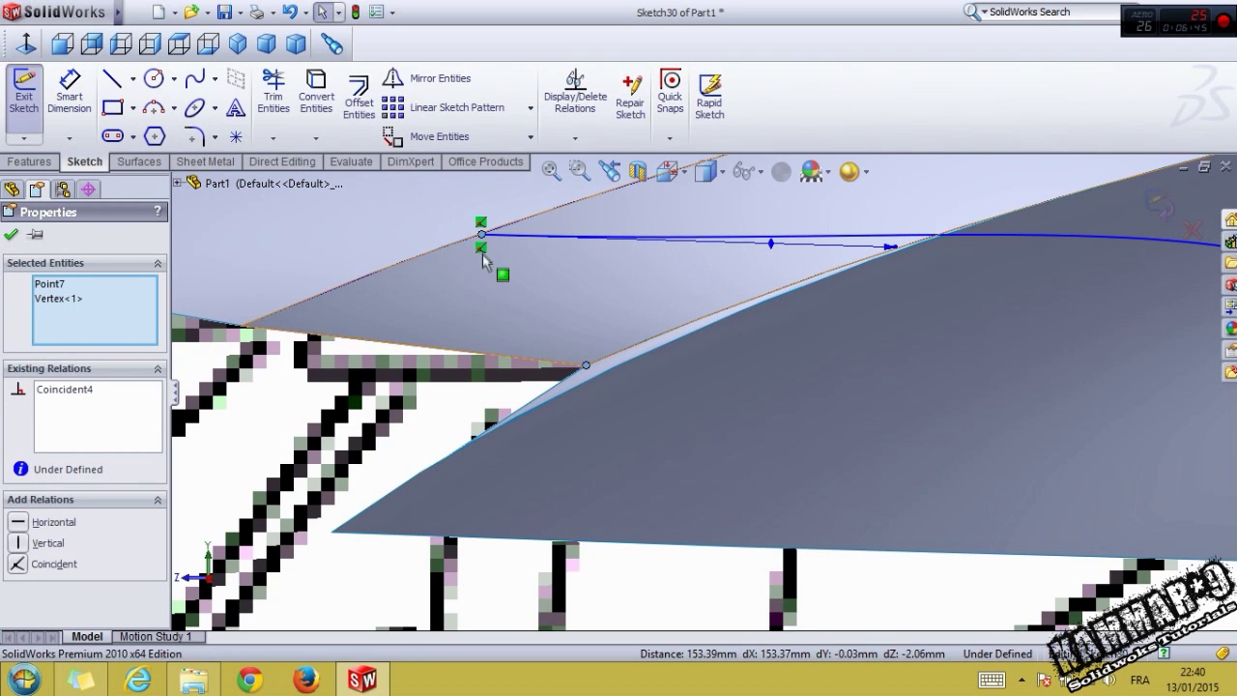
{"action": "left_click", "coordinate": [512, 236]}
{"action": "left_click", "coordinate": [486, 350], "text": "ctrl"}
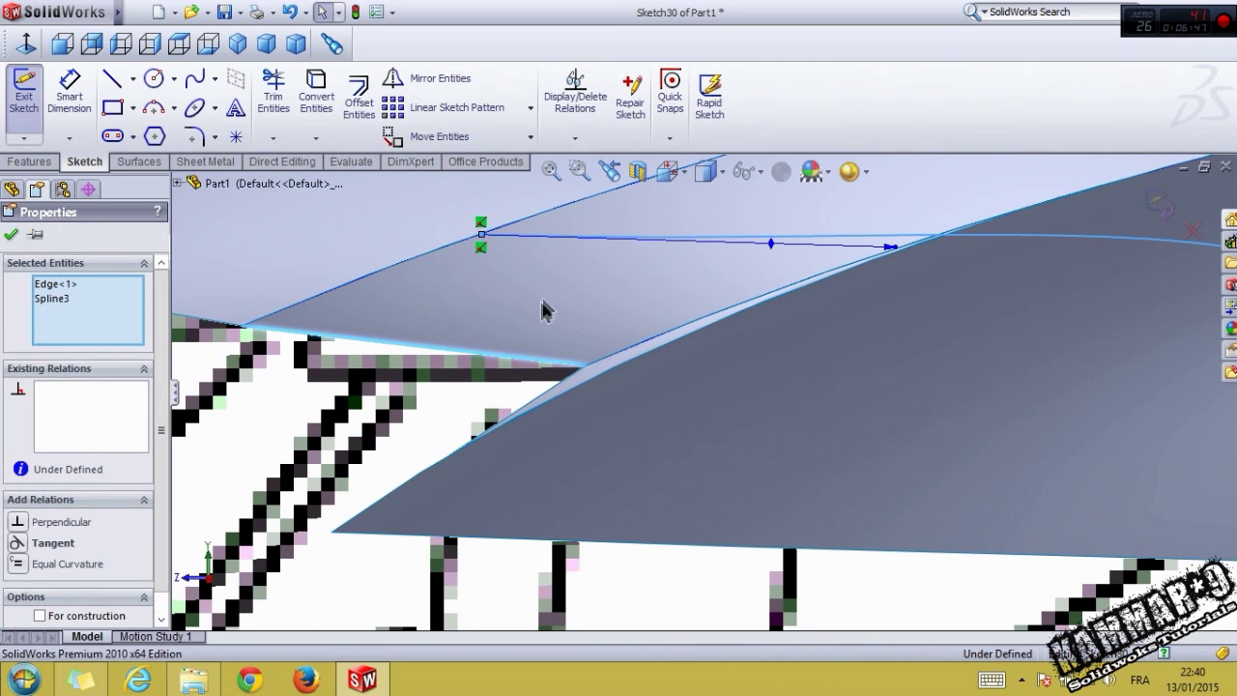
{"action": "left_click", "coordinate": [557, 283]}
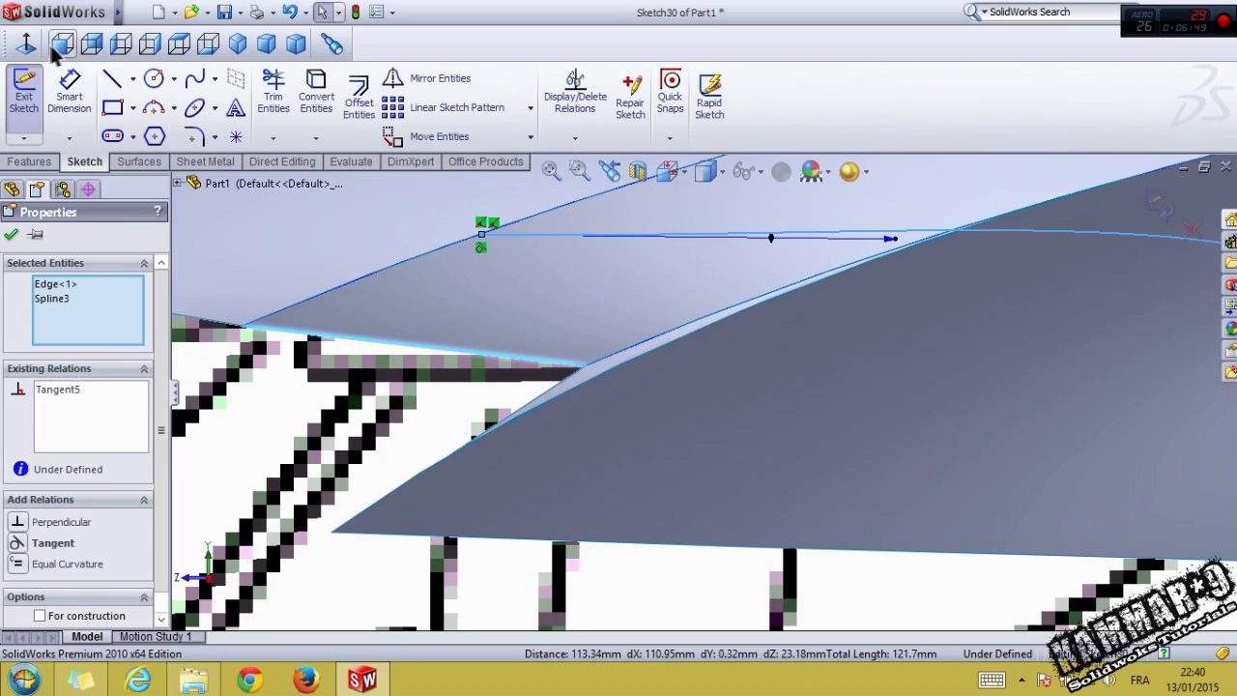
Step: Orient the view Normal To, then to the Right side view, and zoom in
{"action": "left_click", "coordinate": [27, 45]}
{"action": "left_click", "coordinate": [149, 44]}
{"action": "scroll", "coordinate": [474, 386], "scroll_direction": "down", "scroll_amount": 2}
{"action": "scroll", "coordinate": [609, 416], "scroll_direction": "down", "scroll_amount": 2}
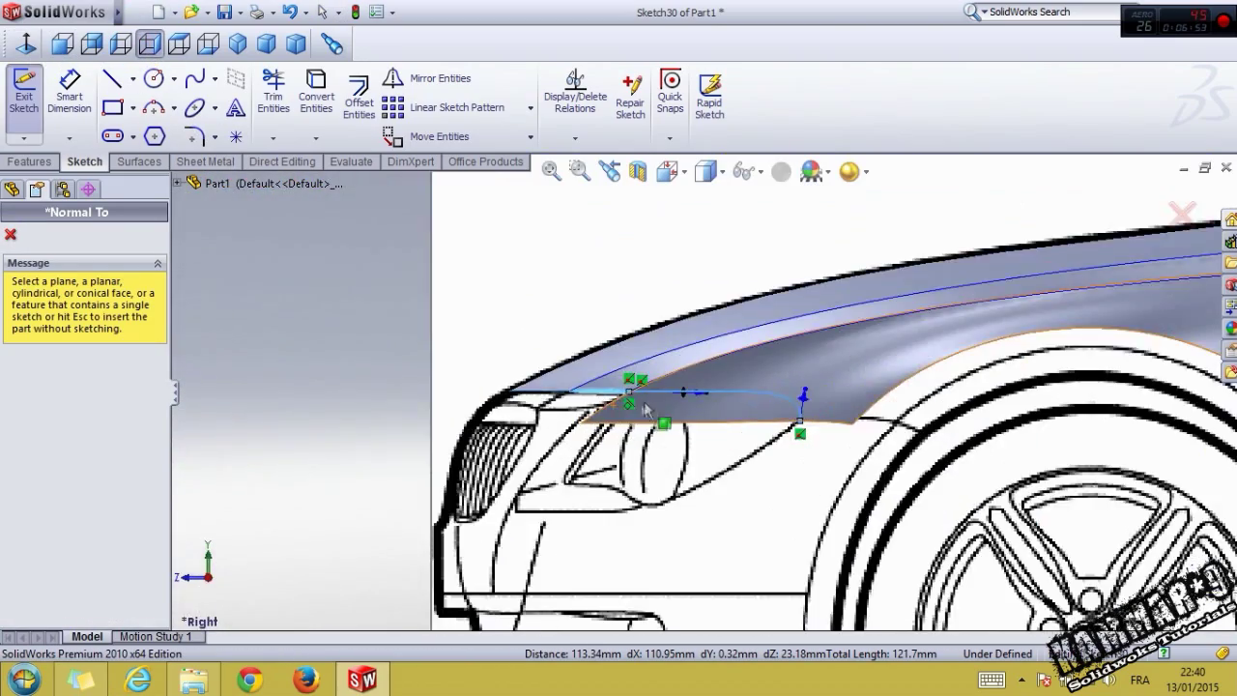
{"action": "scroll", "coordinate": [647, 425], "scroll_direction": "down", "scroll_amount": 2}
{"action": "scroll", "coordinate": [657, 425], "scroll_direction": "down", "scroll_amount": 2}
{"action": "scroll", "coordinate": [653, 348], "scroll_direction": "down", "scroll_amount": 3}
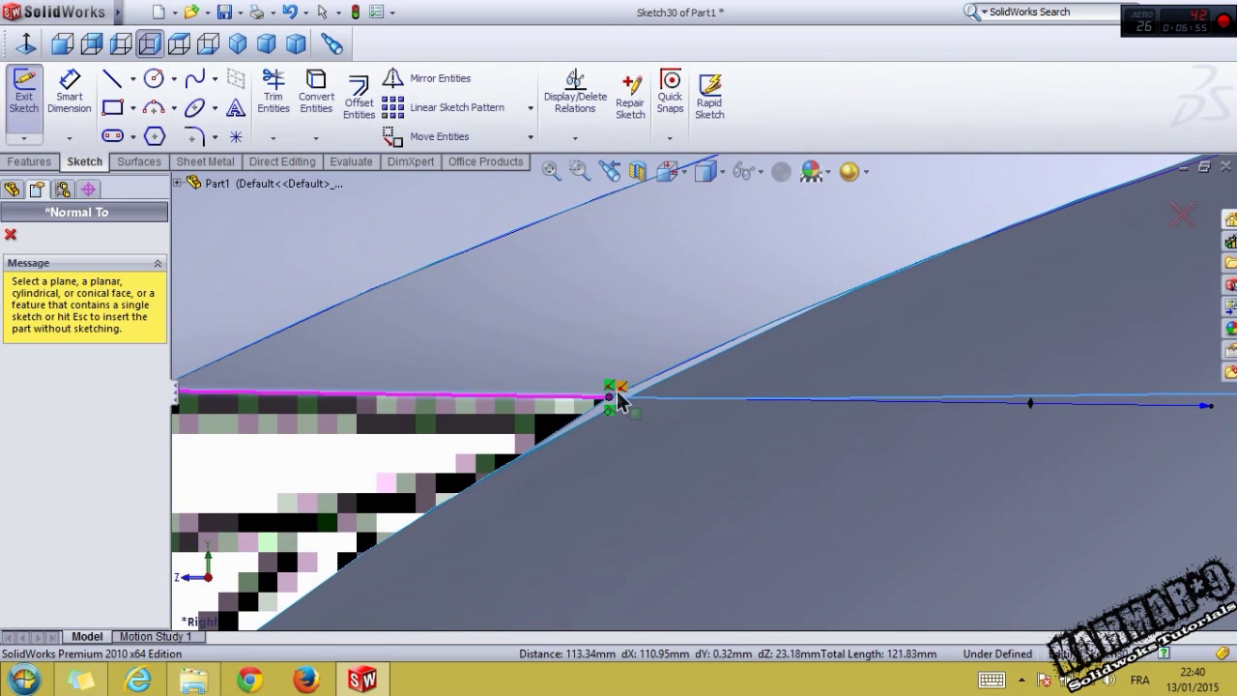
{"action": "scroll", "coordinate": [821, 416], "scroll_direction": "up", "scroll_amount": 3}
Step: Exit Sketch30 so Surface-Trim9 rebuilds along the adjusted spline
{"action": "scroll", "coordinate": [821, 415], "scroll_direction": "up", "scroll_amount": 2}
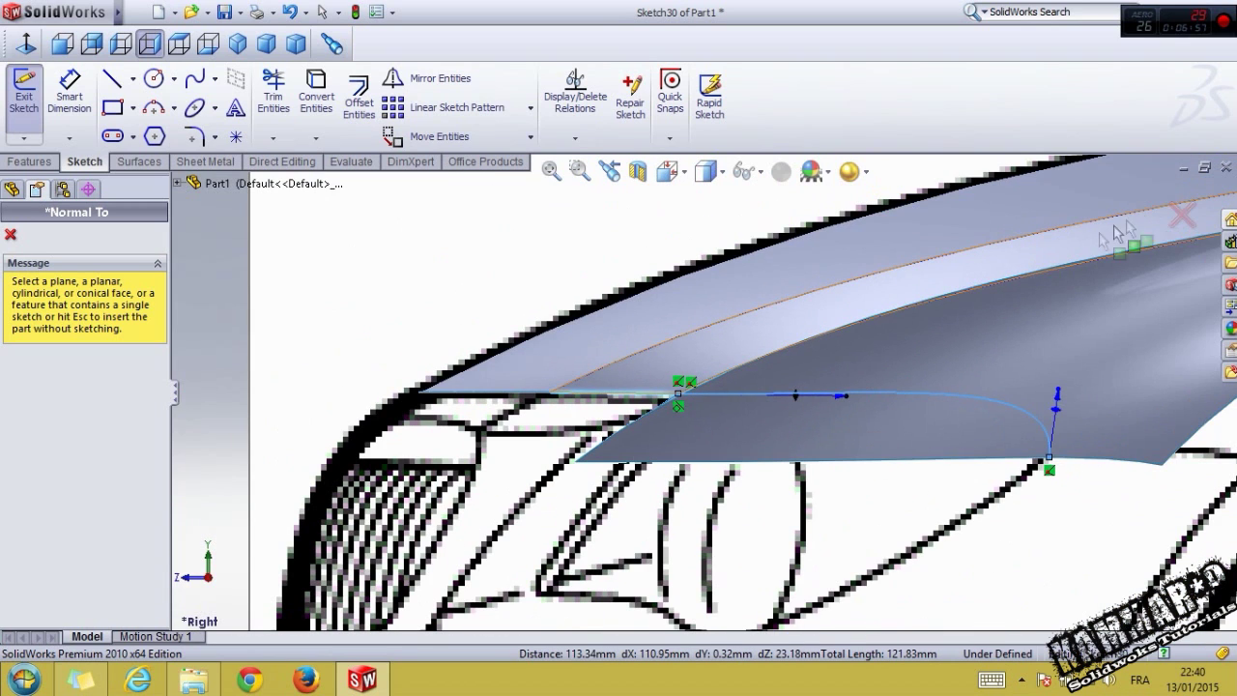
{"action": "left_click", "coordinate": [1181, 228]}
{"action": "left_click", "coordinate": [1160, 203]}
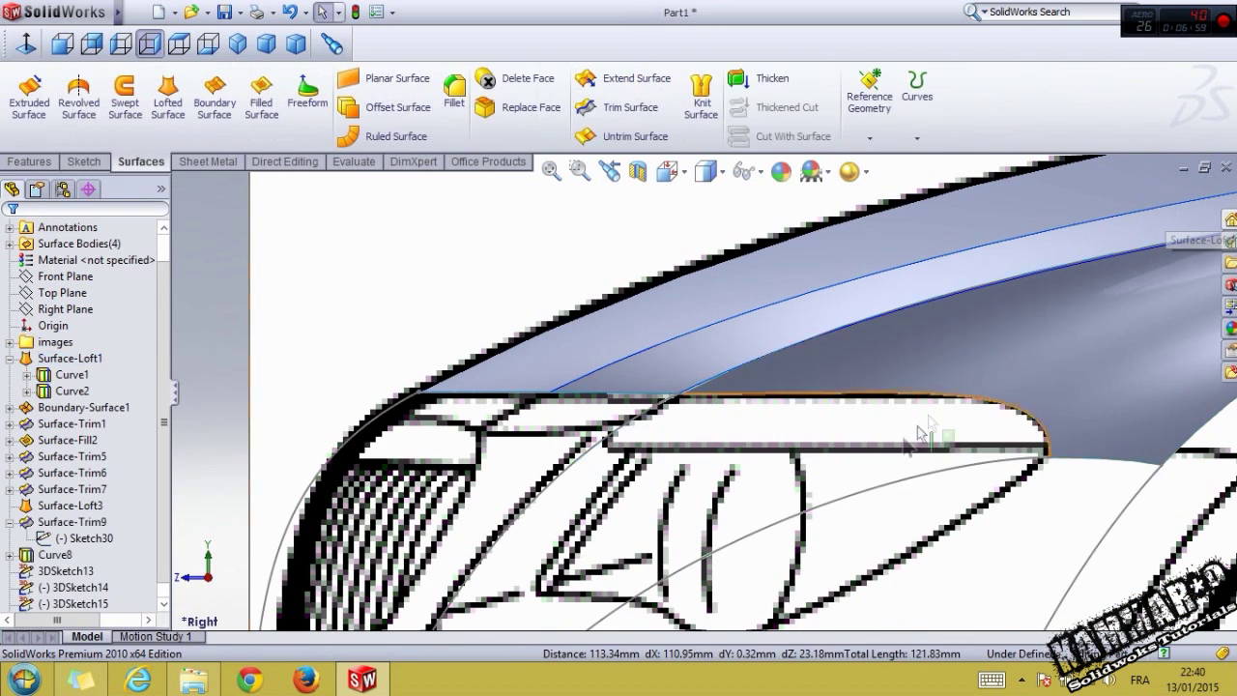
Step: Zoom around the front fender corner to inspect the rebuilt trim
{"action": "scroll", "coordinate": [674, 387], "scroll_direction": "down", "scroll_amount": 4}
{"action": "scroll", "coordinate": [672, 380], "scroll_direction": "up", "scroll_amount": 2}
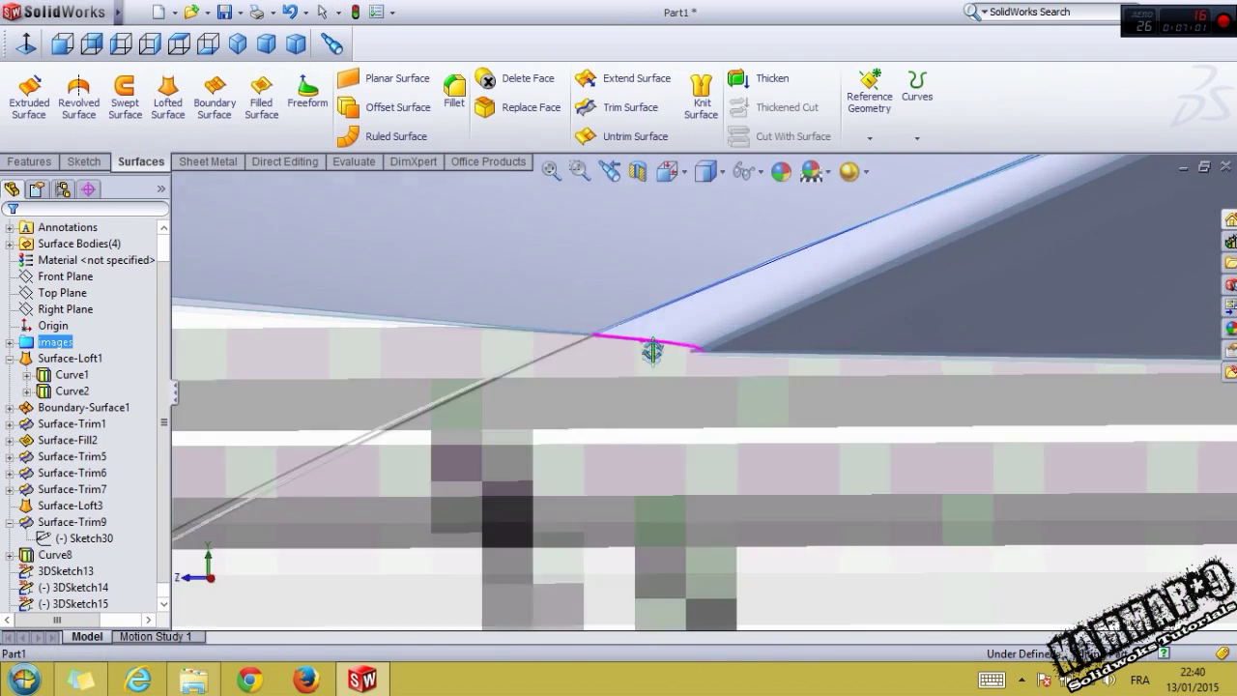
{"action": "scroll", "coordinate": [638, 367], "scroll_direction": "up", "scroll_amount": 3}
{"action": "scroll", "coordinate": [601, 319], "scroll_direction": "down", "scroll_amount": 2}
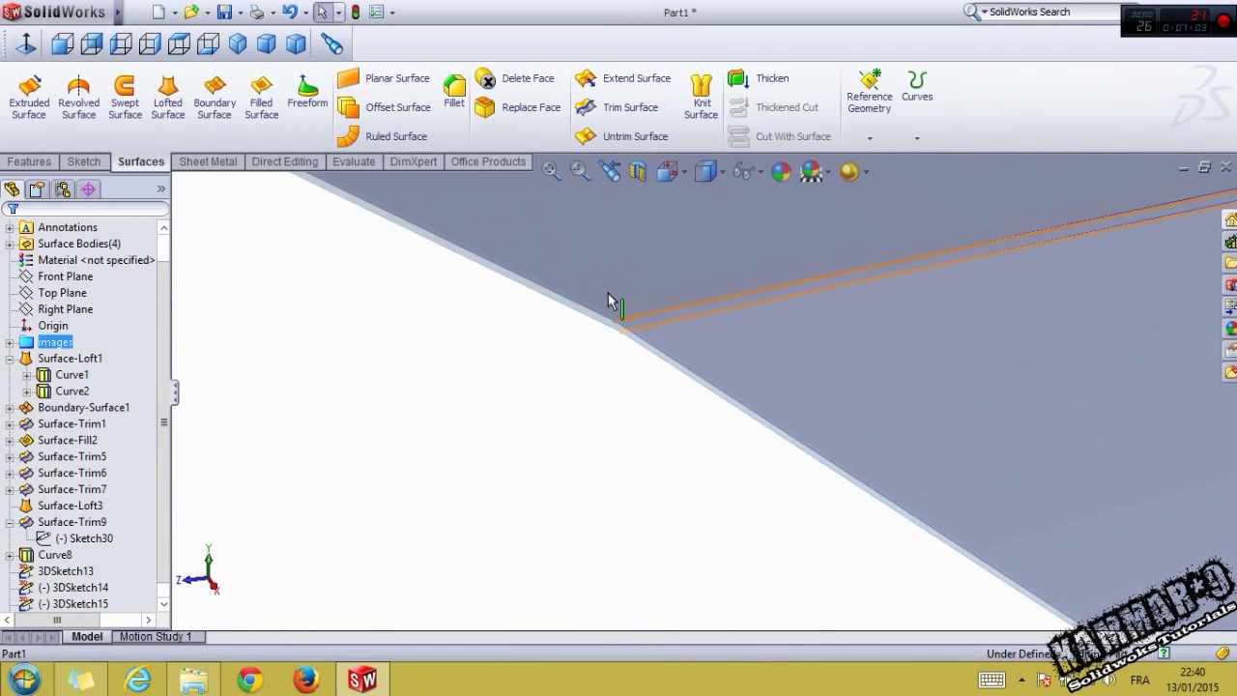
{"action": "scroll", "coordinate": [621, 328], "scroll_direction": "down", "scroll_amount": 2}
{"action": "scroll", "coordinate": [624, 406], "scroll_direction": "up", "scroll_amount": 2}
{"action": "scroll", "coordinate": [627, 428], "scroll_direction": "up", "scroll_amount": 3}
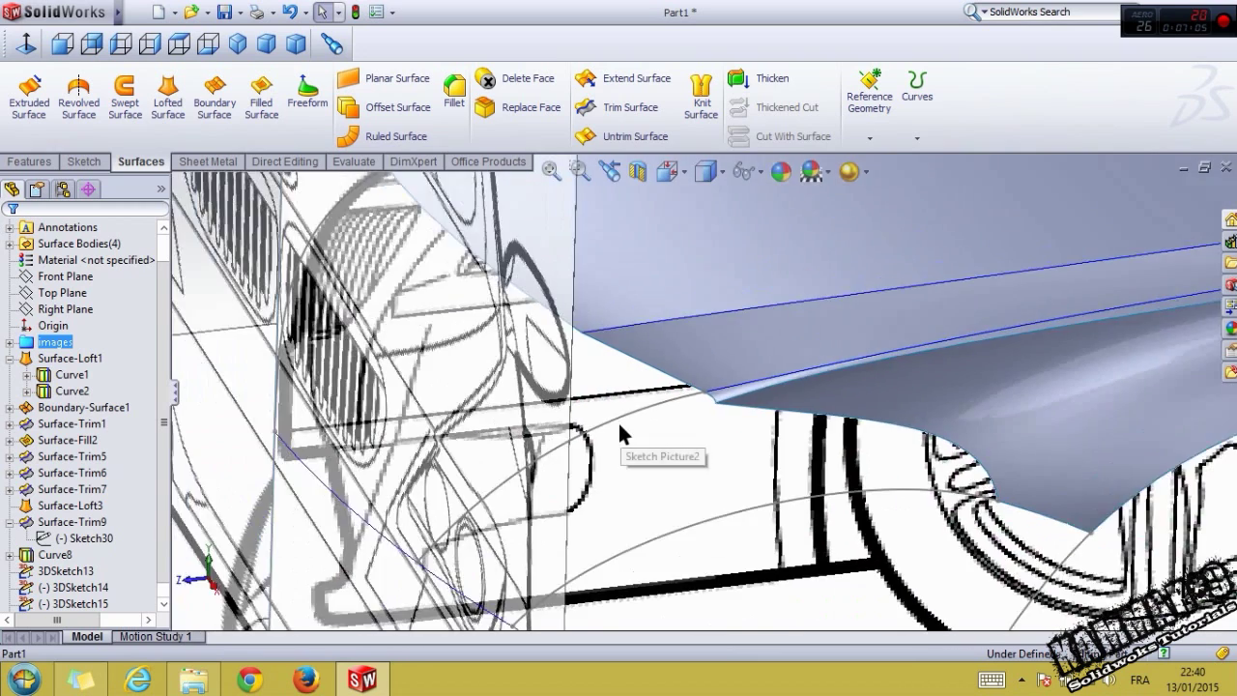
{"action": "scroll", "coordinate": [624, 428], "scroll_direction": "up", "scroll_amount": 2}
{"action": "left_click_drag", "start_coordinate": [165, 490], "coordinate": [166, 513]}
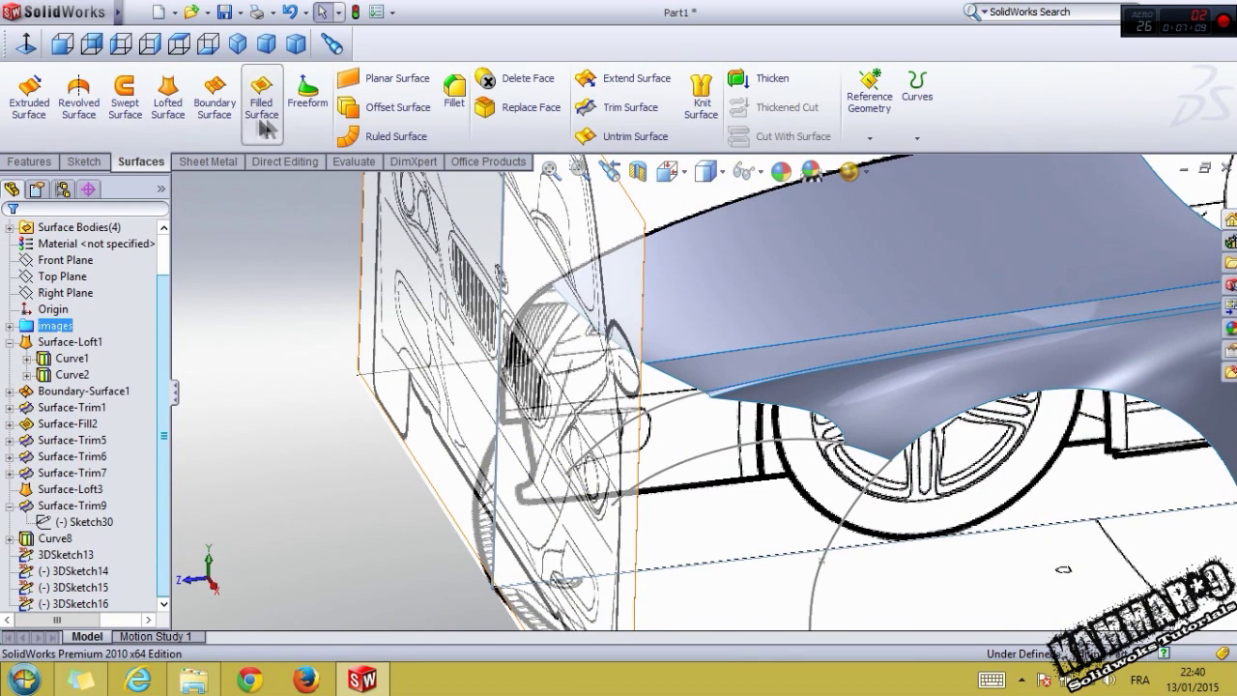
Step: Start a Boundary Surface with the fender's front edges grouped as Open Group<1>
{"action": "left_click", "coordinate": [216, 106]}
{"action": "scroll", "coordinate": [599, 422], "scroll_direction": "down", "scroll_amount": 2}
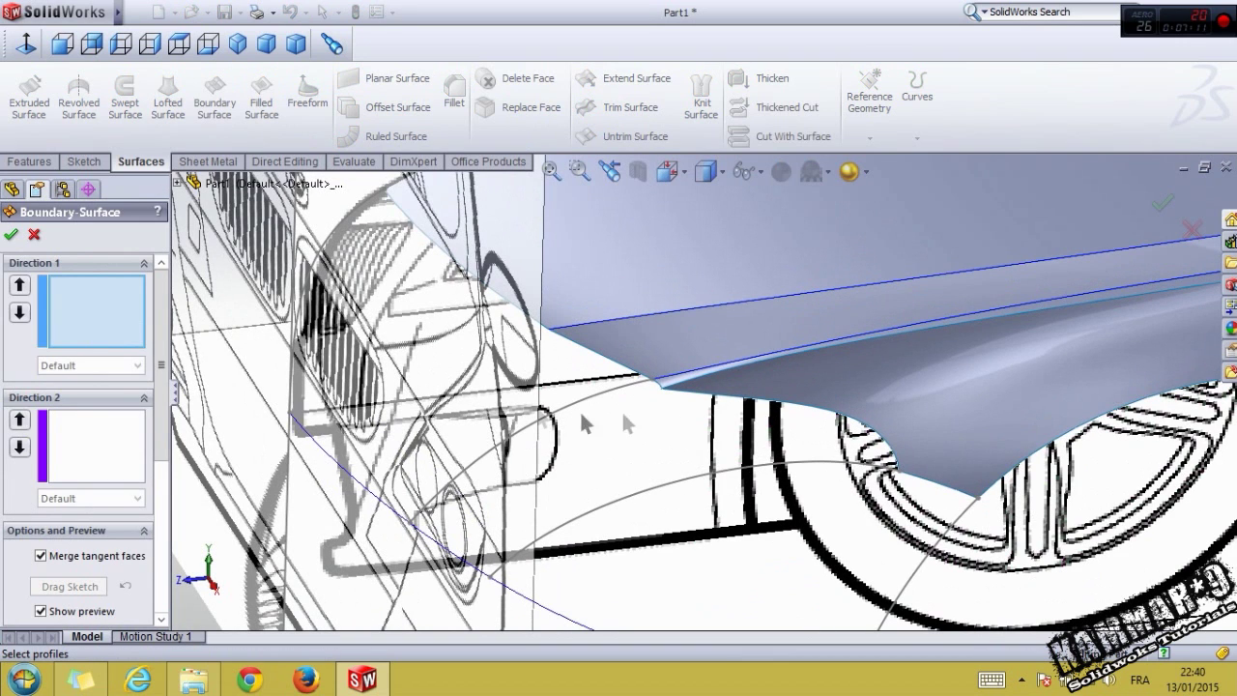
{"action": "right_click", "coordinate": [93, 330]}
{"action": "left_click", "coordinate": [124, 351]}
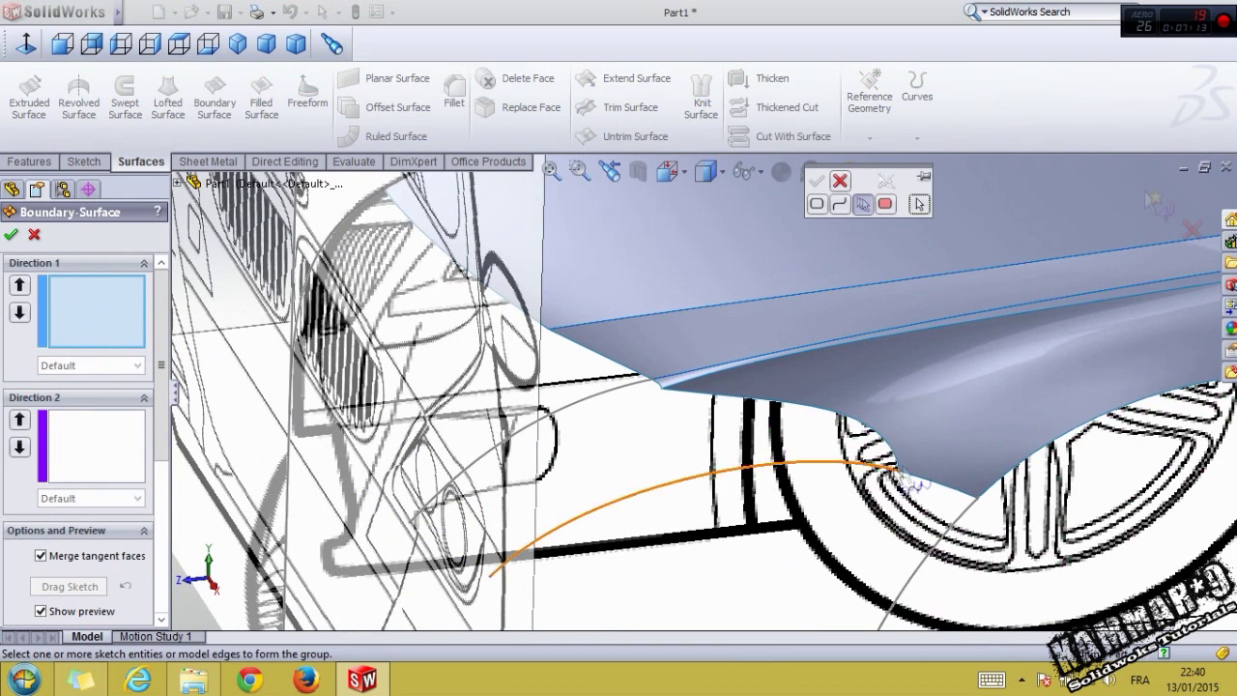
{"action": "left_click", "coordinate": [922, 486]}
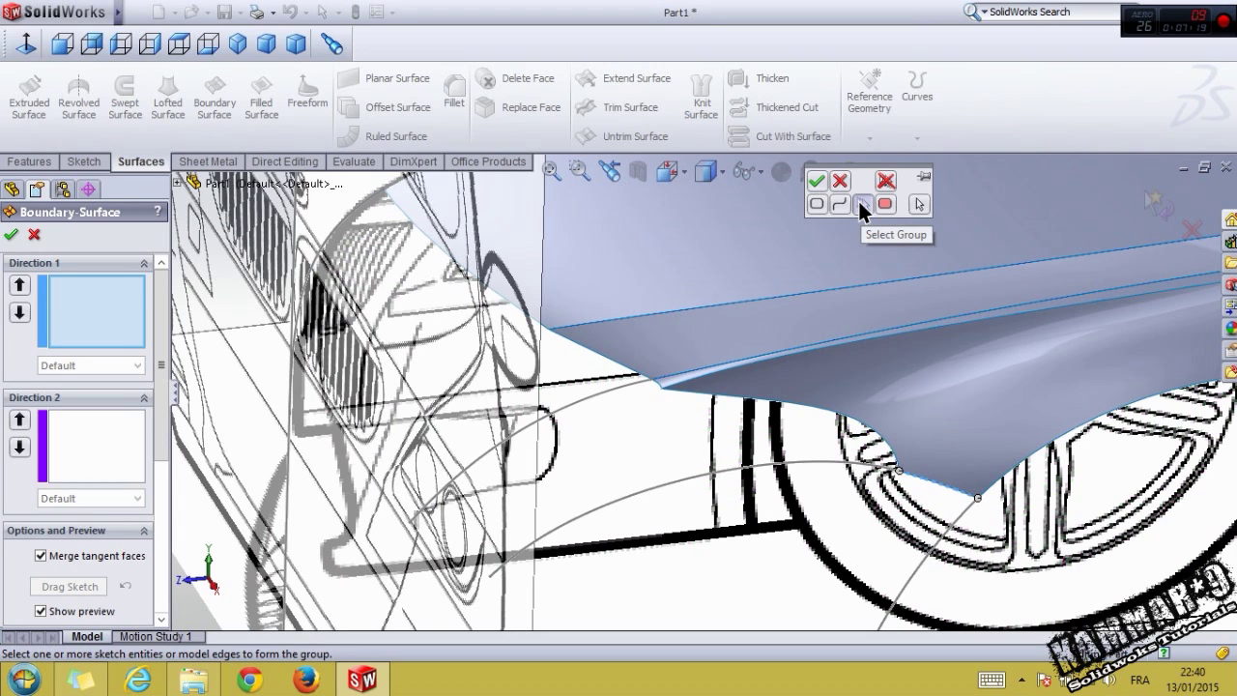
{"action": "left_click", "coordinate": [862, 205]}
{"action": "scroll", "coordinate": [637, 362], "scroll_direction": "down", "scroll_amount": 2}
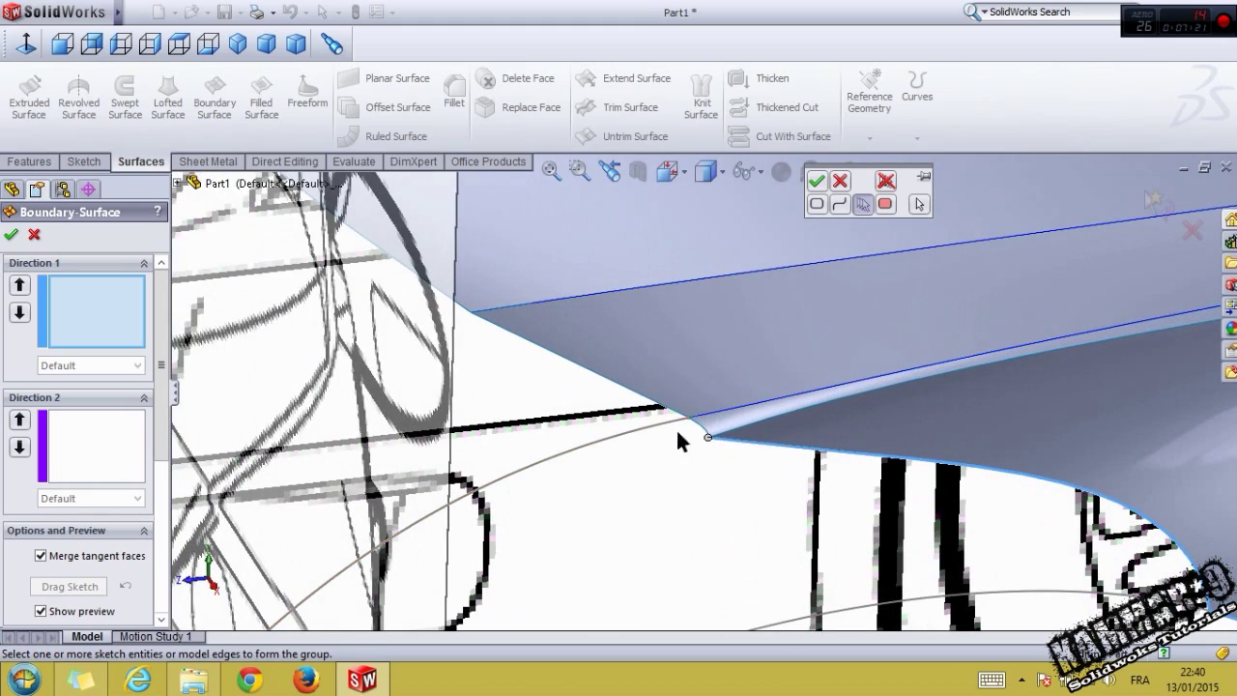
{"action": "scroll", "coordinate": [663, 416], "scroll_direction": "up", "scroll_amount": 1}
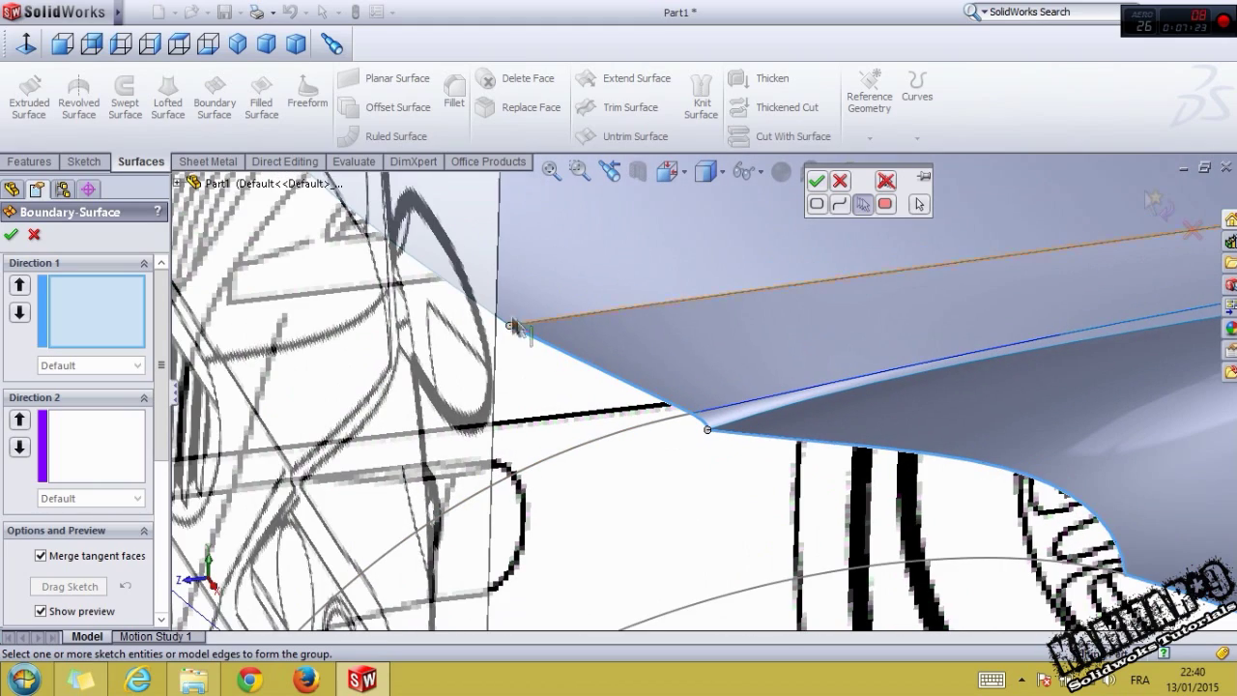
{"action": "middle_click_drag", "start_coordinate": [548, 364], "coordinate": [585, 268]}
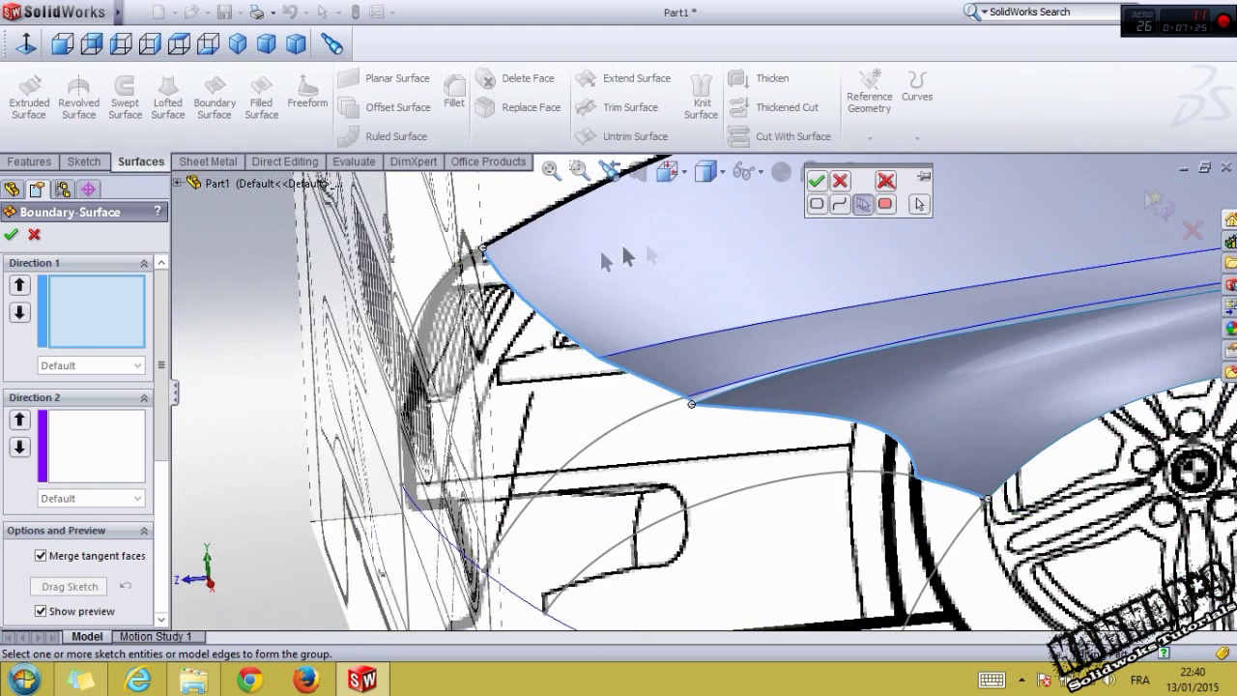
{"action": "left_click", "coordinate": [817, 184]}
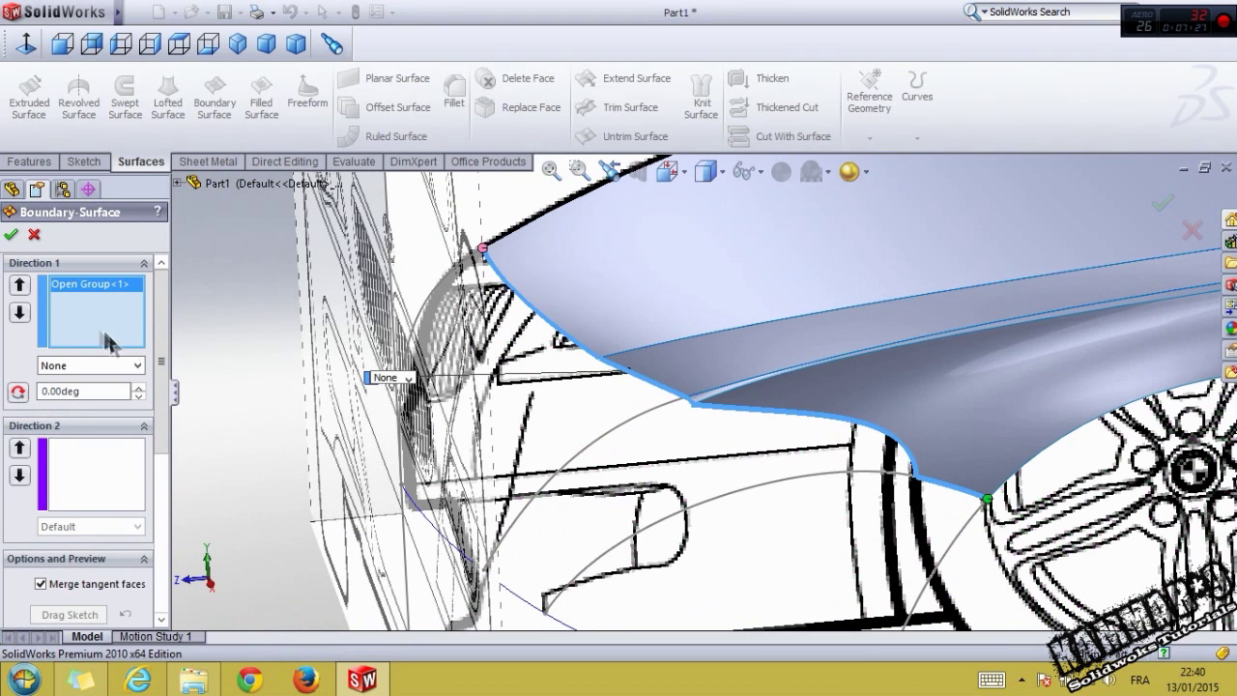
Step: Add Curve8 at the bumper corner as the second Direction 1 profile
{"action": "right_click", "coordinate": [96, 326]}
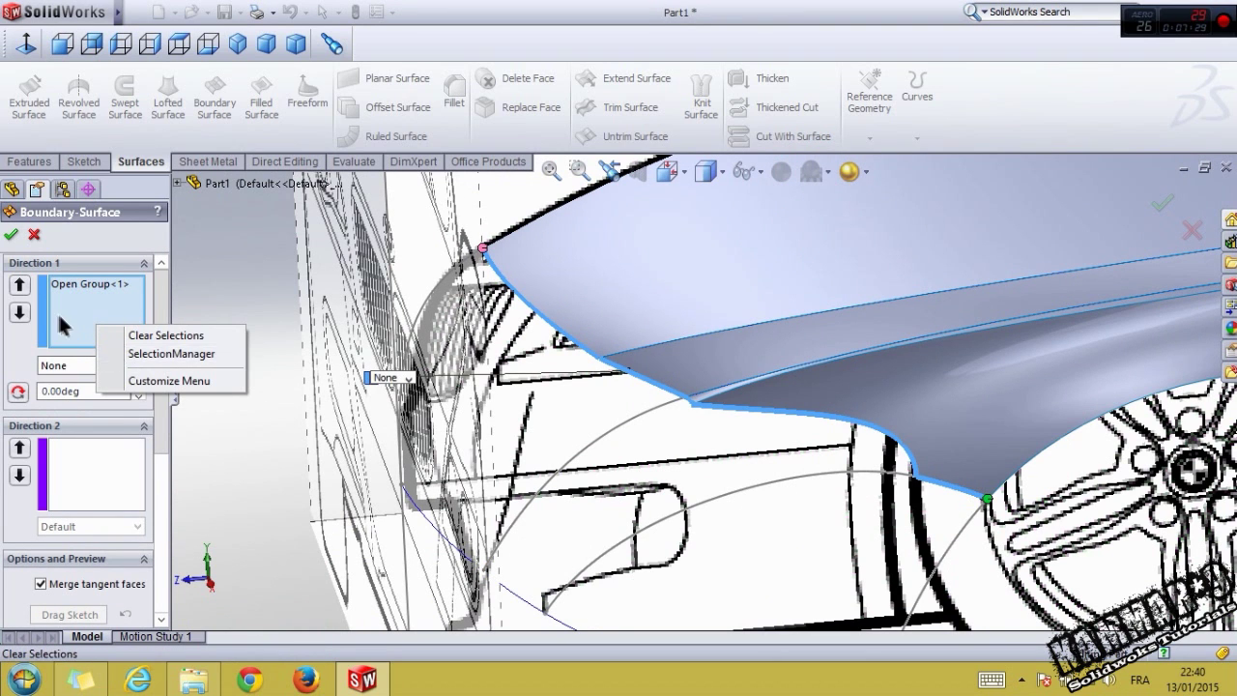
{"action": "left_click", "coordinate": [57, 311]}
{"action": "middle_click_drag", "start_coordinate": [502, 454], "coordinate": [611, 534]}
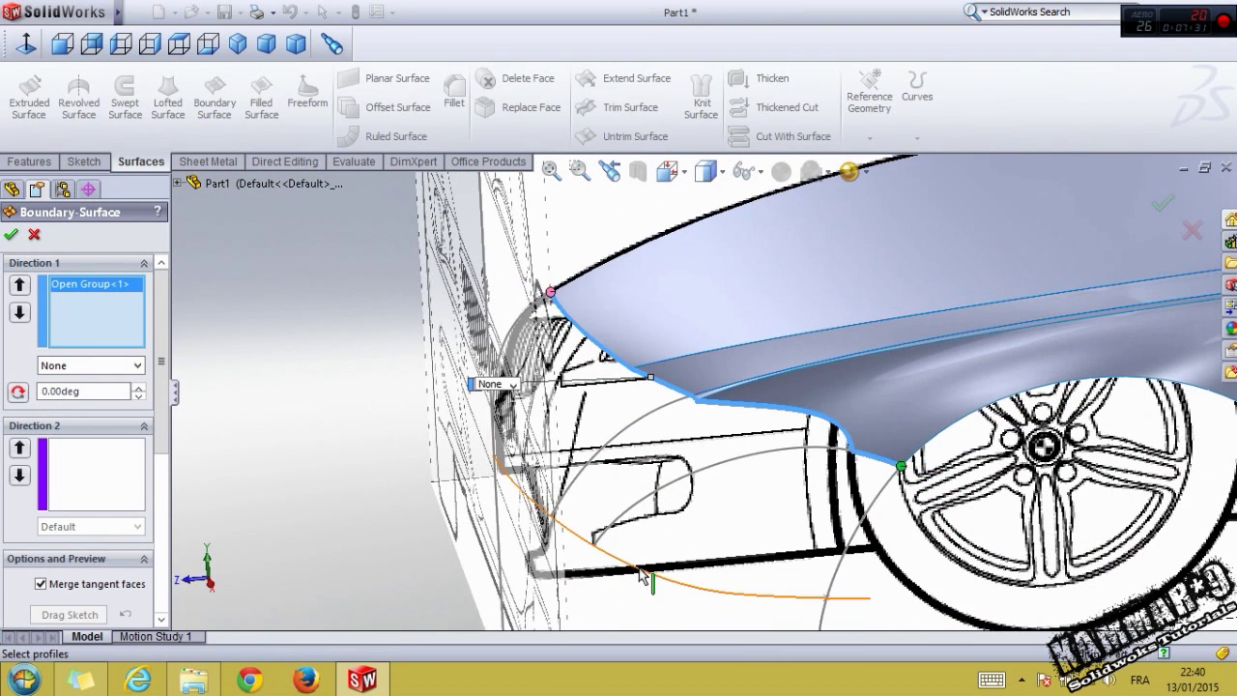
{"action": "left_click", "coordinate": [637, 580]}
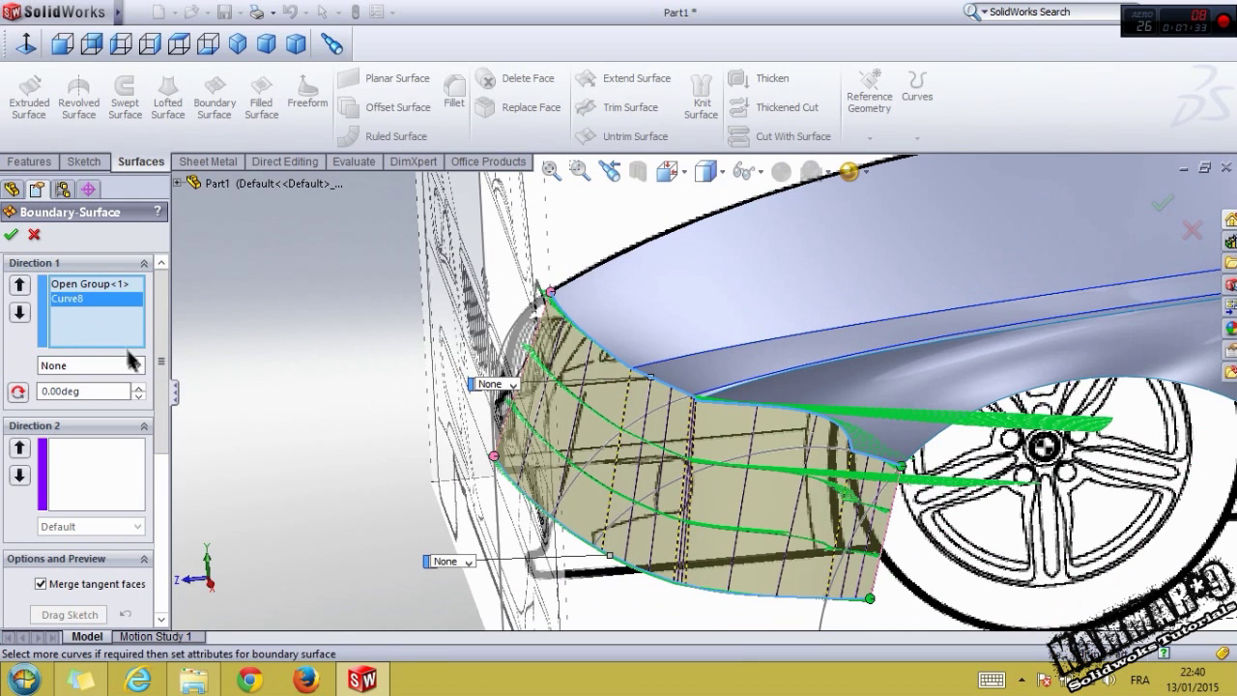
Step: Give Open Group<1> a Curvature To Face end condition against the fender face
{"action": "left_click", "coordinate": [56, 287]}
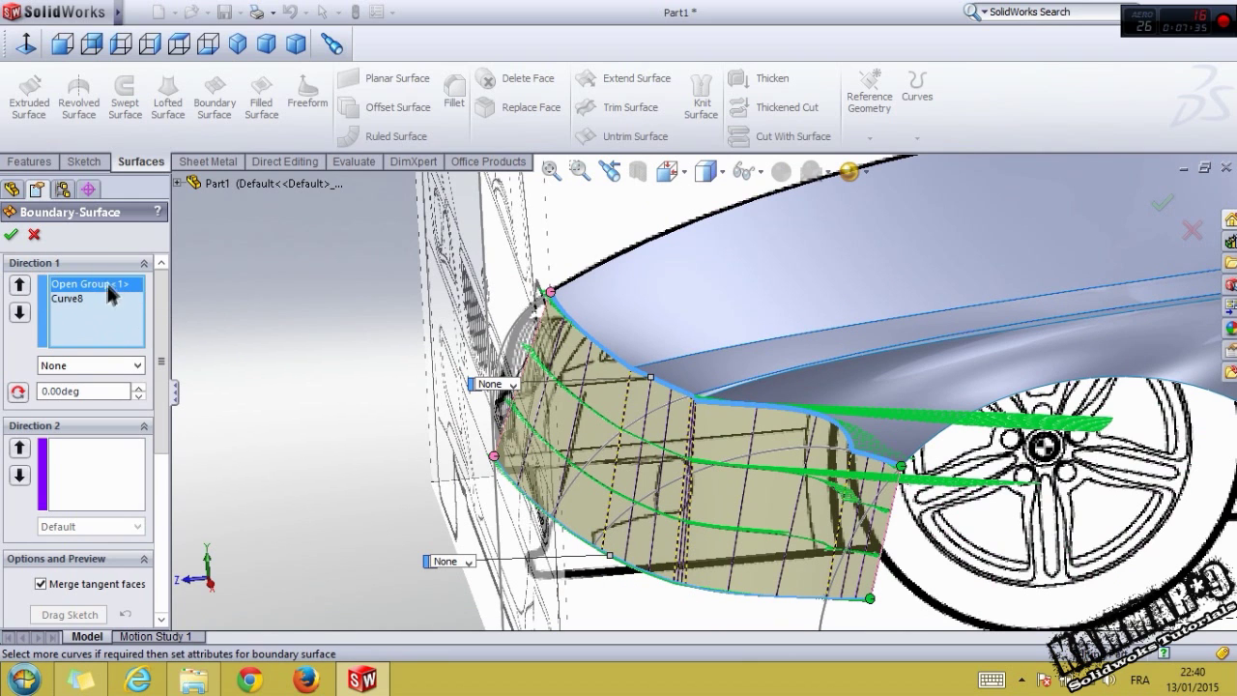
{"action": "left_click", "coordinate": [79, 364]}
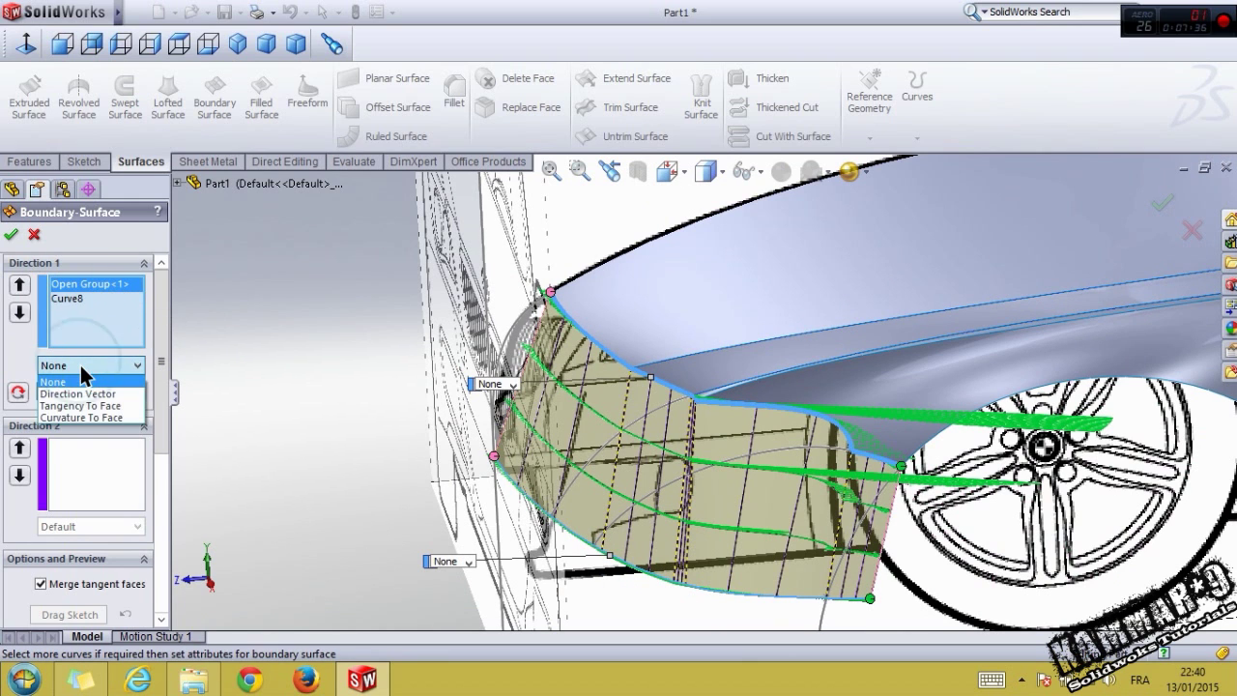
{"action": "left_click", "coordinate": [95, 416]}
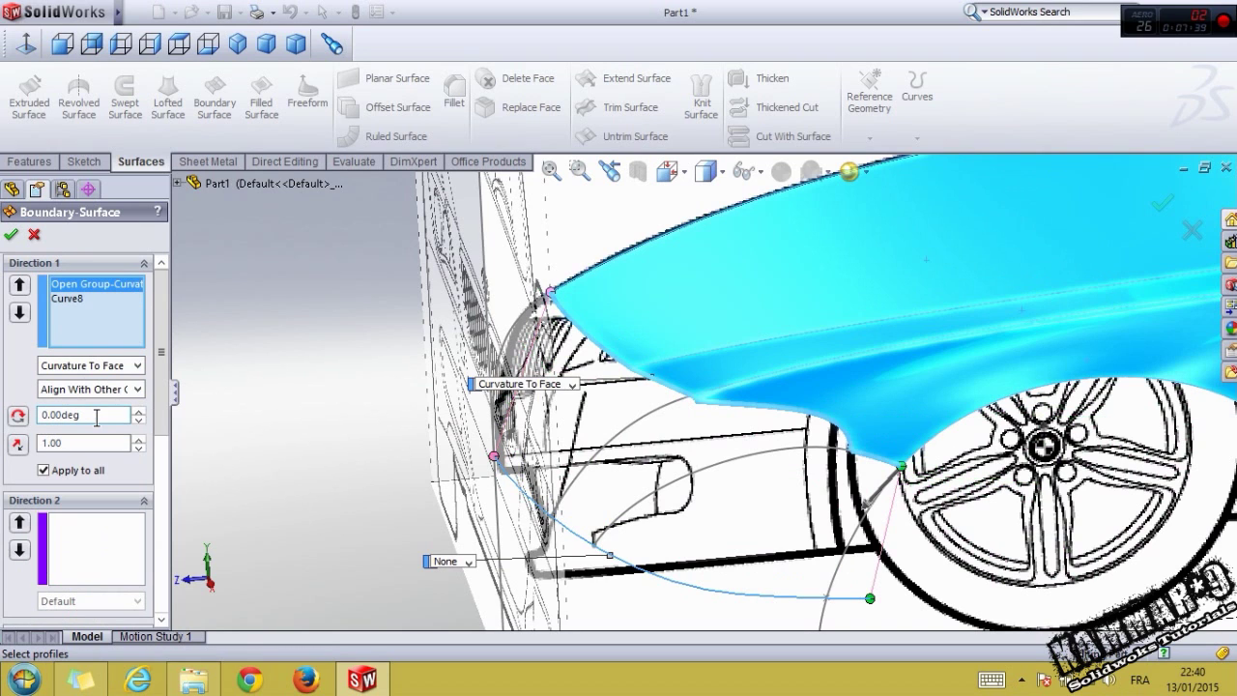
{"action": "scroll", "coordinate": [160, 435], "scroll_direction": "down", "scroll_amount": 2}
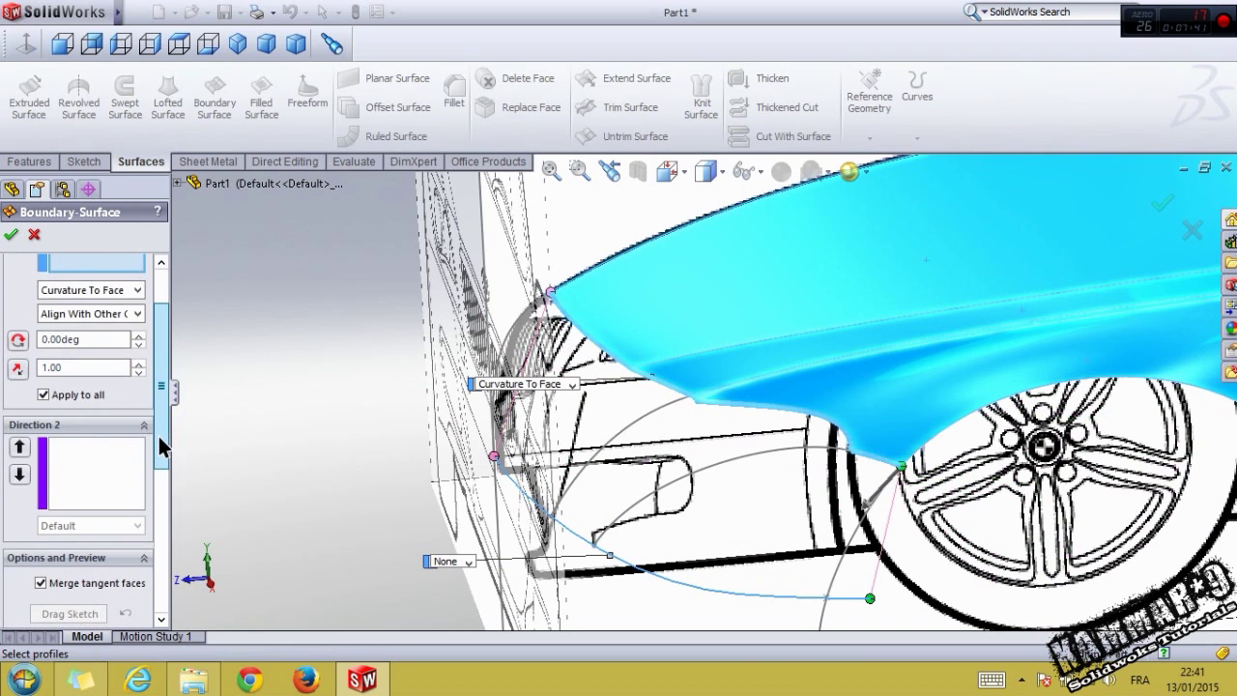
{"action": "left_click", "coordinate": [101, 467]}
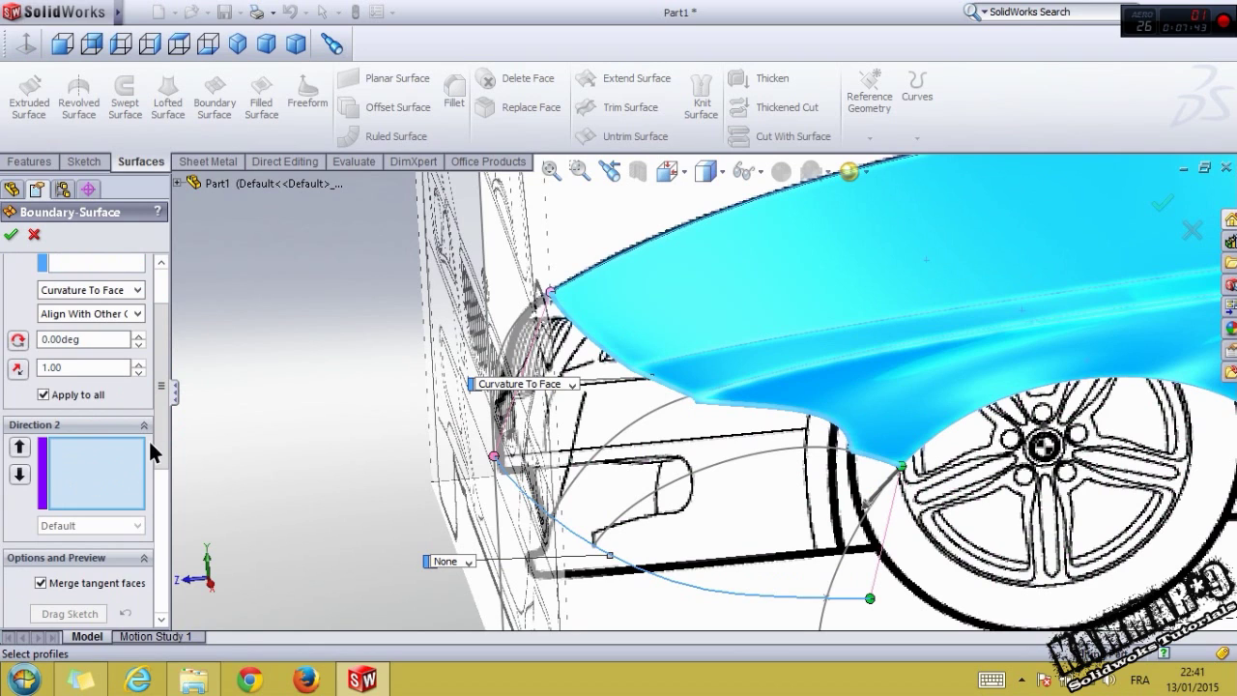
{"action": "scroll", "coordinate": [111, 456], "scroll_direction": "down", "scroll_amount": 1}
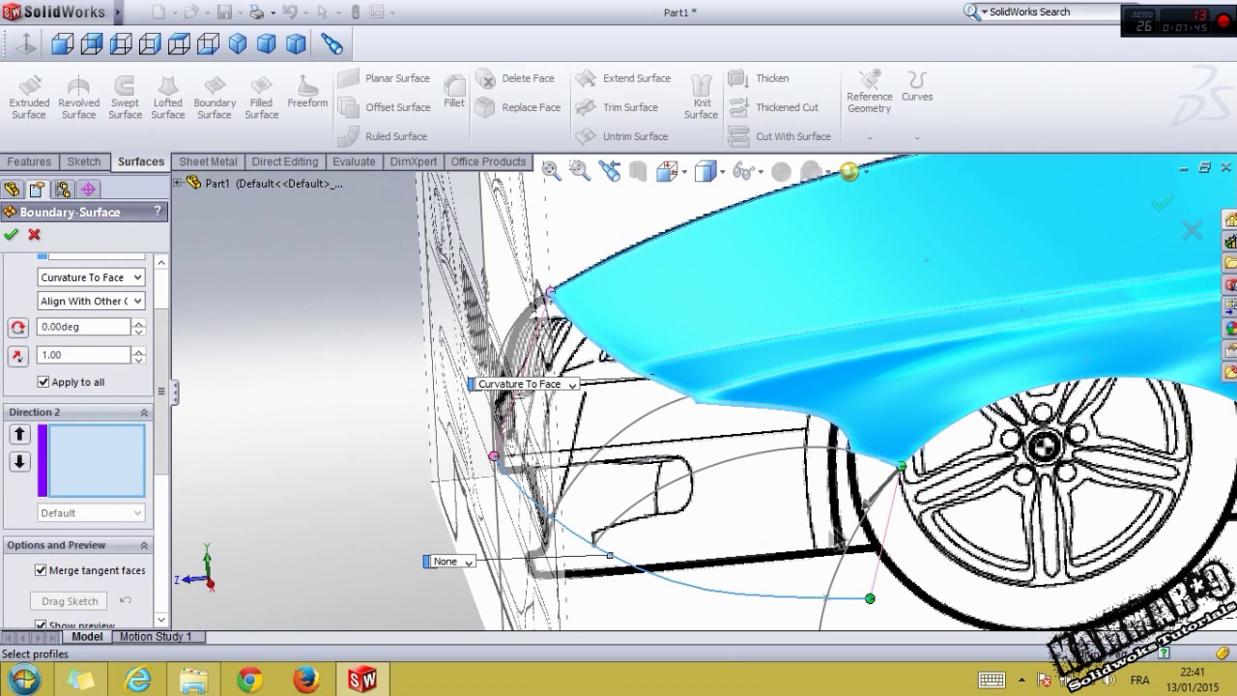
Step: Add 3DSketch14, 15, 16 and 13 as Direction 2 curves and inspect the preview
{"action": "left_click", "coordinate": [854, 537]}
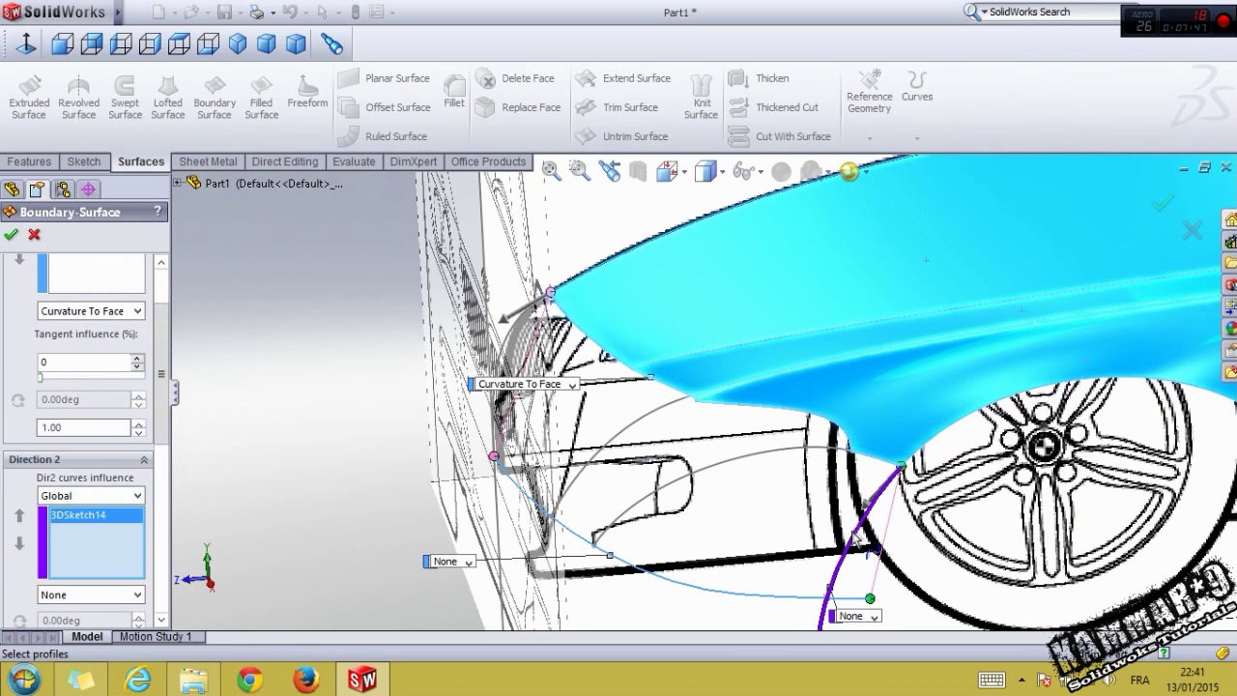
{"action": "left_click", "coordinate": [743, 462]}
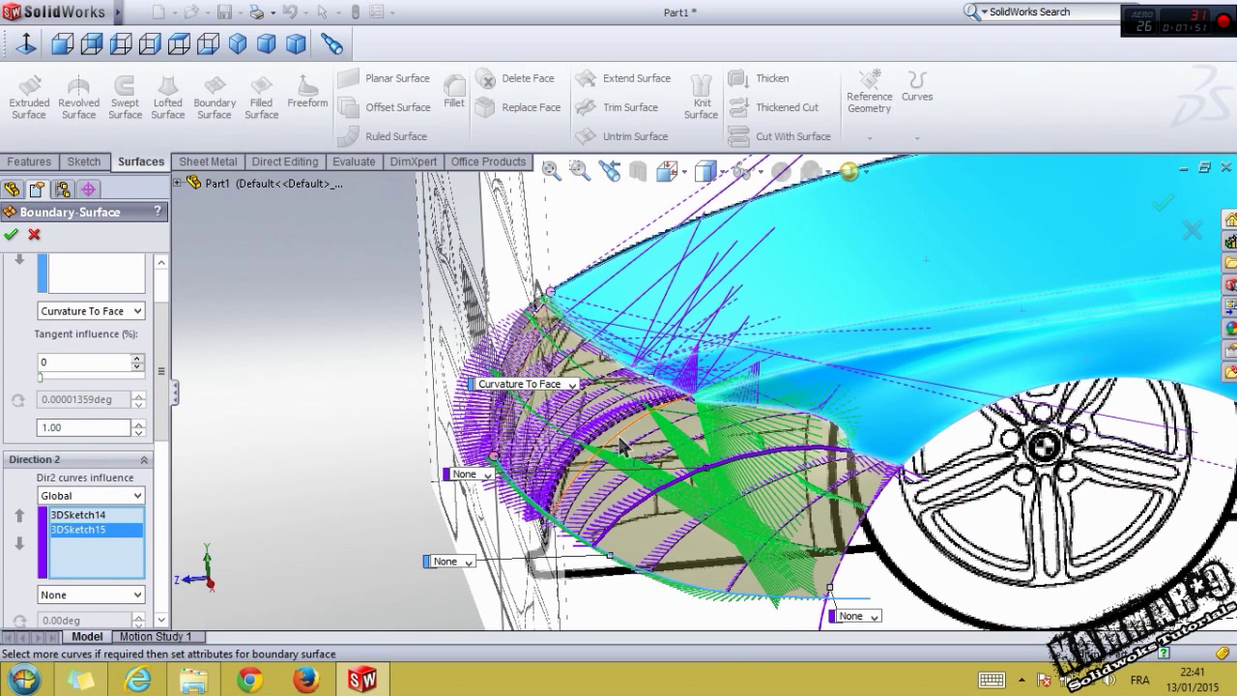
{"action": "left_click", "coordinate": [622, 442]}
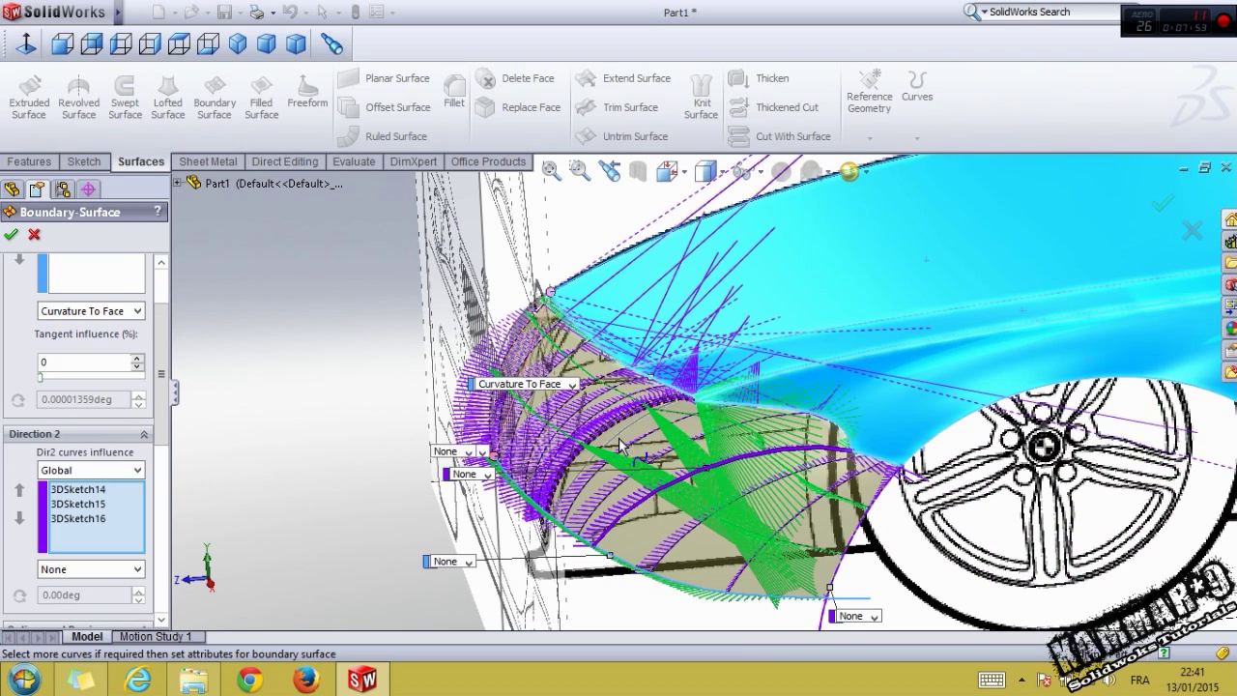
{"action": "left_click", "coordinate": [502, 346]}
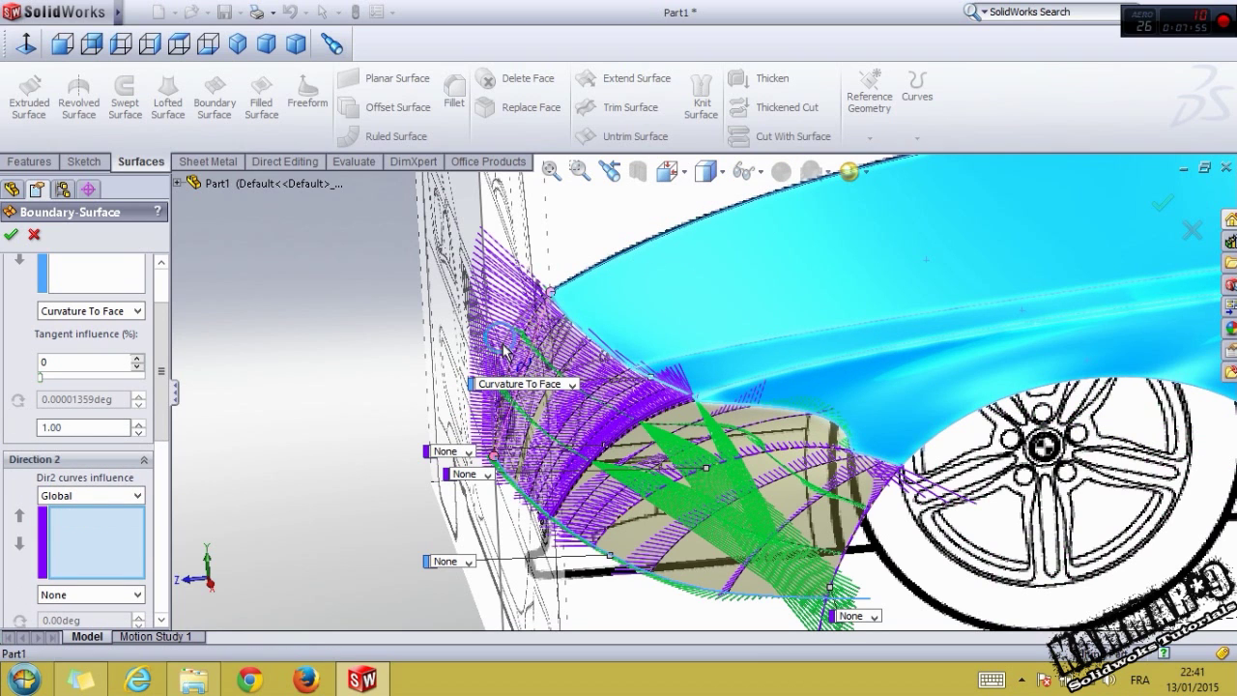
{"action": "middle_click_drag", "start_coordinate": [502, 348], "coordinate": [401, 470]}
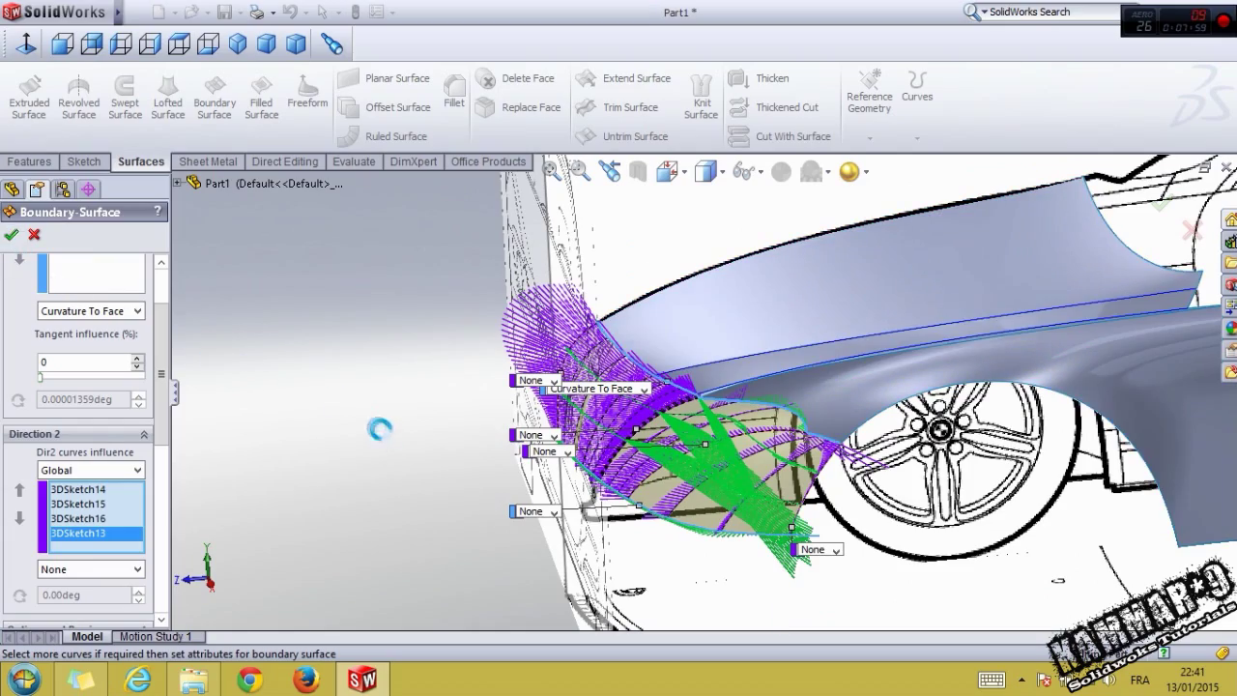
{"action": "scroll", "coordinate": [702, 435], "scroll_direction": "down", "scroll_amount": 5}
{"action": "scroll", "coordinate": [702, 435], "scroll_direction": "up", "scroll_amount": 5}
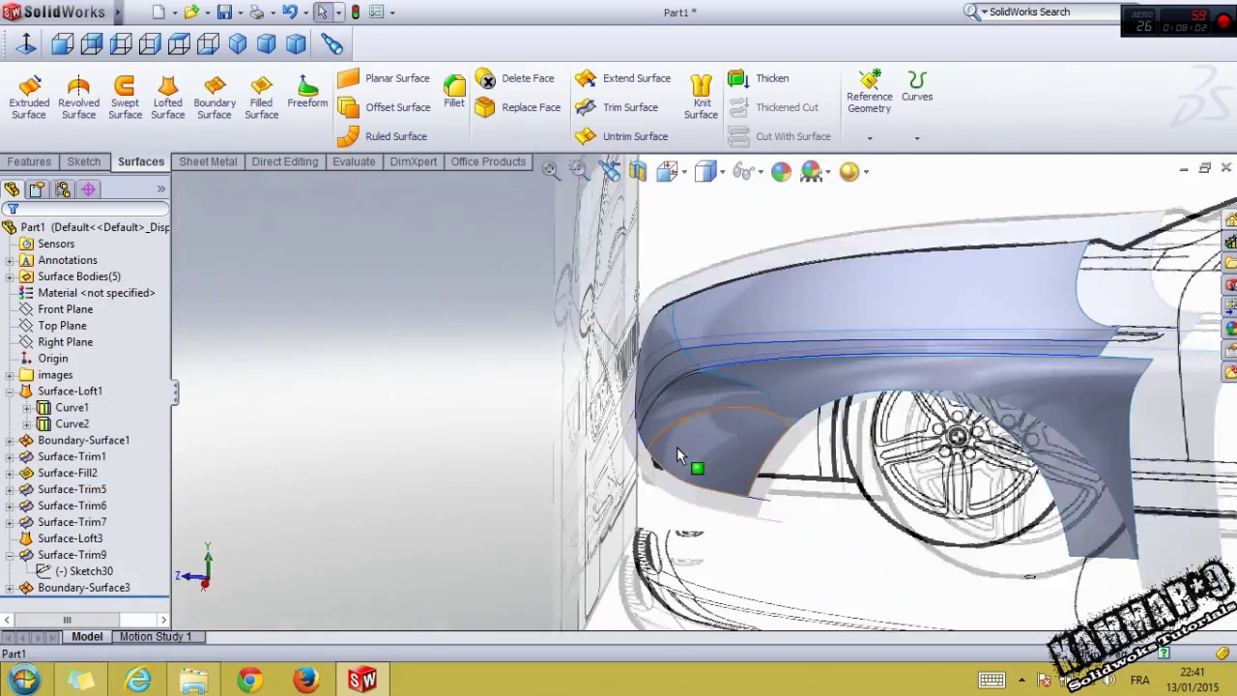
{"action": "middle_click_drag", "start_coordinate": [676, 447], "coordinate": [723, 451]}
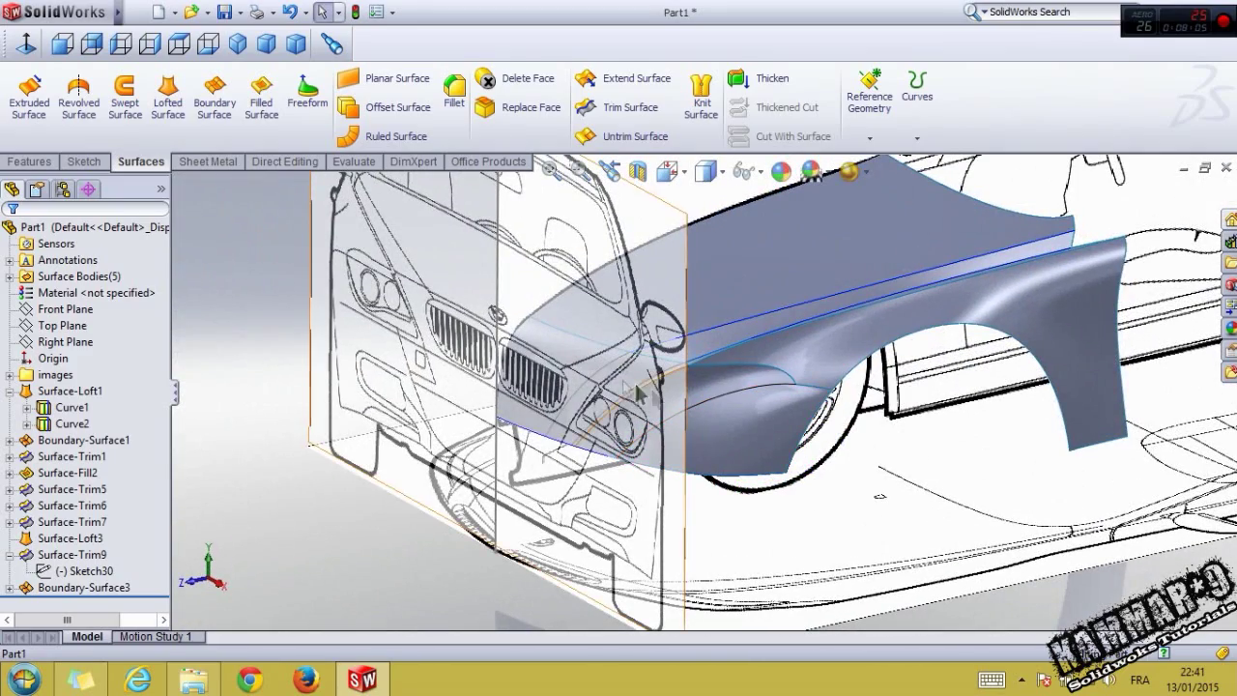
{"action": "middle_click_drag", "start_coordinate": [629, 397], "coordinate": [622, 351]}
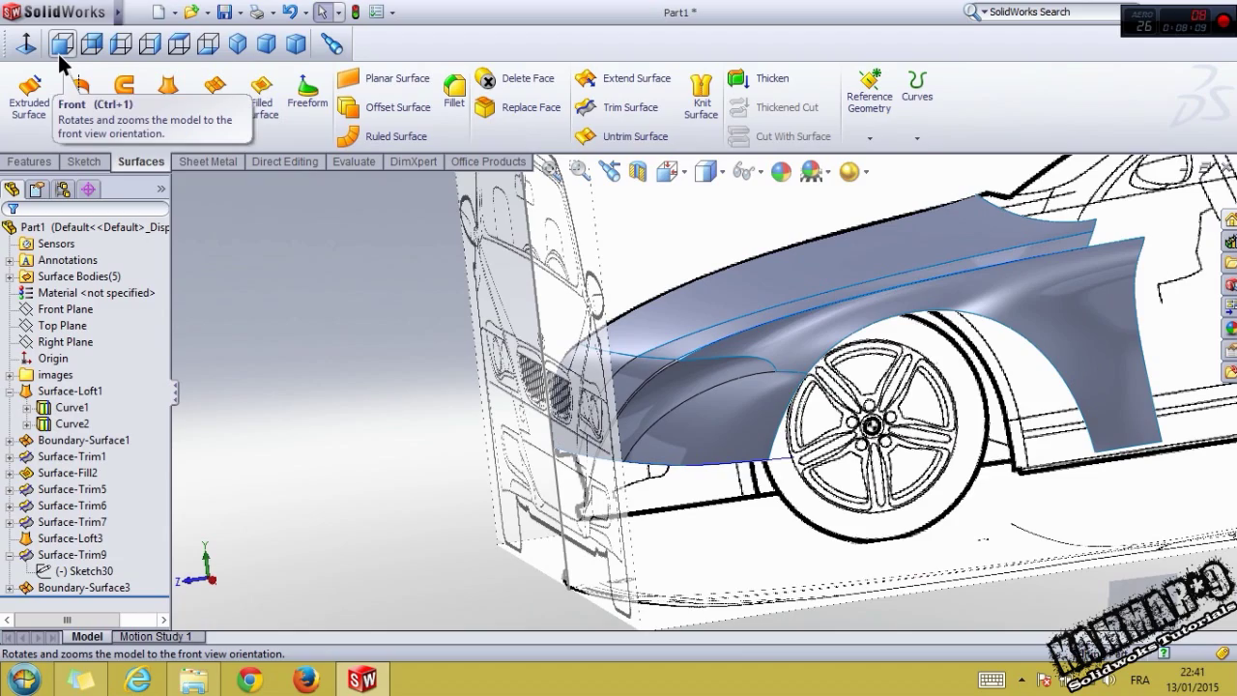
{"action": "left_click", "coordinate": [145, 46]}
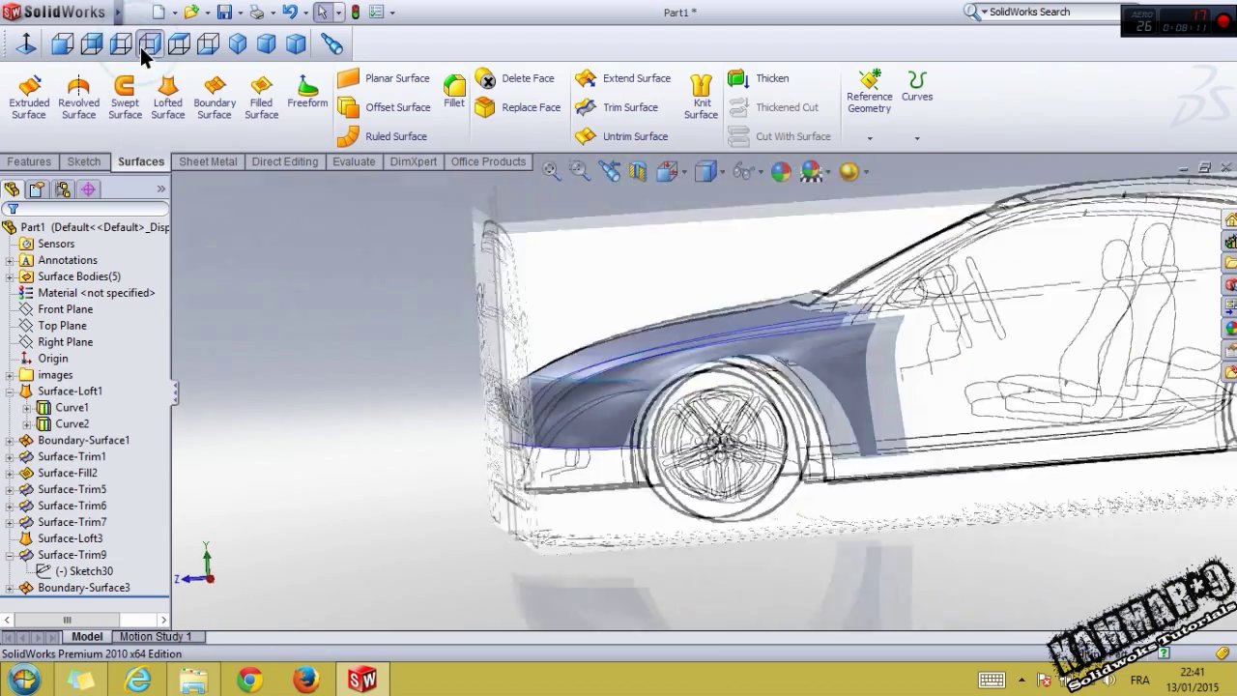
{"action": "scroll", "coordinate": [539, 474], "scroll_direction": "down", "scroll_amount": 3}
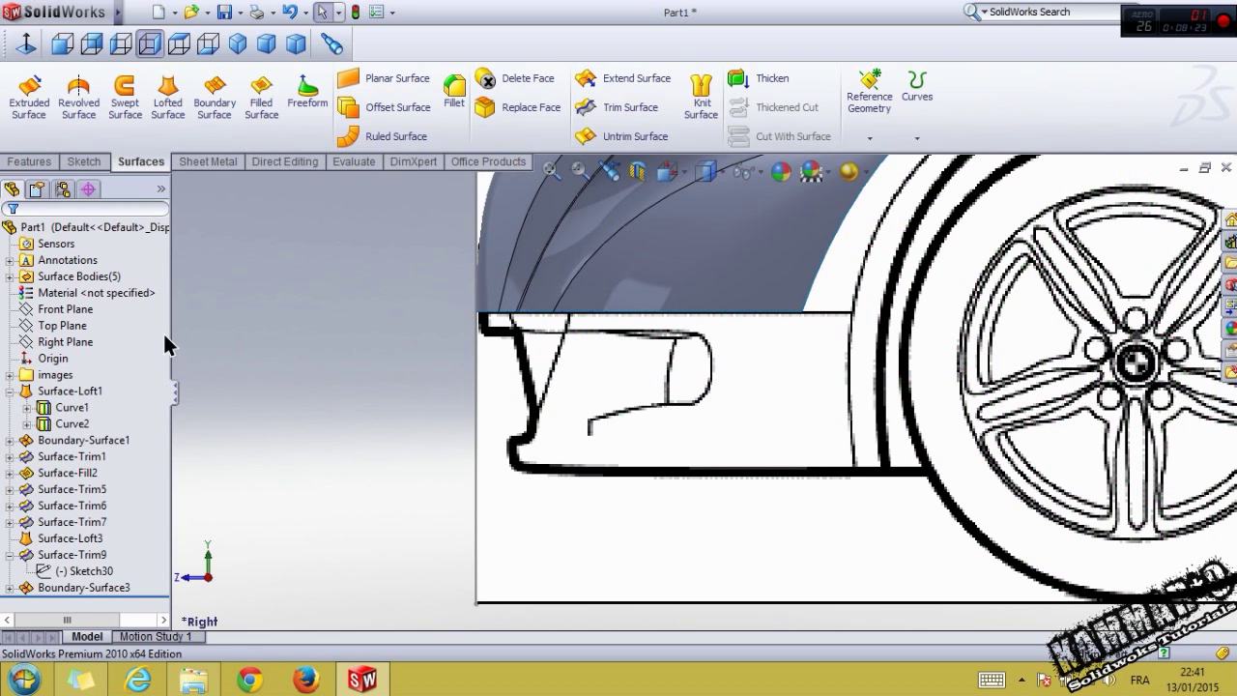
{"action": "scroll", "coordinate": [384, 358], "scroll_direction": "up", "scroll_amount": 2}
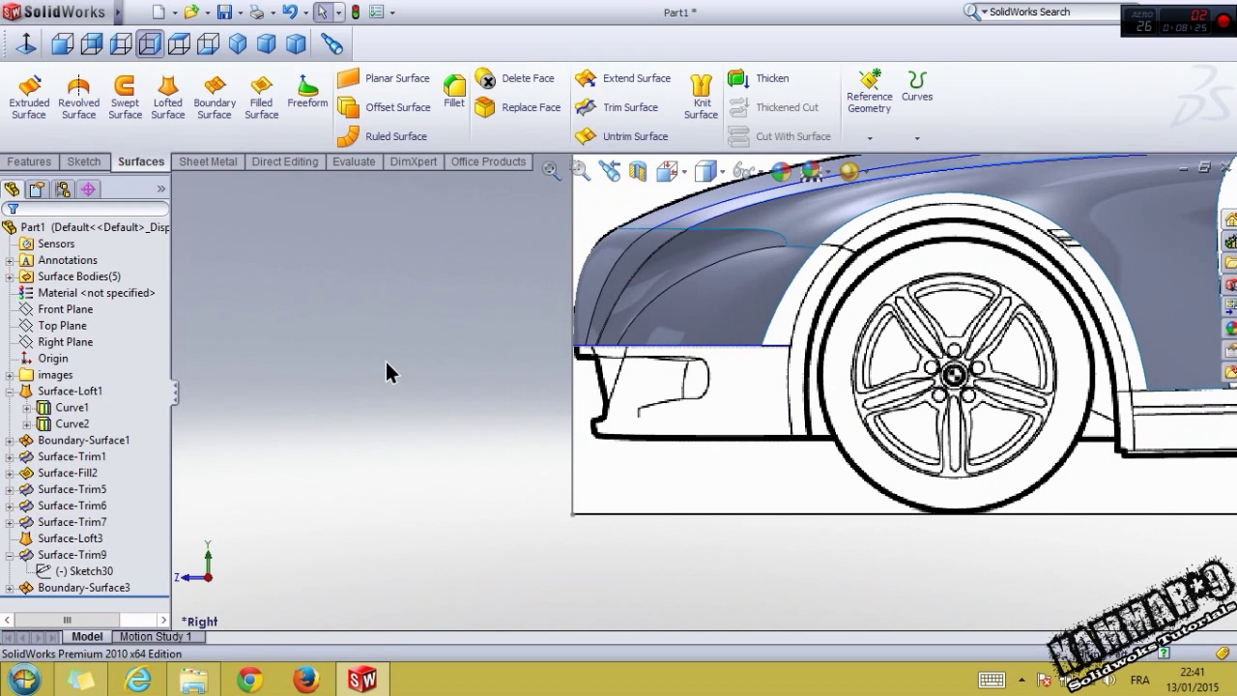
{"action": "scroll", "coordinate": [386, 365], "scroll_direction": "up", "scroll_amount": 1}
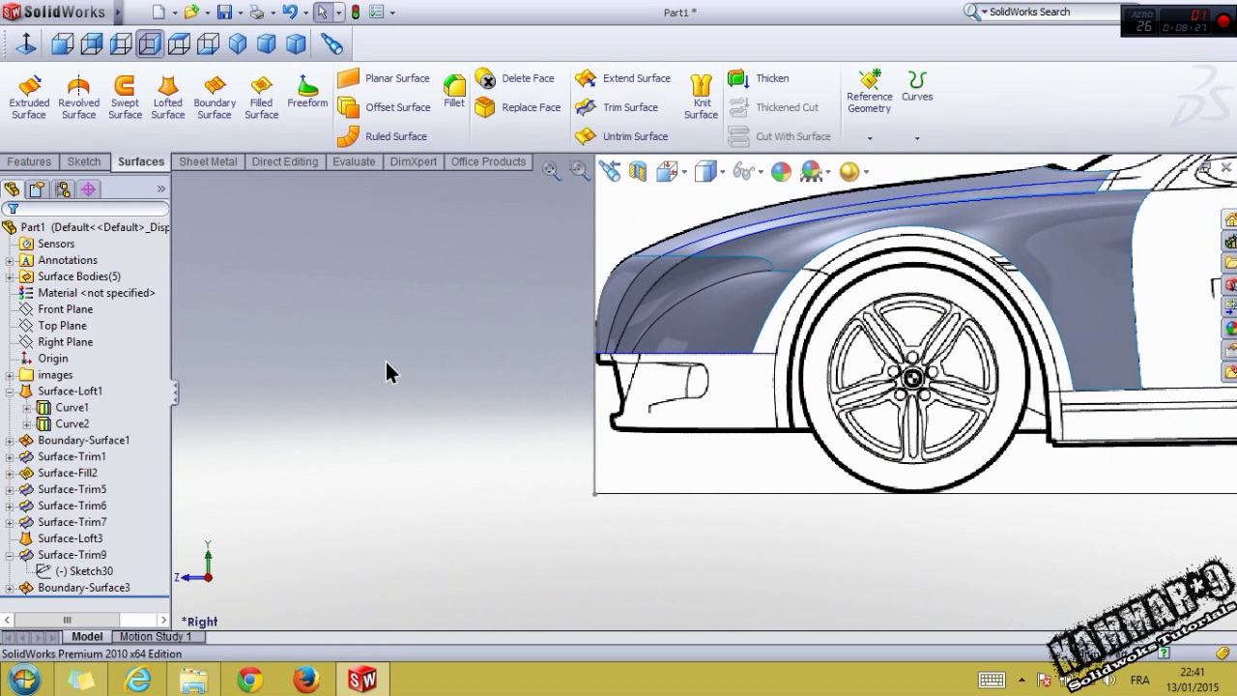
{"action": "scroll", "coordinate": [734, 358], "scroll_direction": "down", "scroll_amount": 3}
{"action": "scroll", "coordinate": [681, 406], "scroll_direction": "up", "scroll_amount": 2}
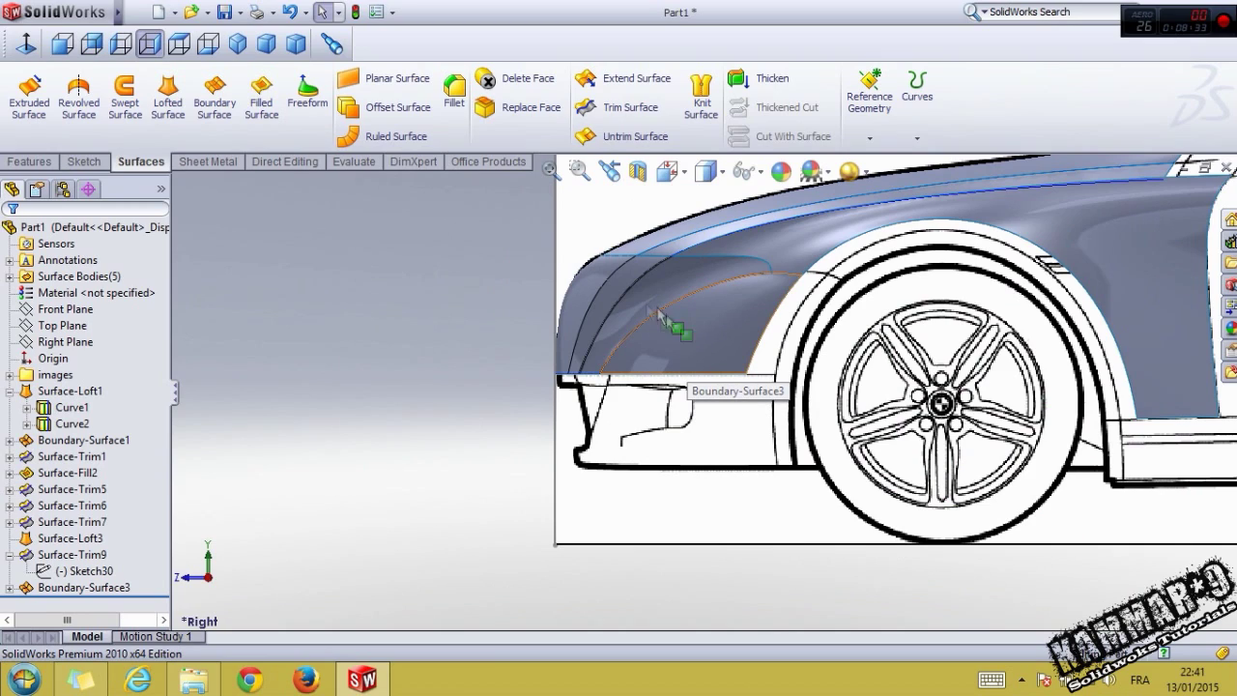
{"action": "middle_click_drag", "start_coordinate": [659, 311], "coordinate": [647, 409]}
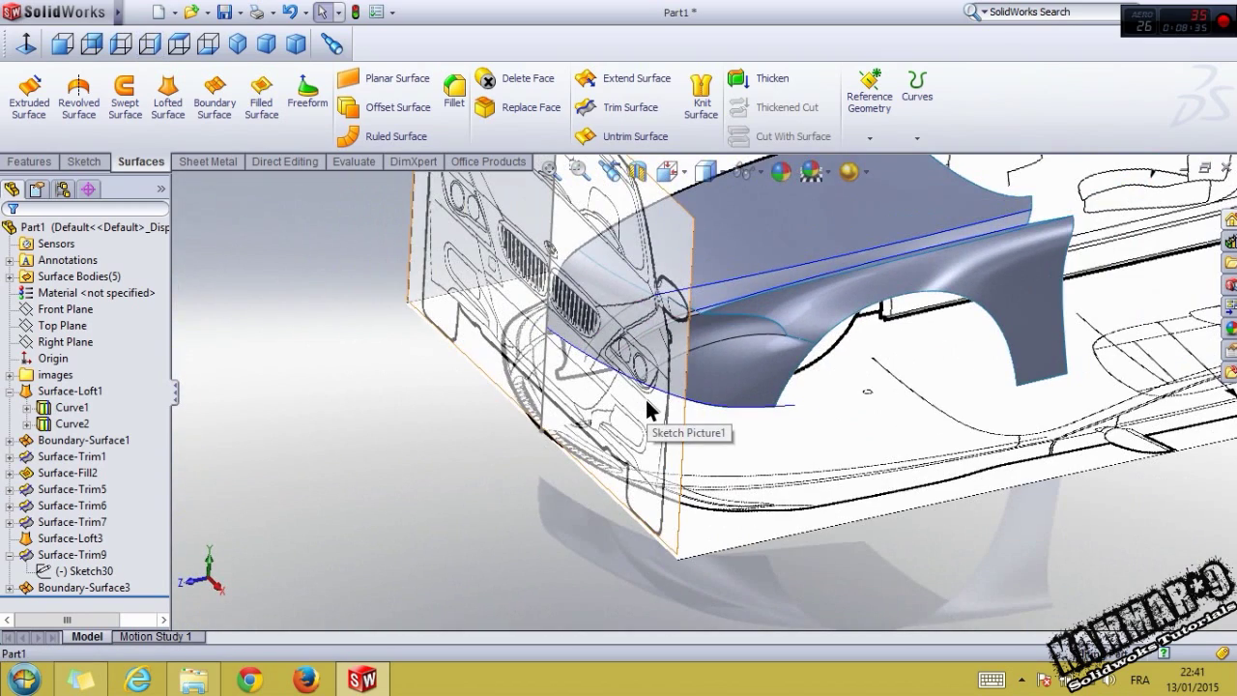